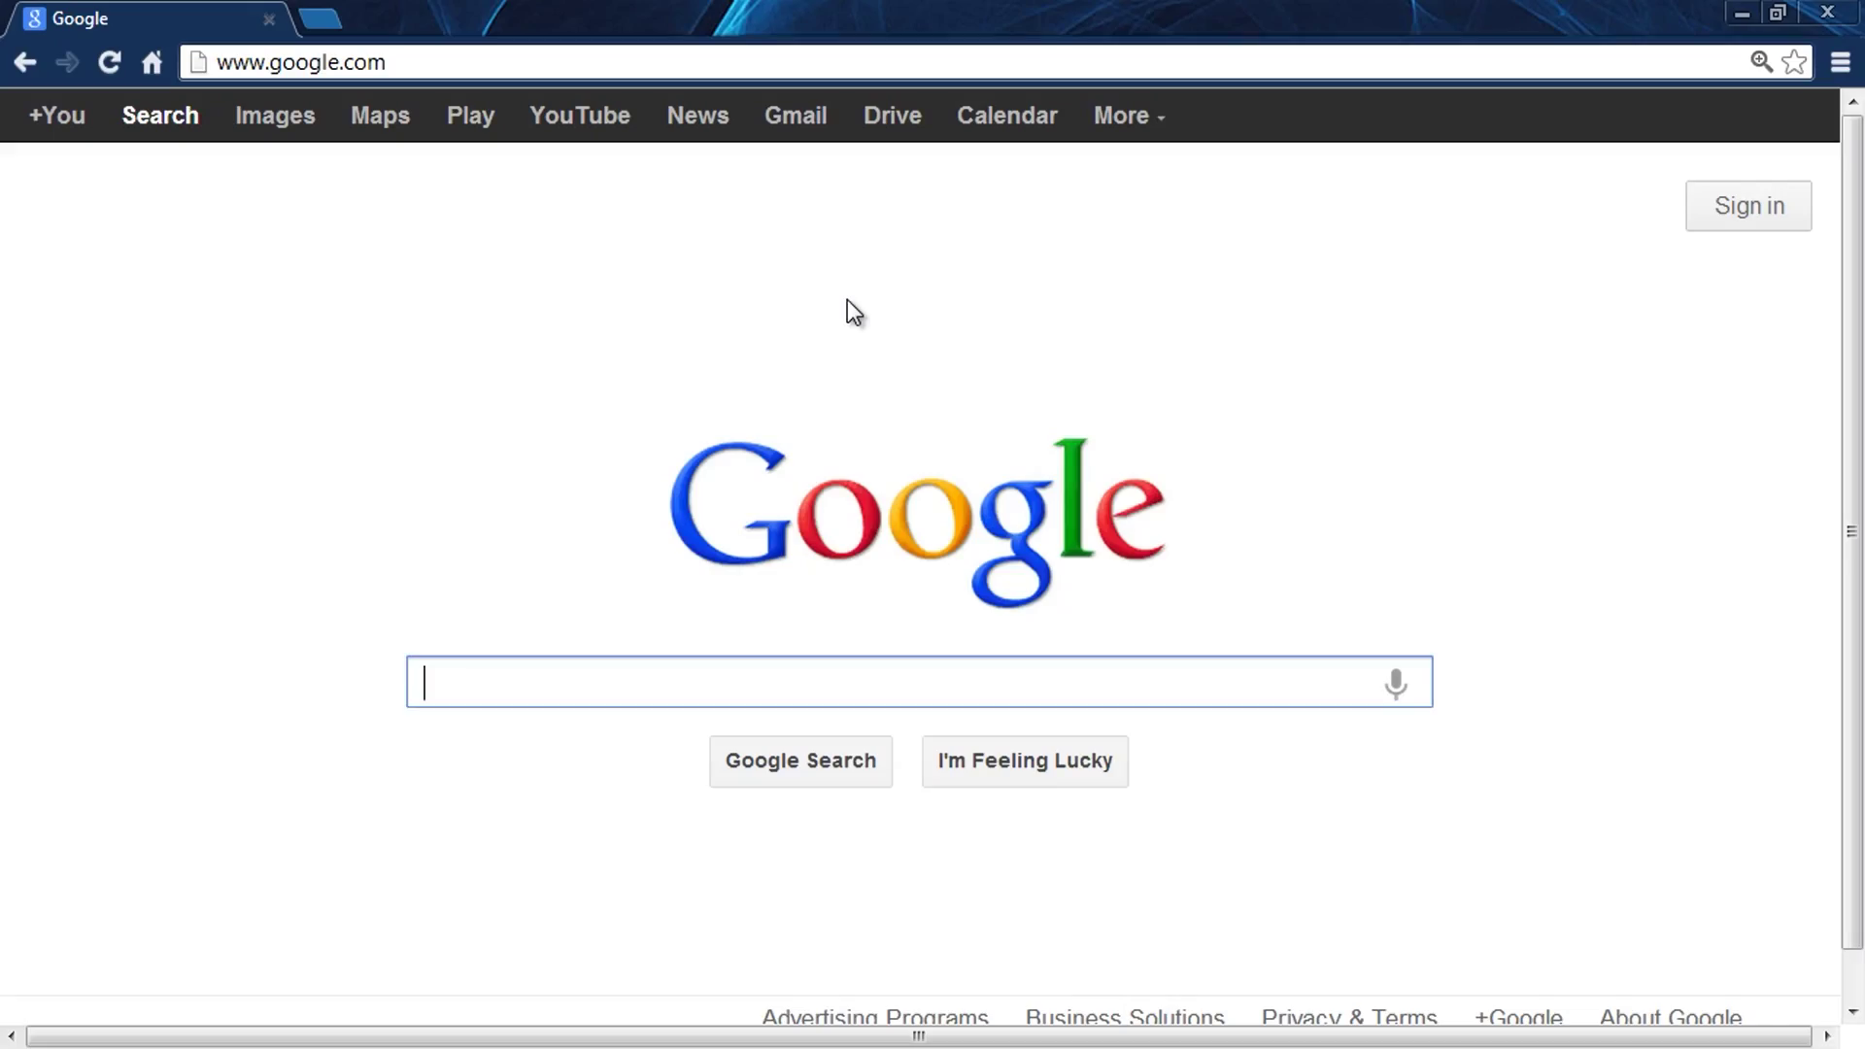
Go to wiki.ewon.biz and open the eWON Softwares download page in the eWON Support section
left_click(406, 65)
type("w")
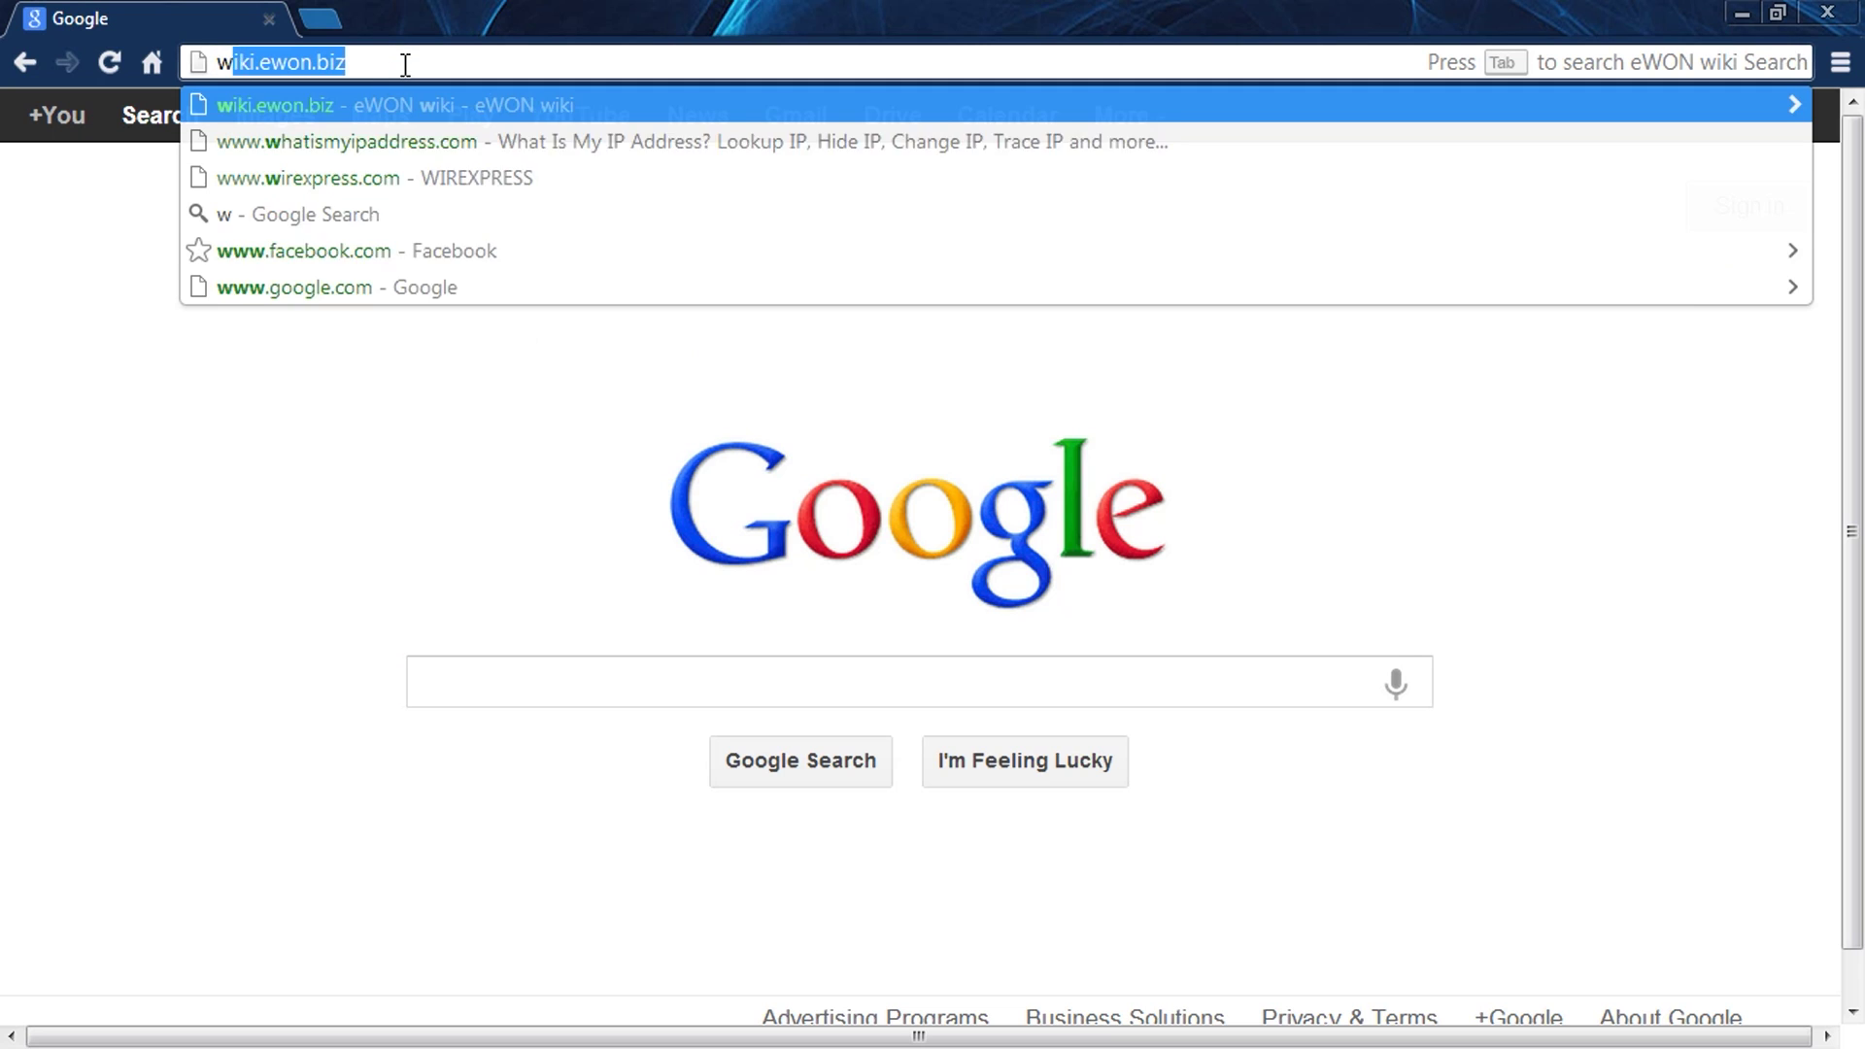
type("iki.ewon.biz")
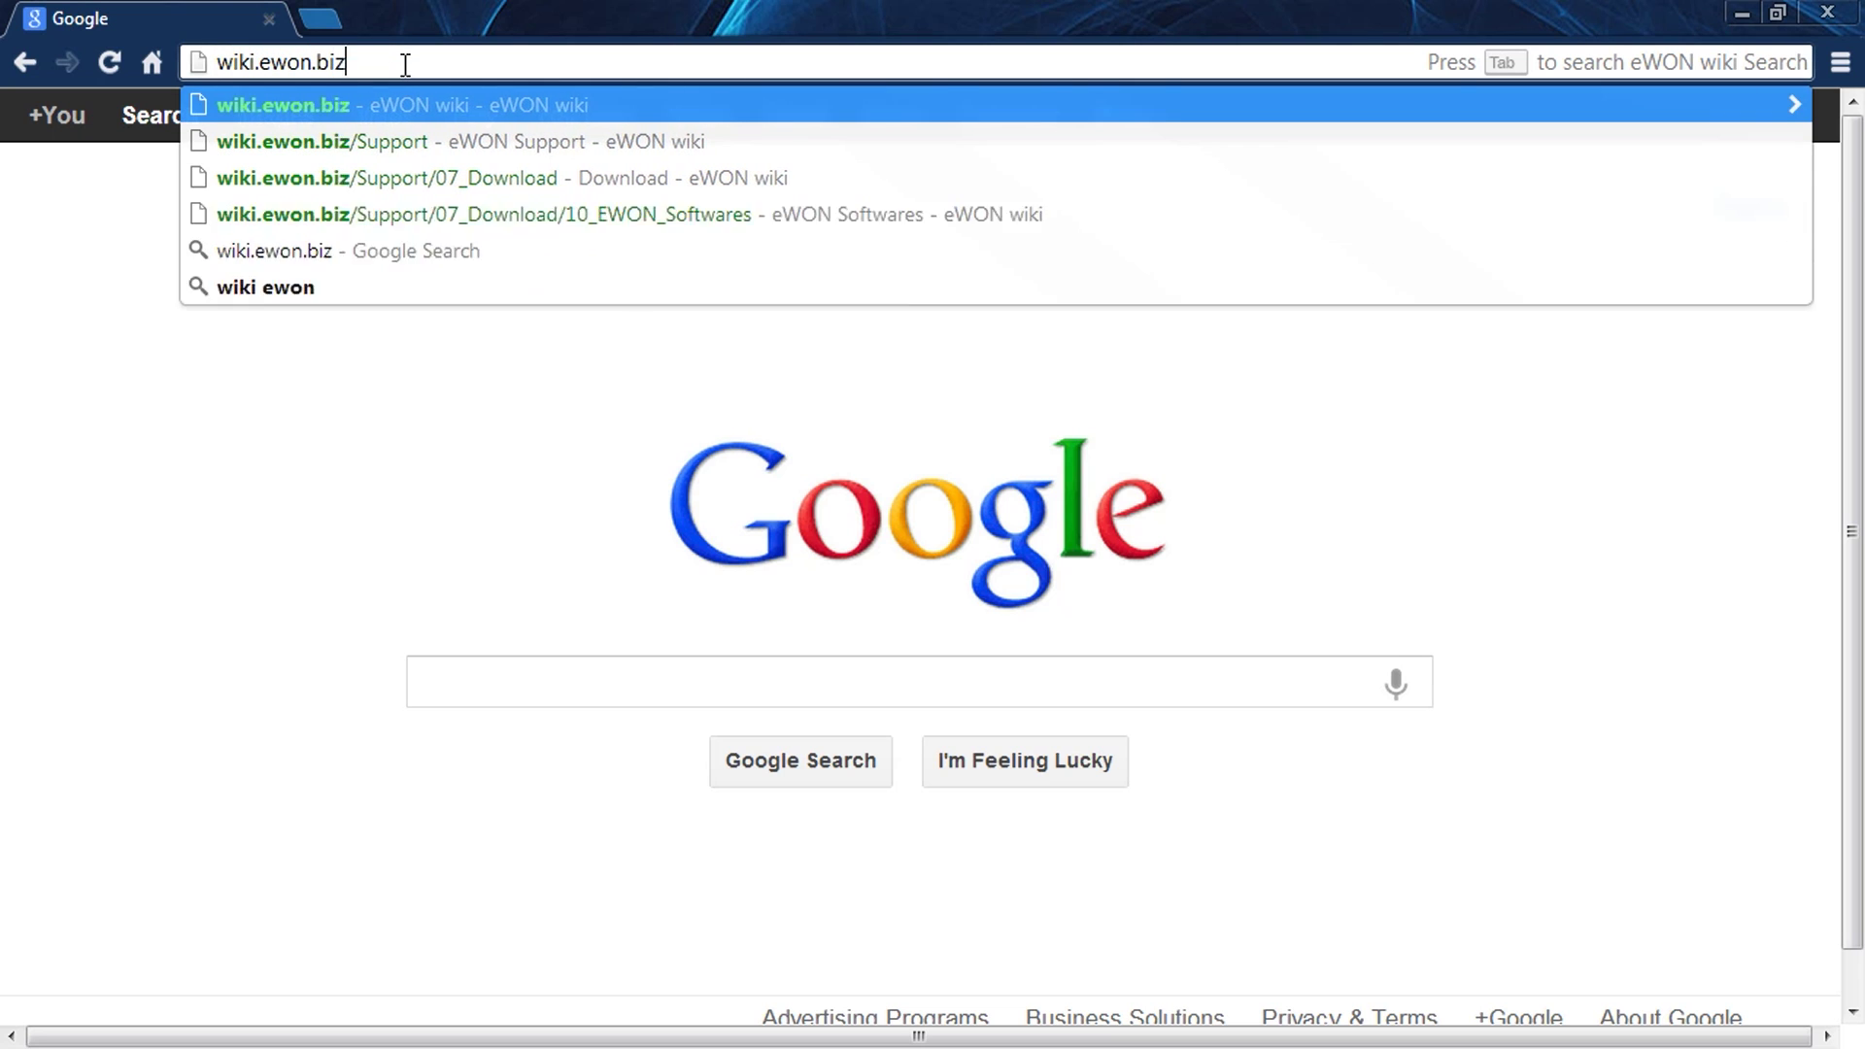
key("Return")
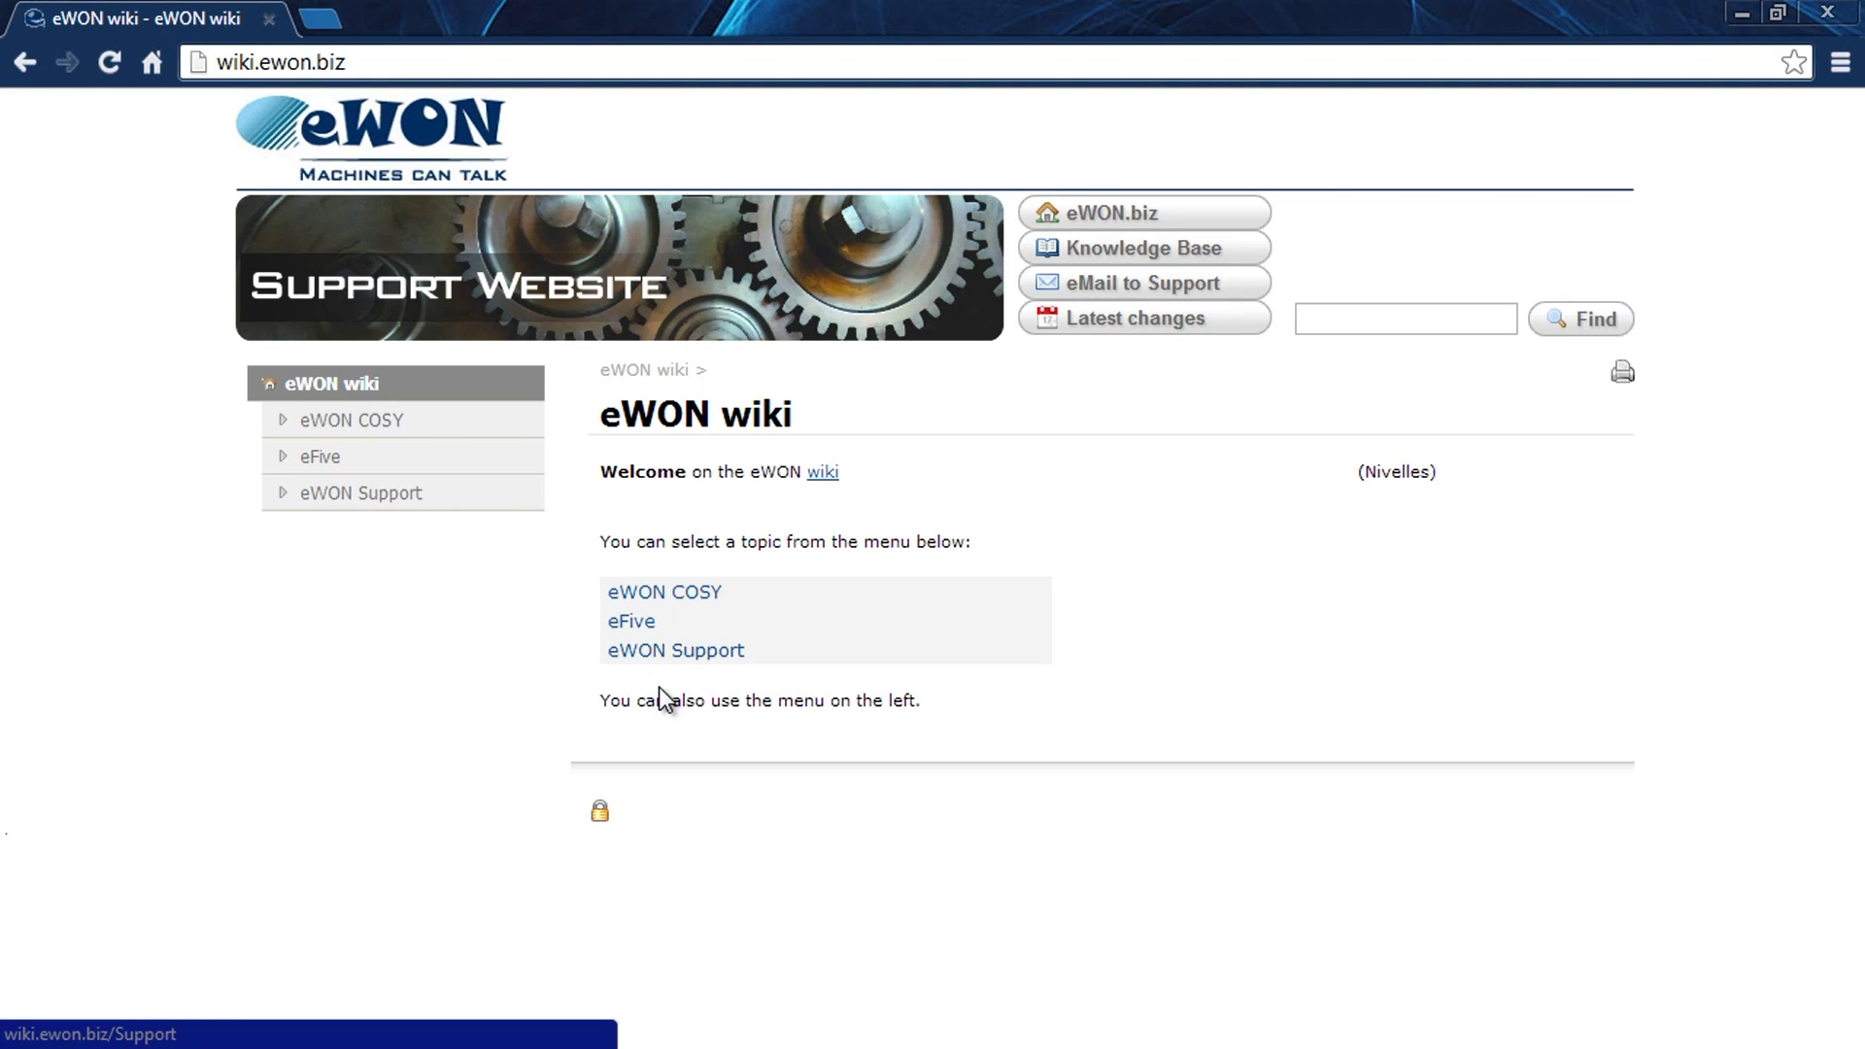
left_click(671, 656)
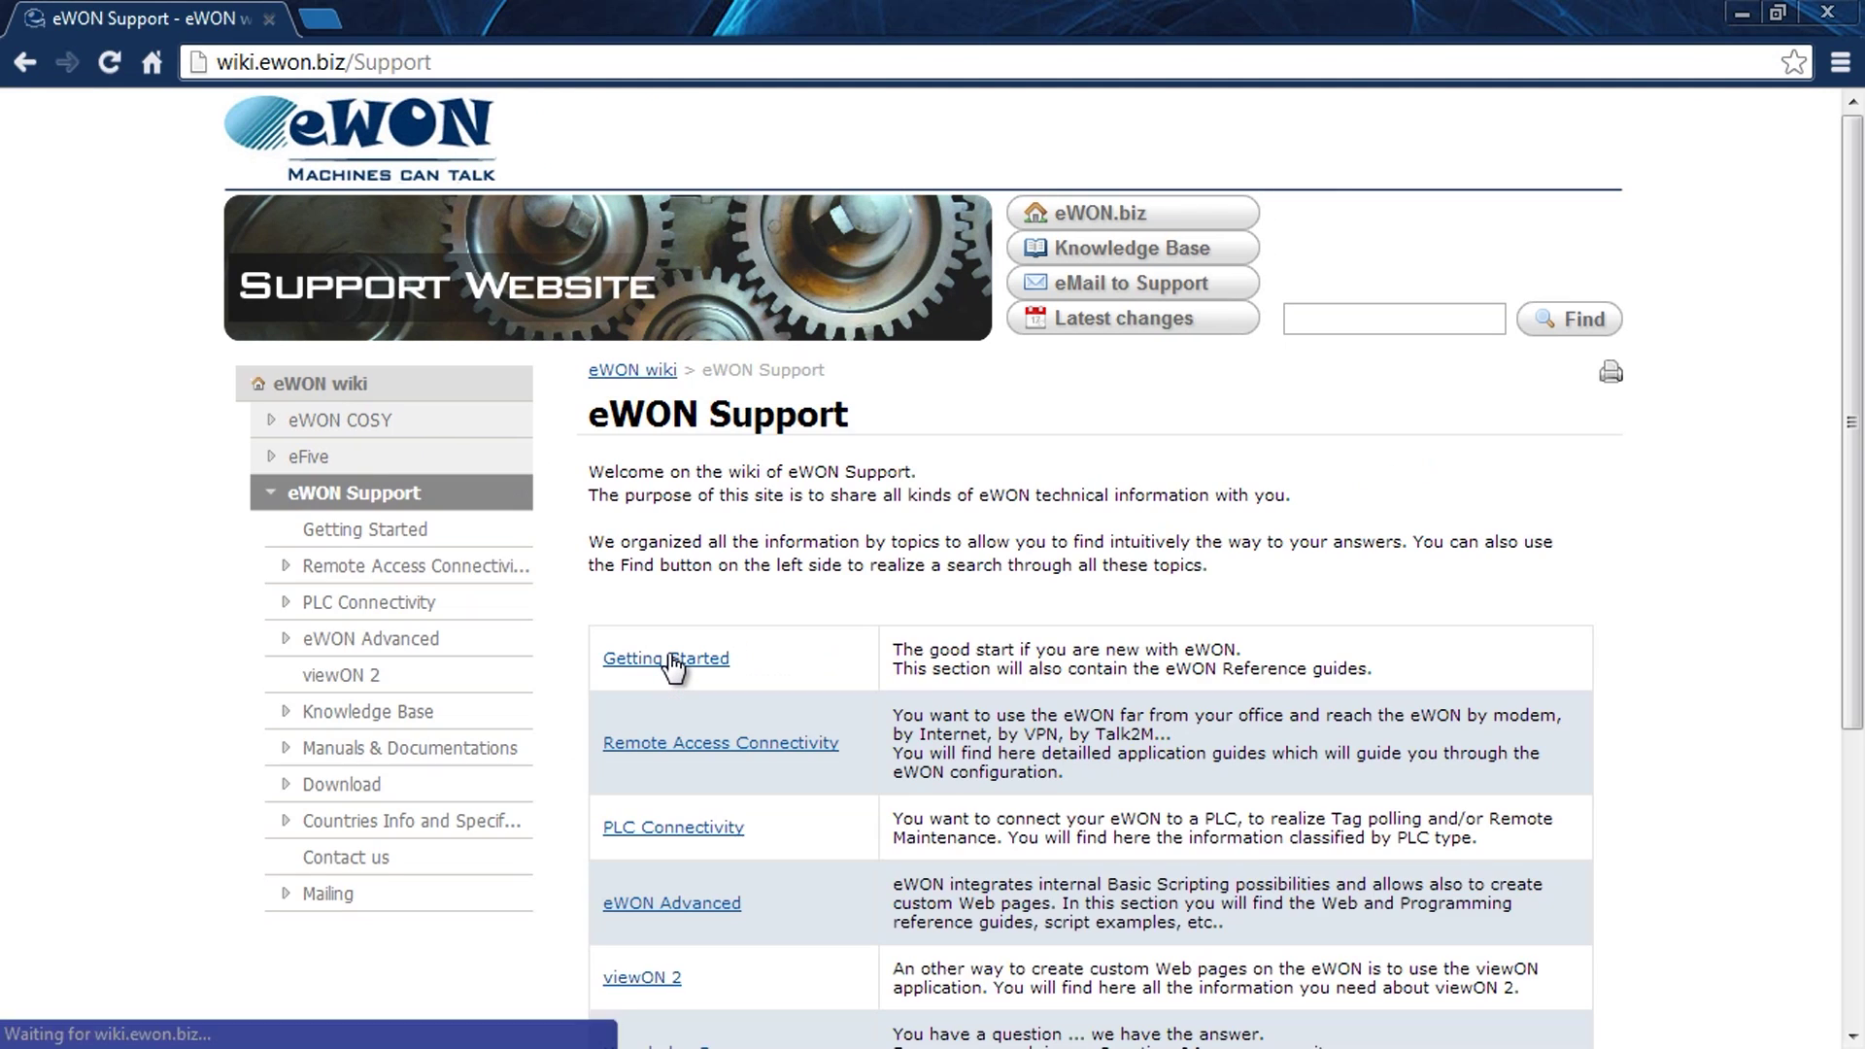
left_click(338, 792)
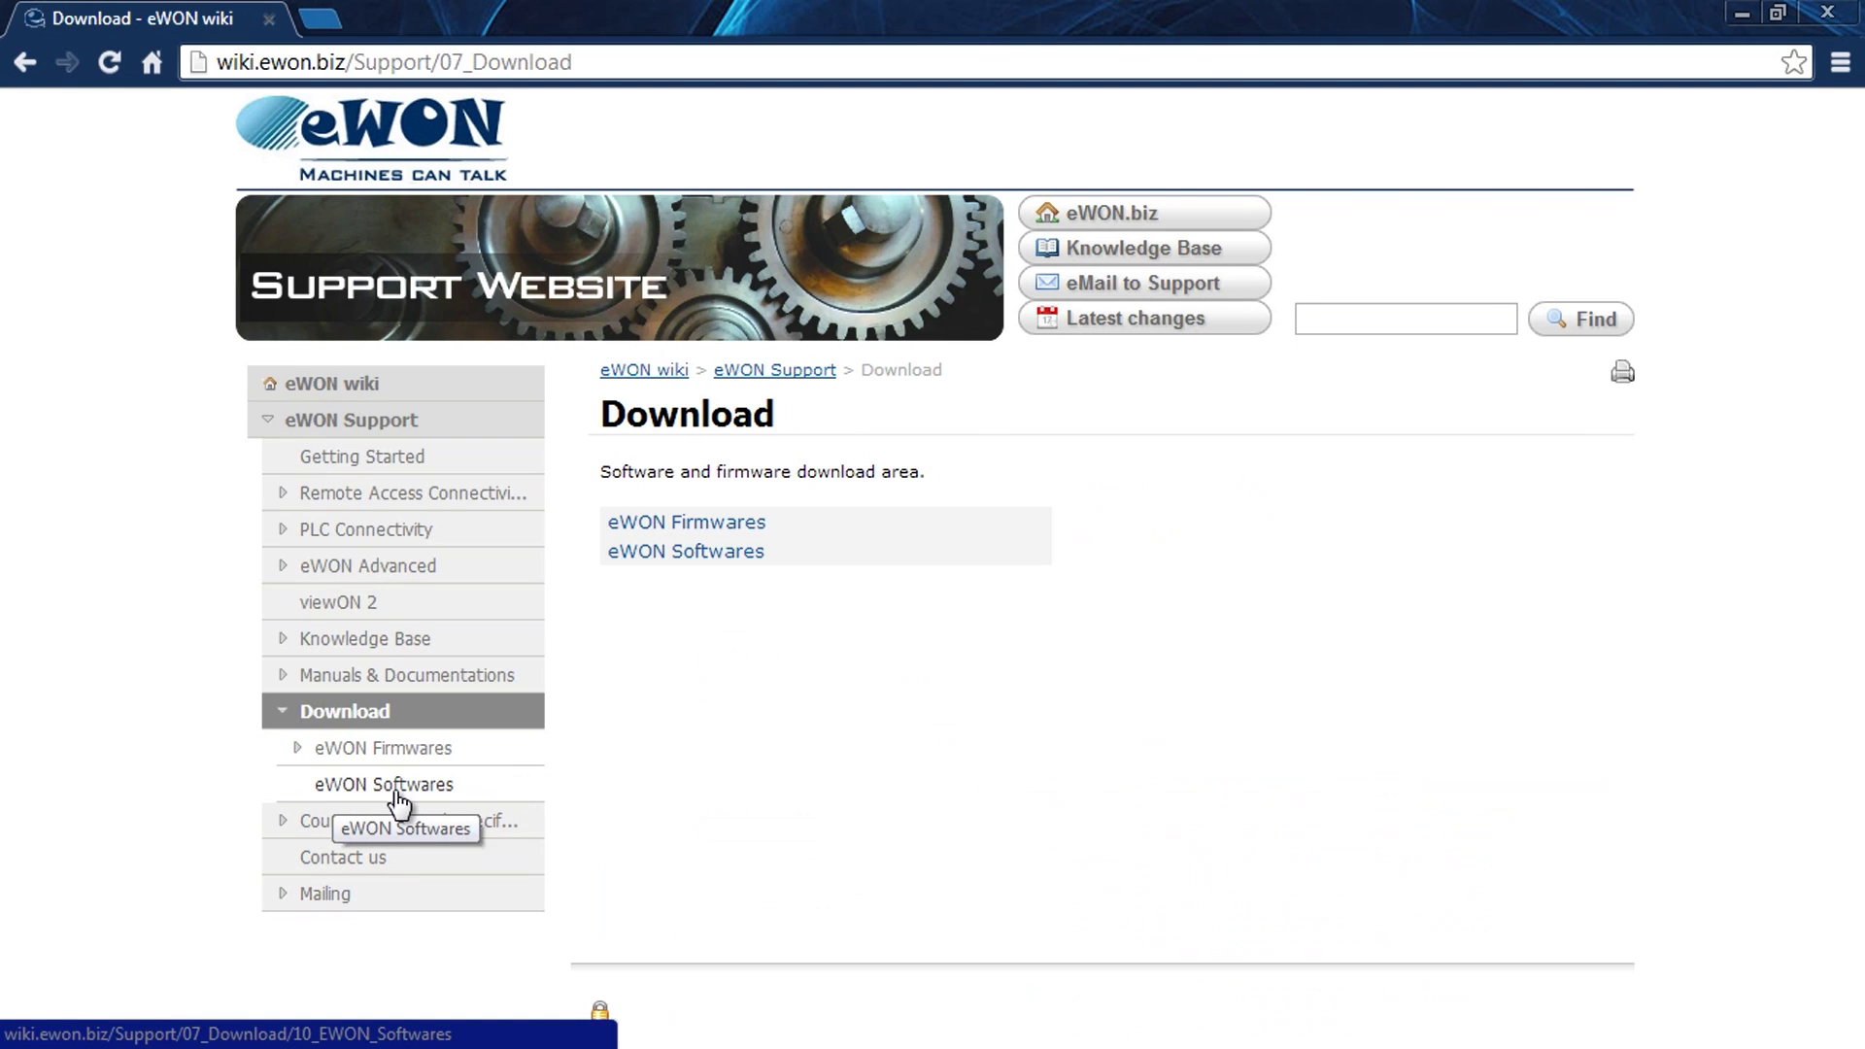
left_click(396, 788)
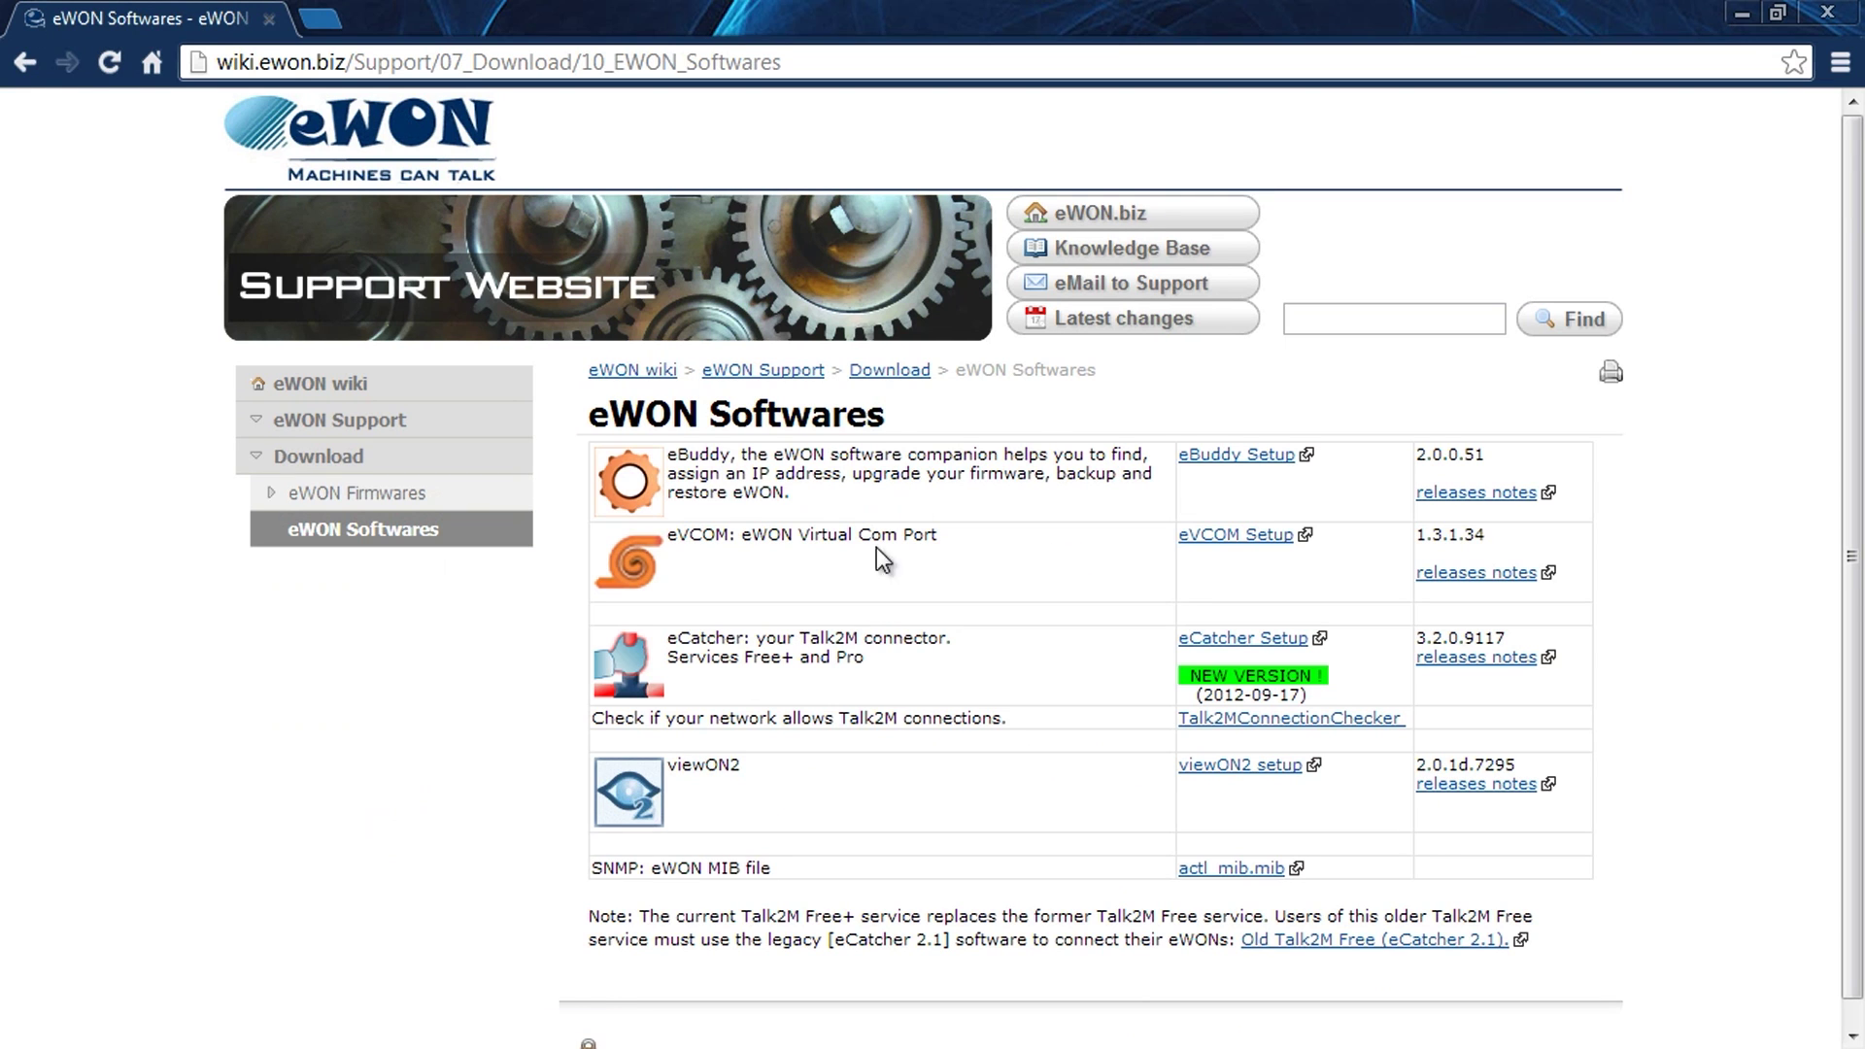
Download the eBuddy setup file and install eBuddy 2.0 (51) with the default options
left_click(1226, 459)
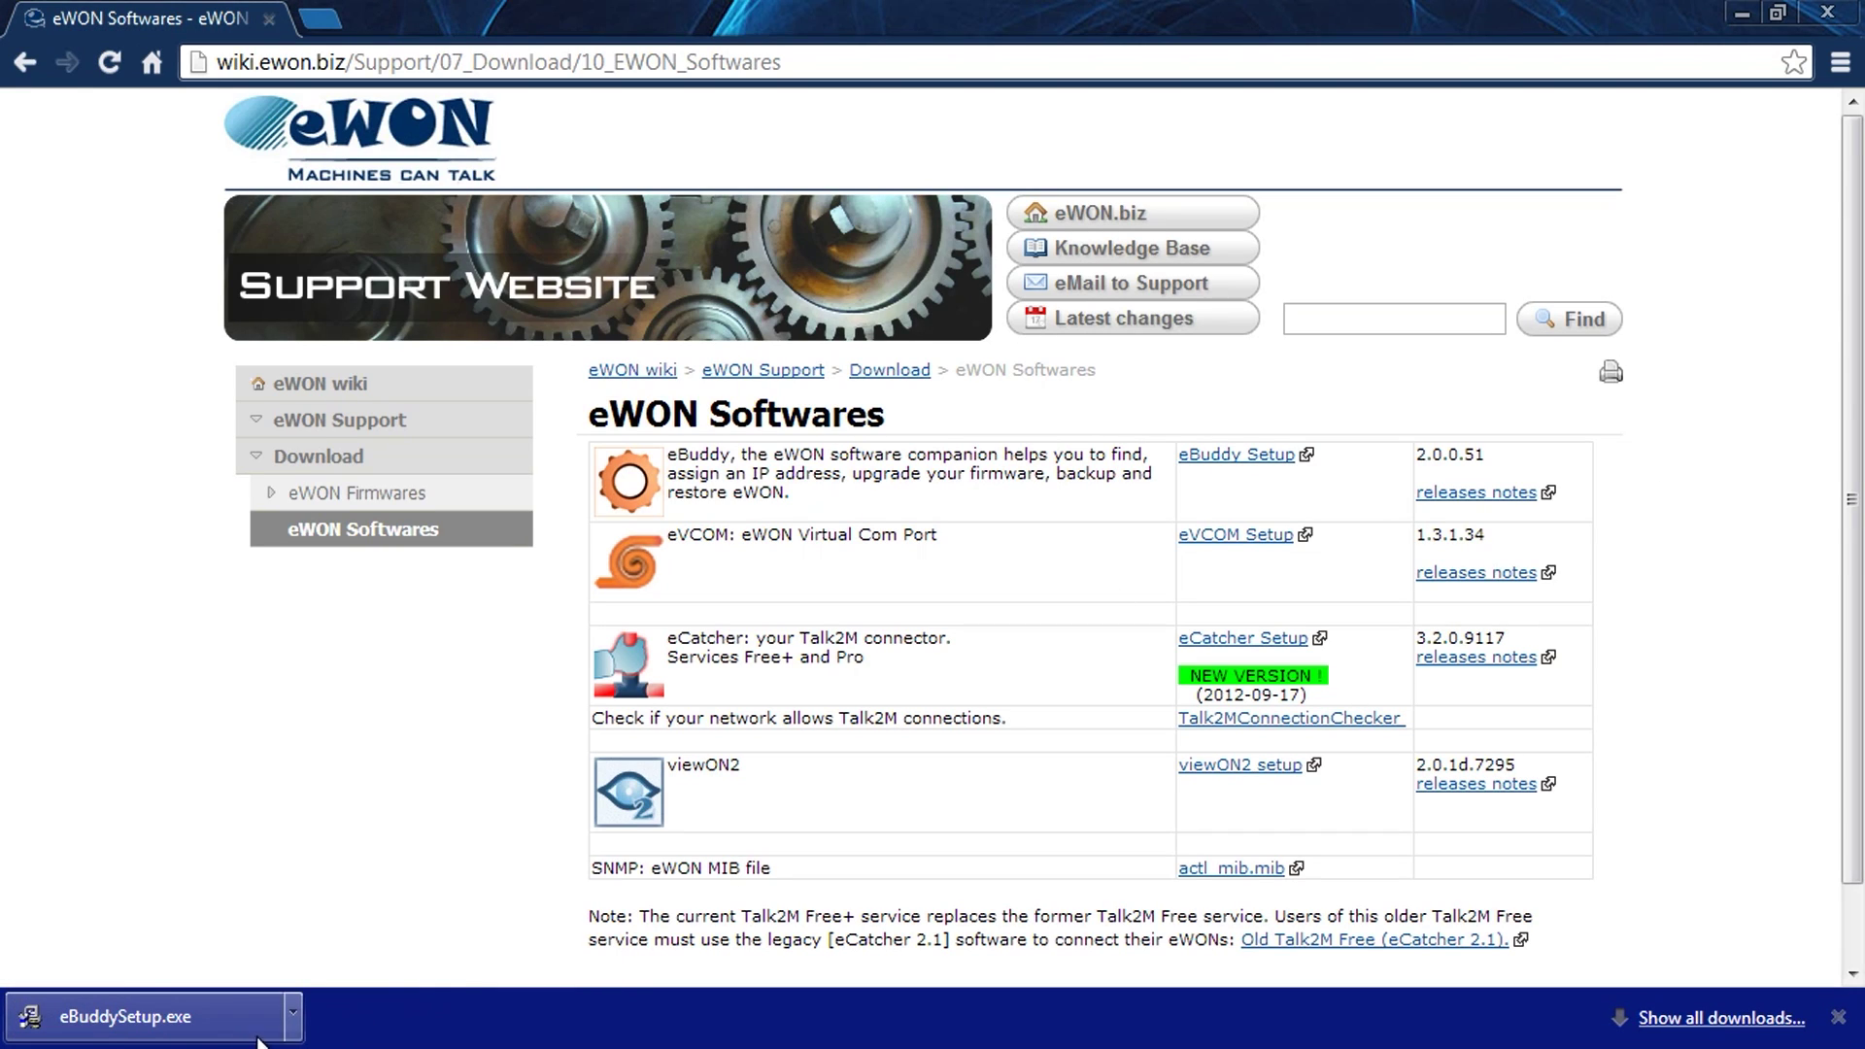
left_click_drag(243, 1025, 206, 1042)
left_click(206, 1041)
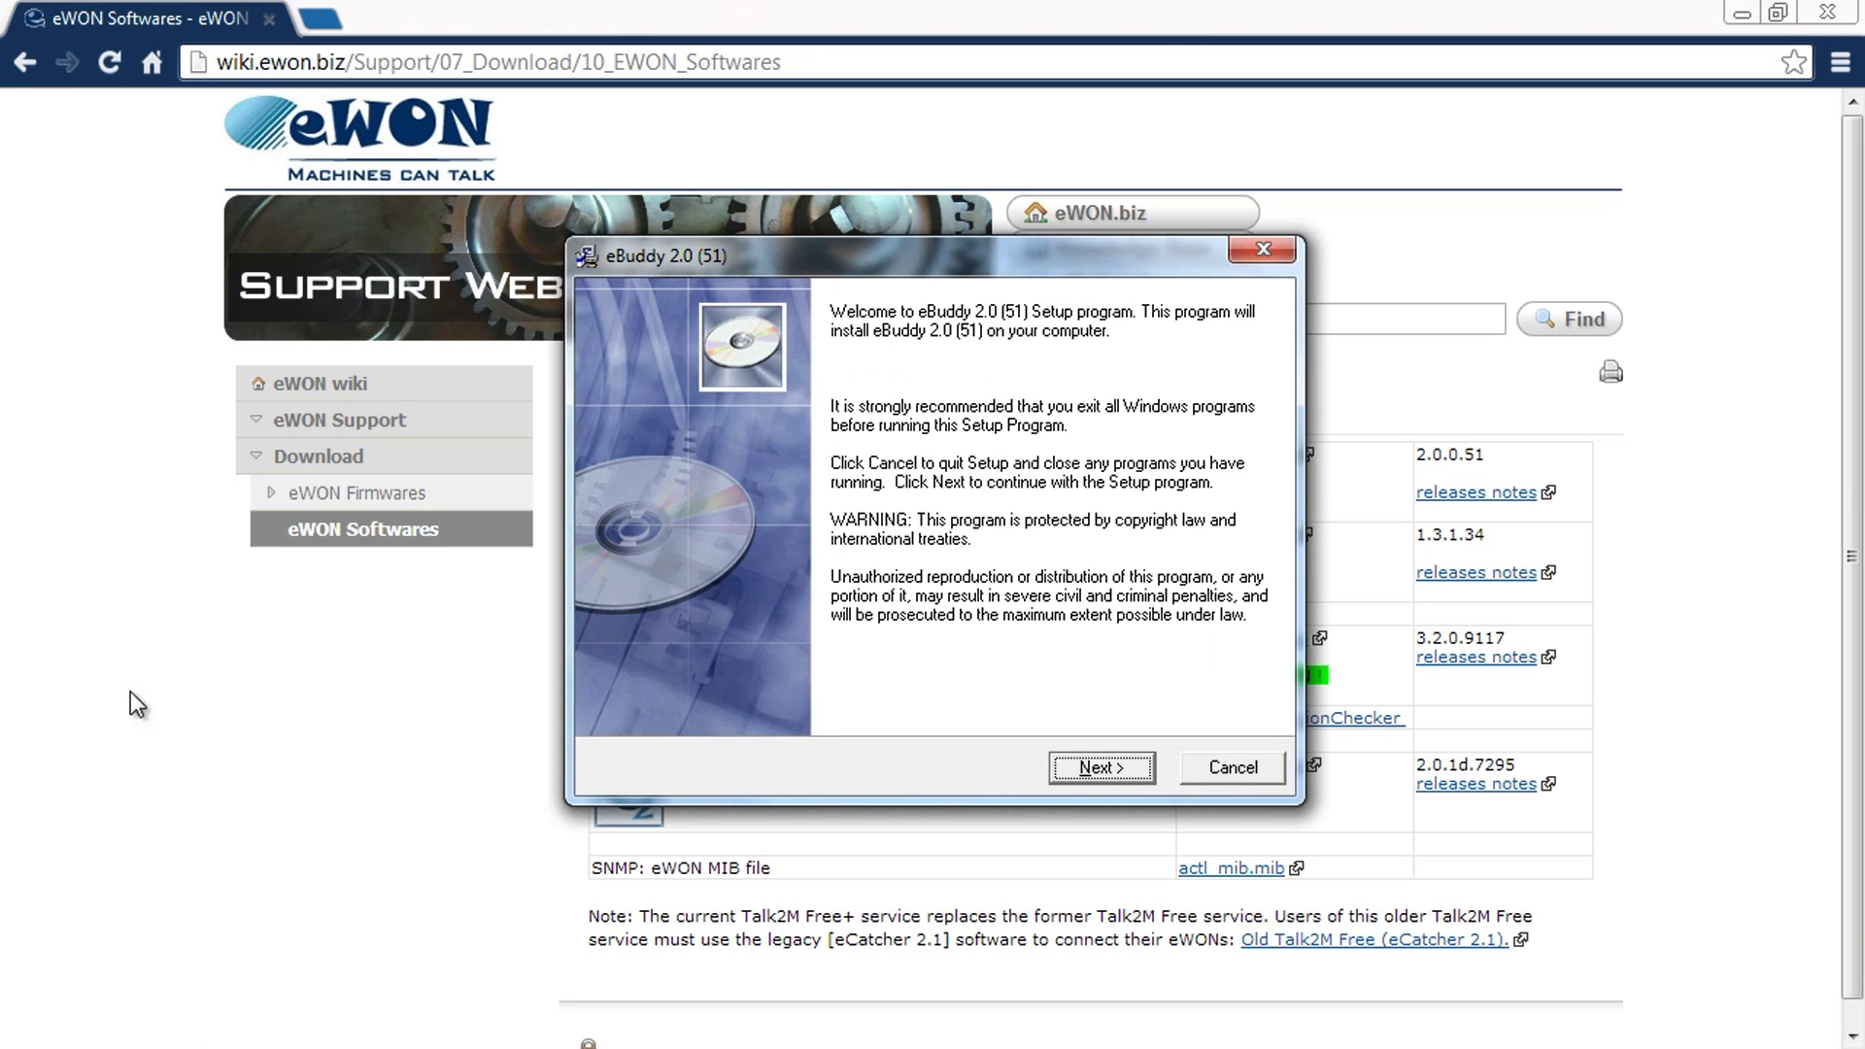
left_click(1127, 762)
left_click(1127, 762)
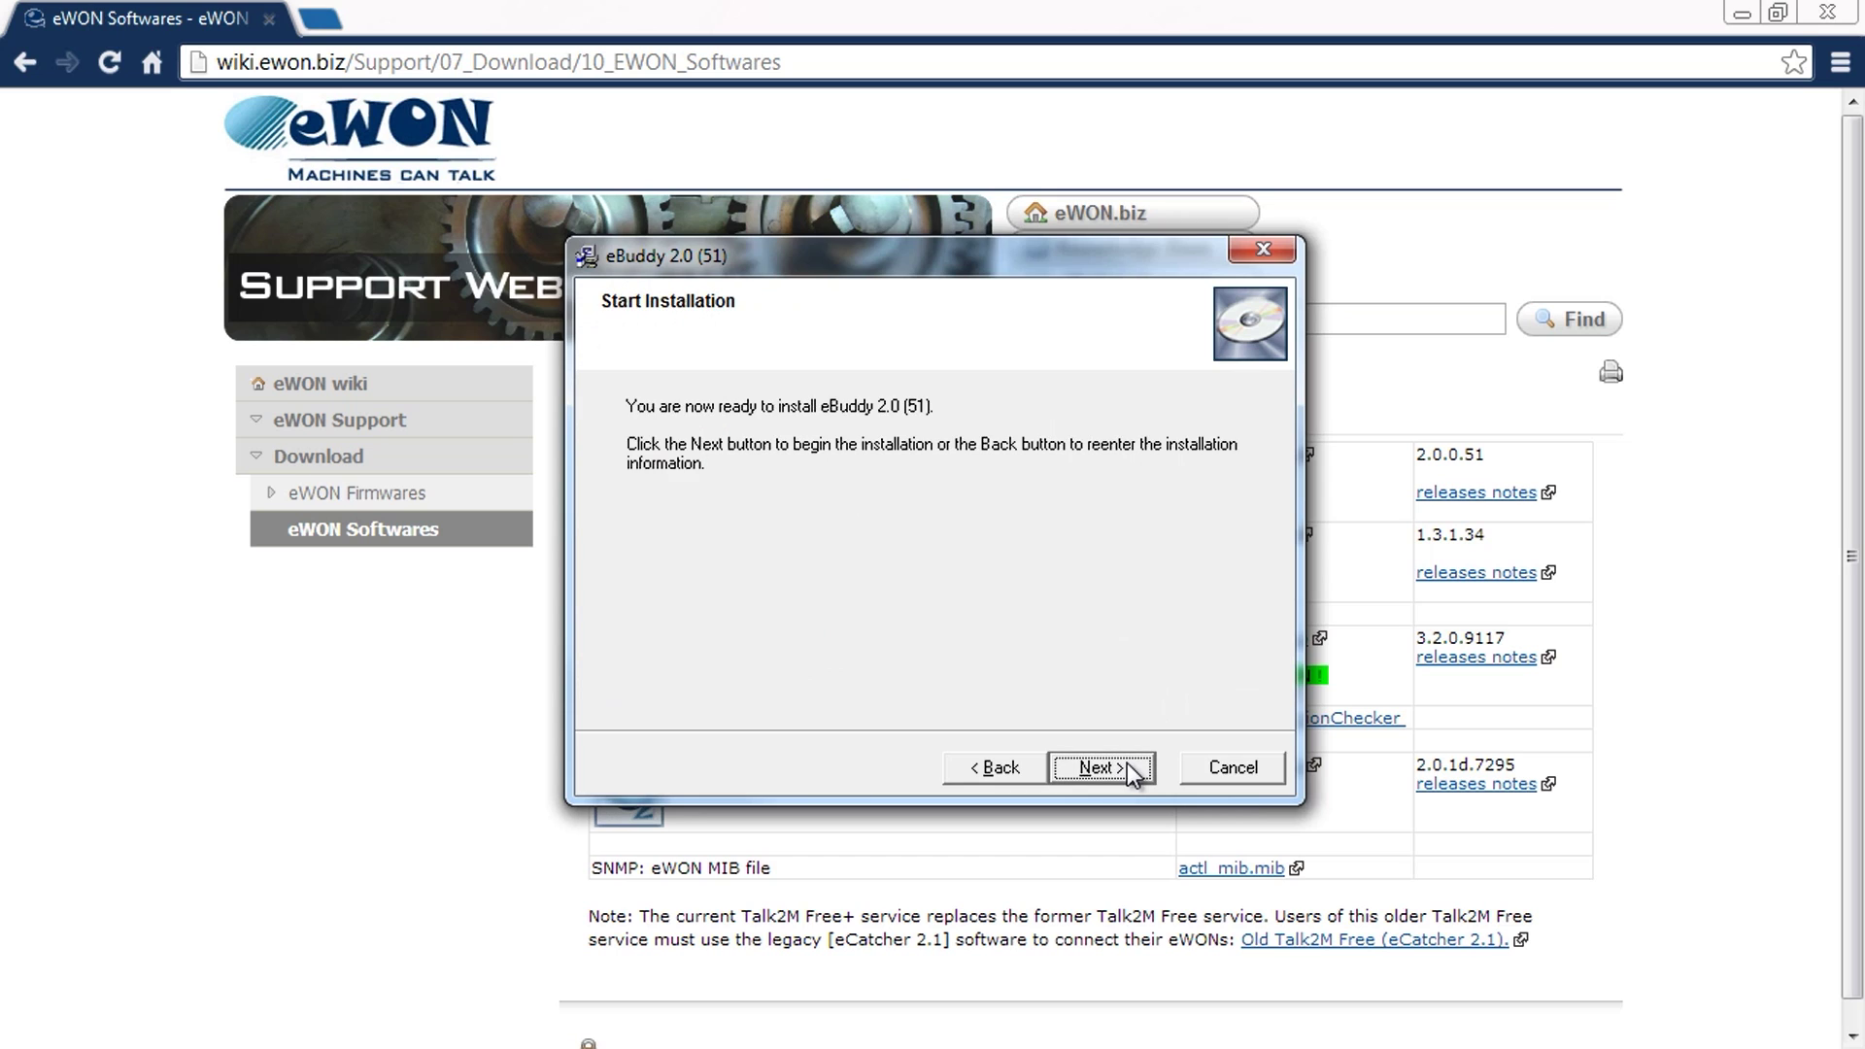
left_click(1127, 762)
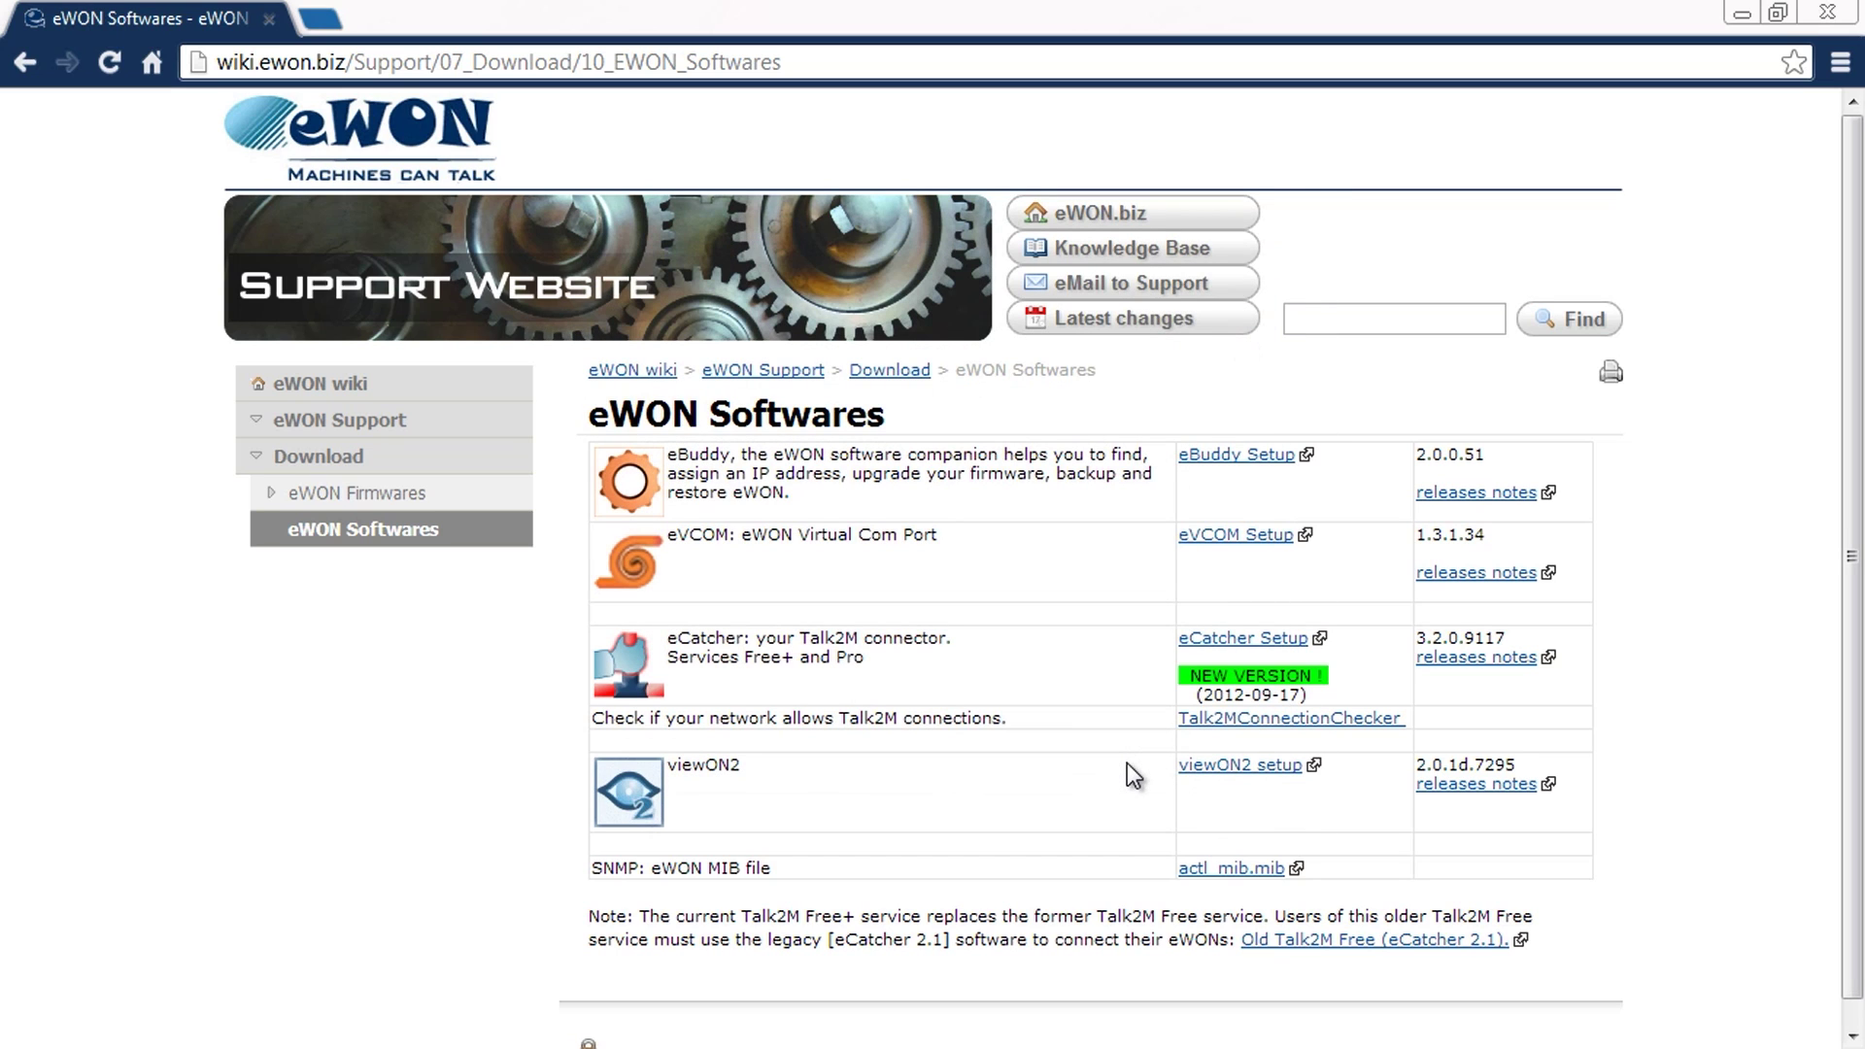
left_click(1074, 787)
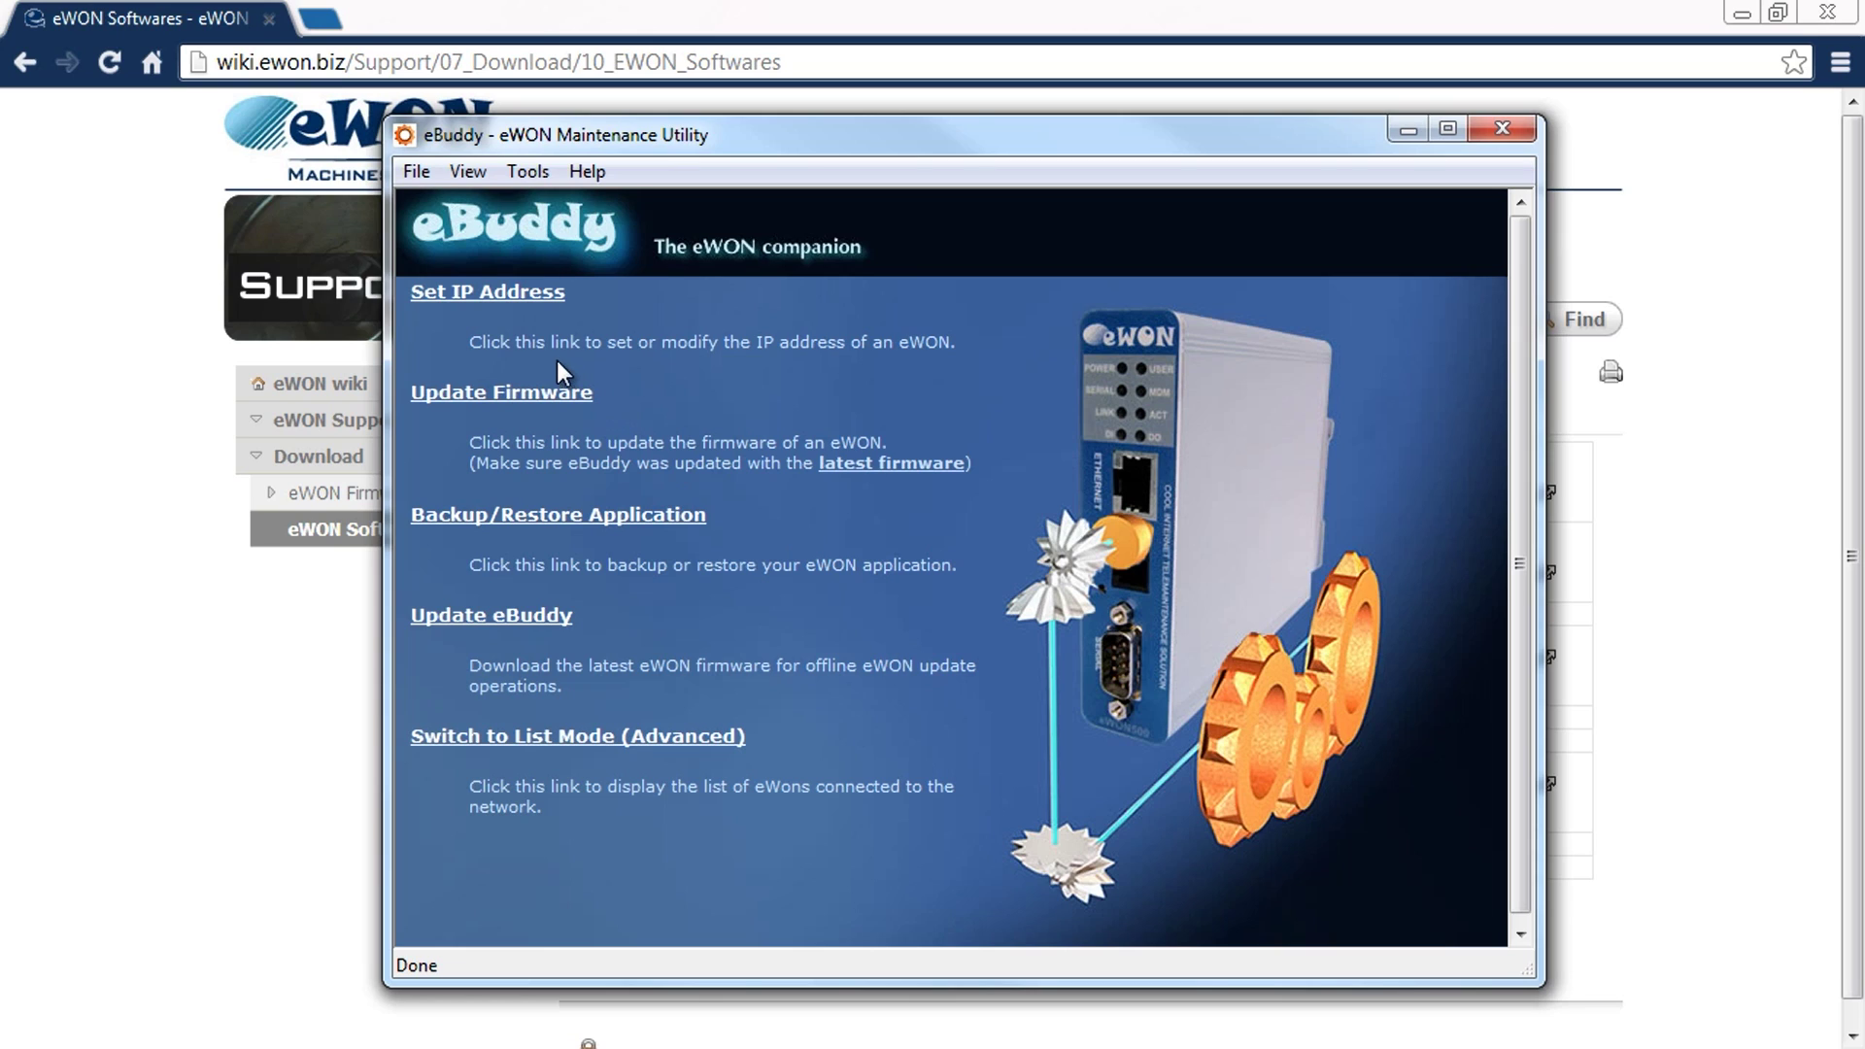
In eBuddy, start the Set IP Address wizard and browse for eWON devices on the network
left_click(483, 296)
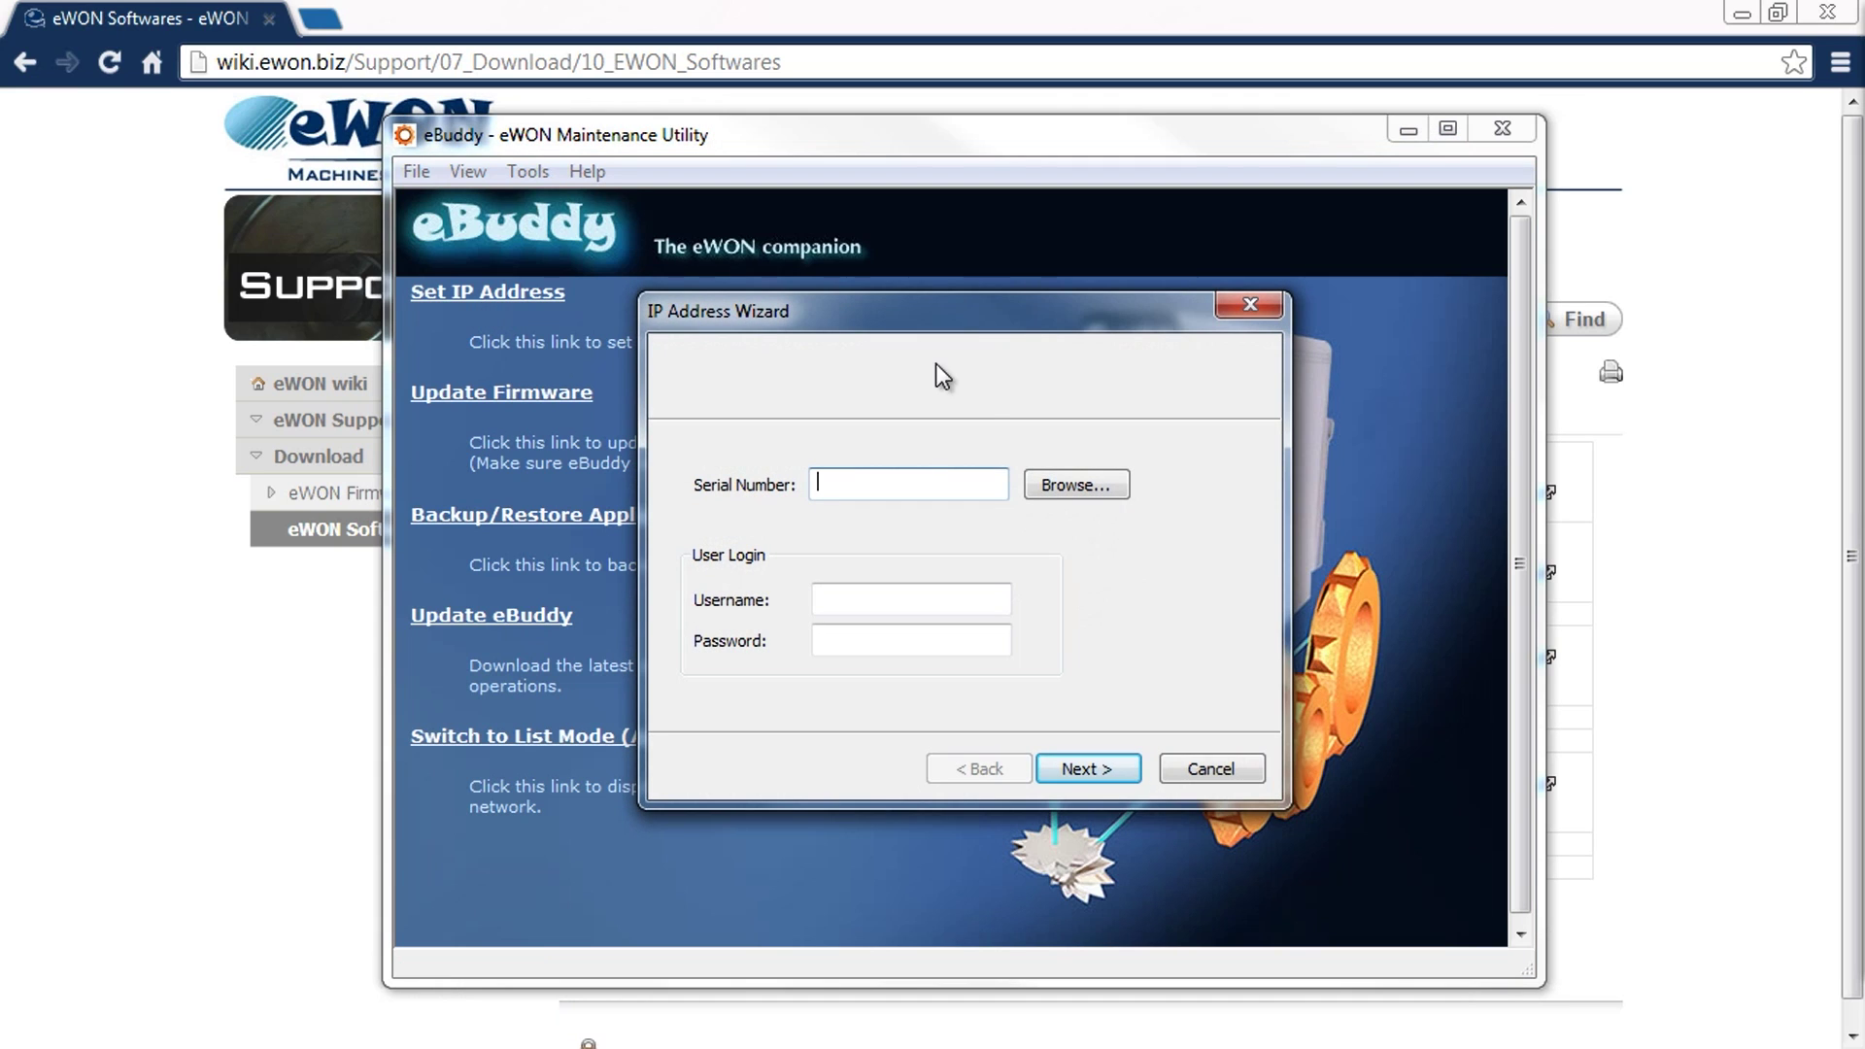
left_click(1065, 486)
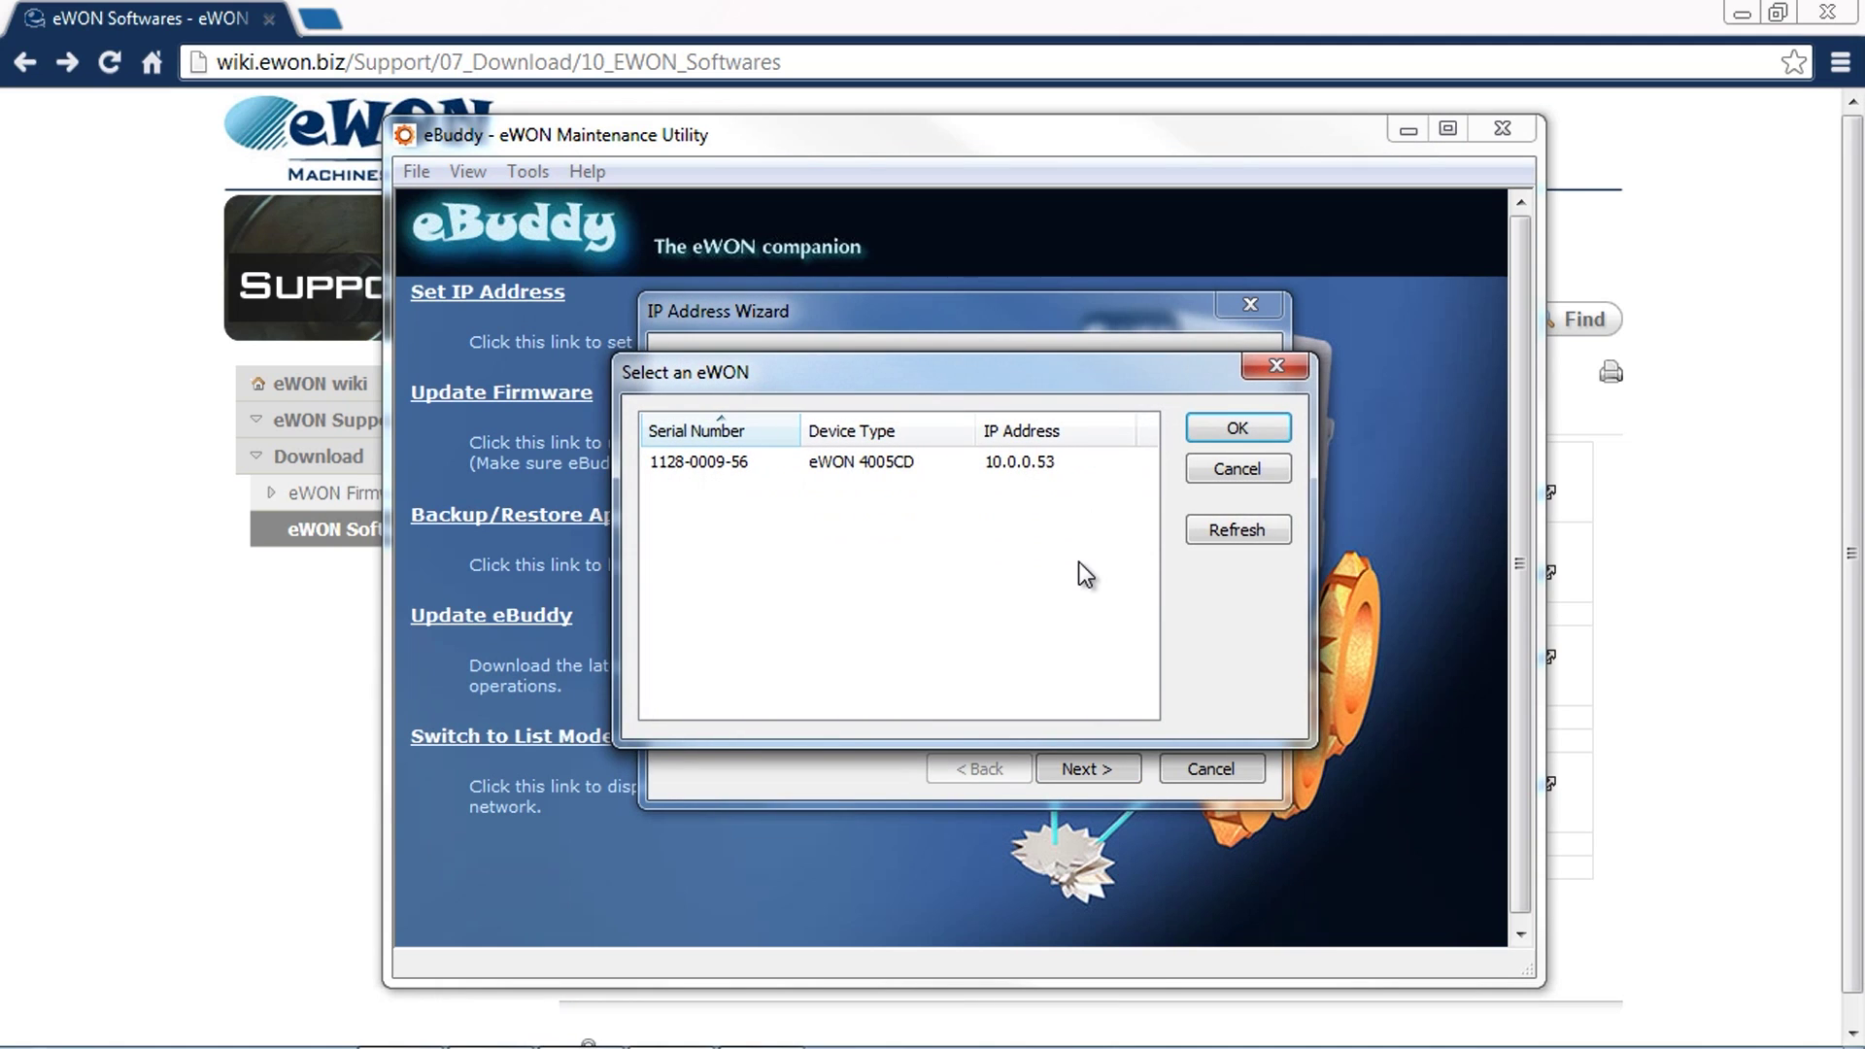
Switch to the Windows network settings and open the TCP/IPv4 properties of the Local Area Connection
key("super")
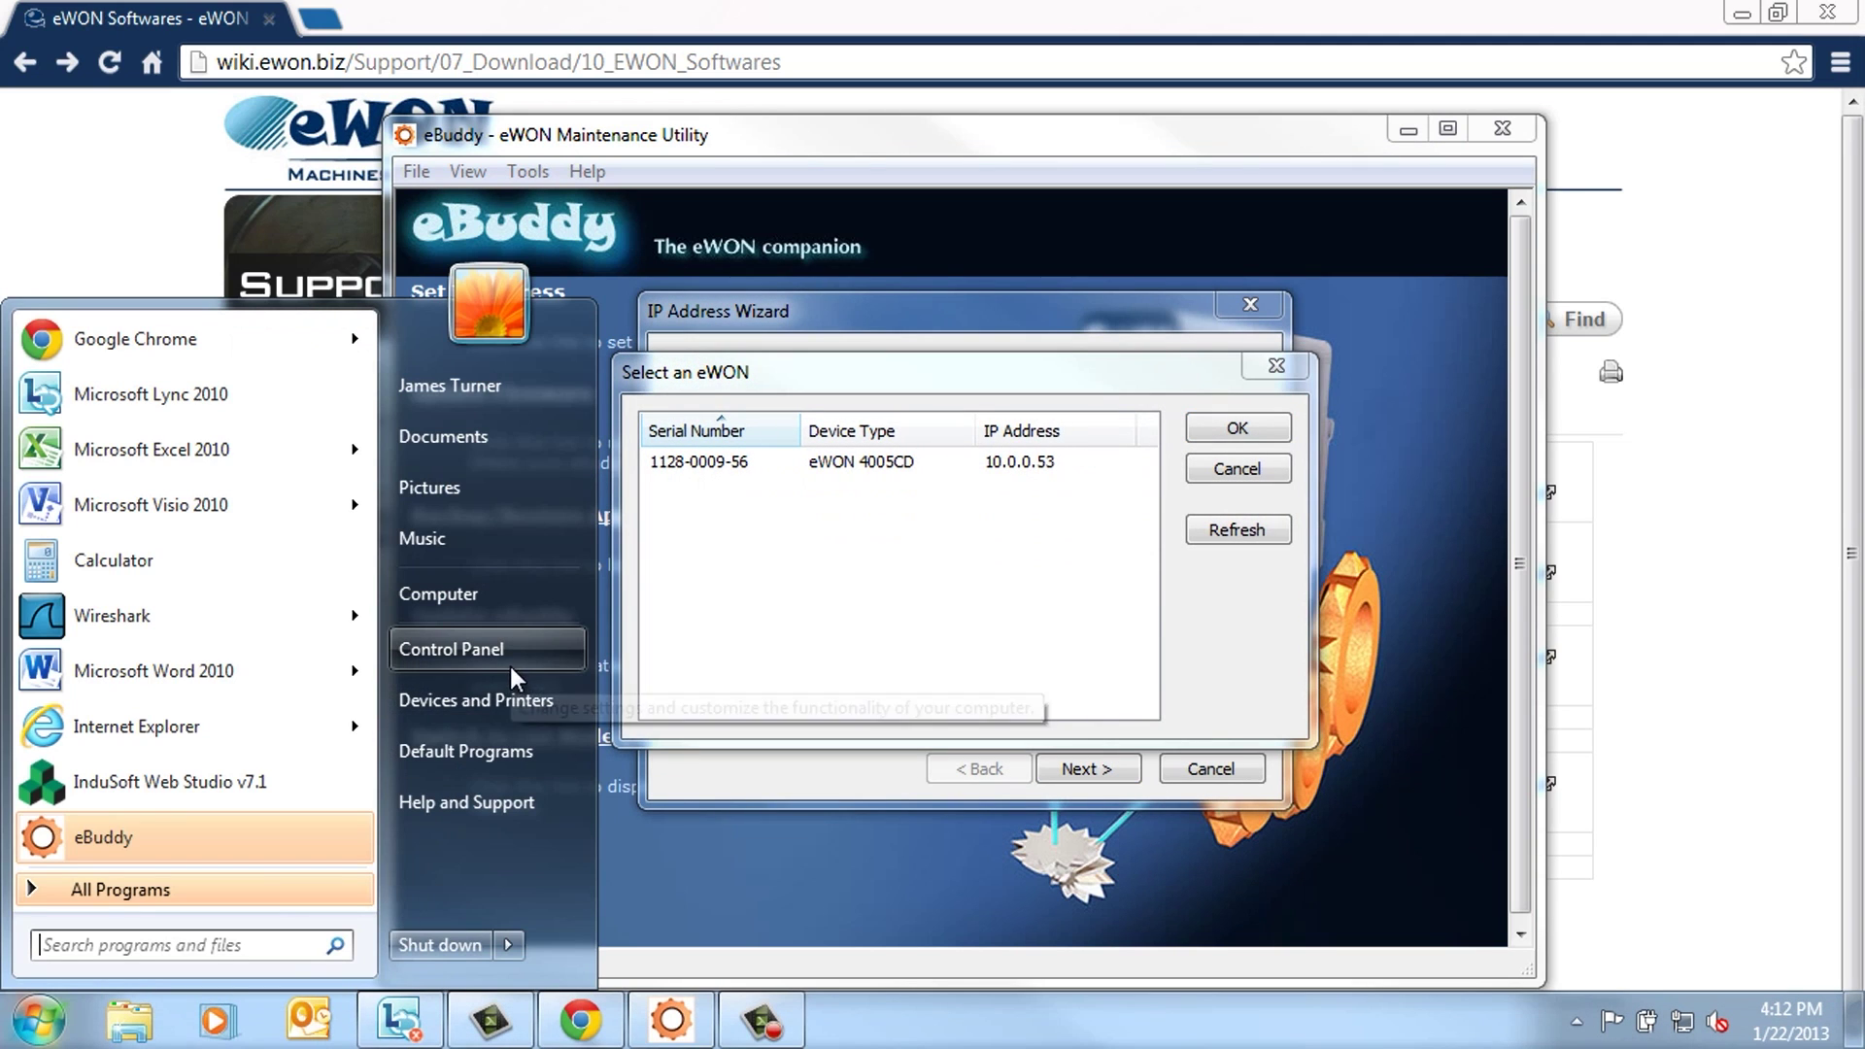
left_click(500, 656)
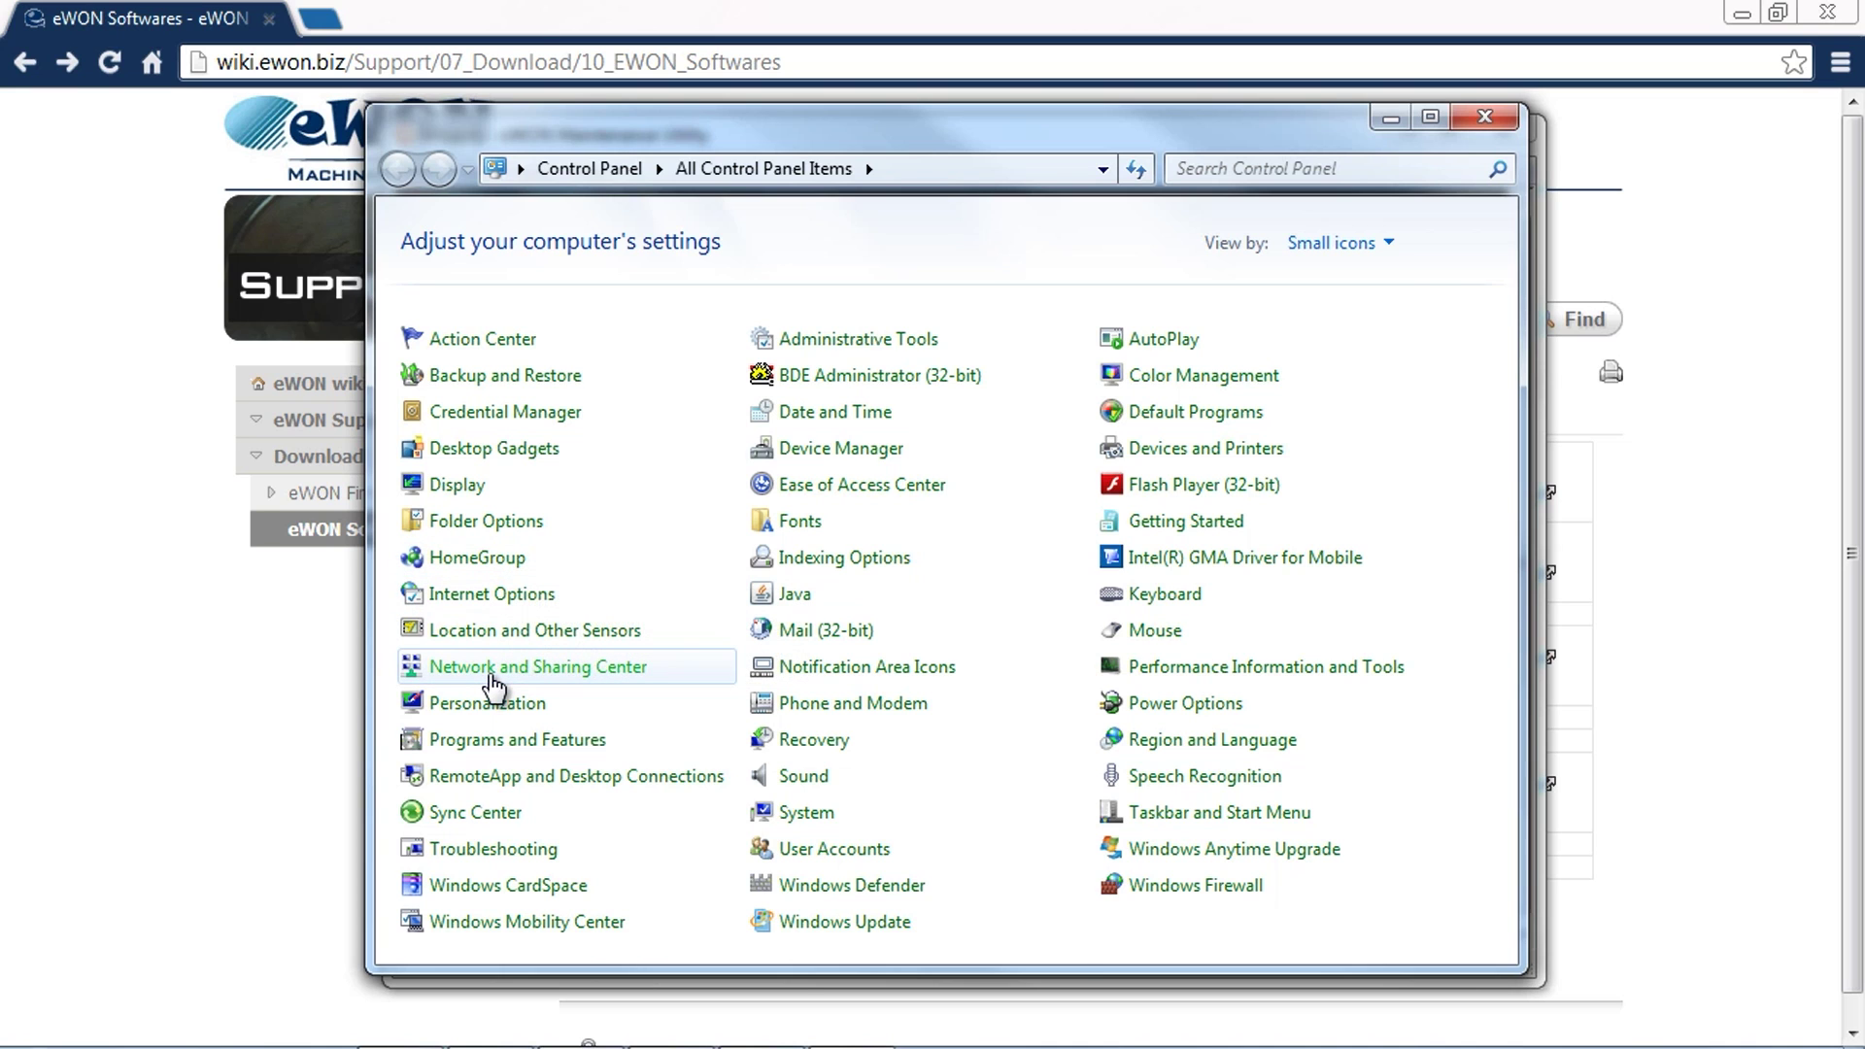
left_click(495, 680)
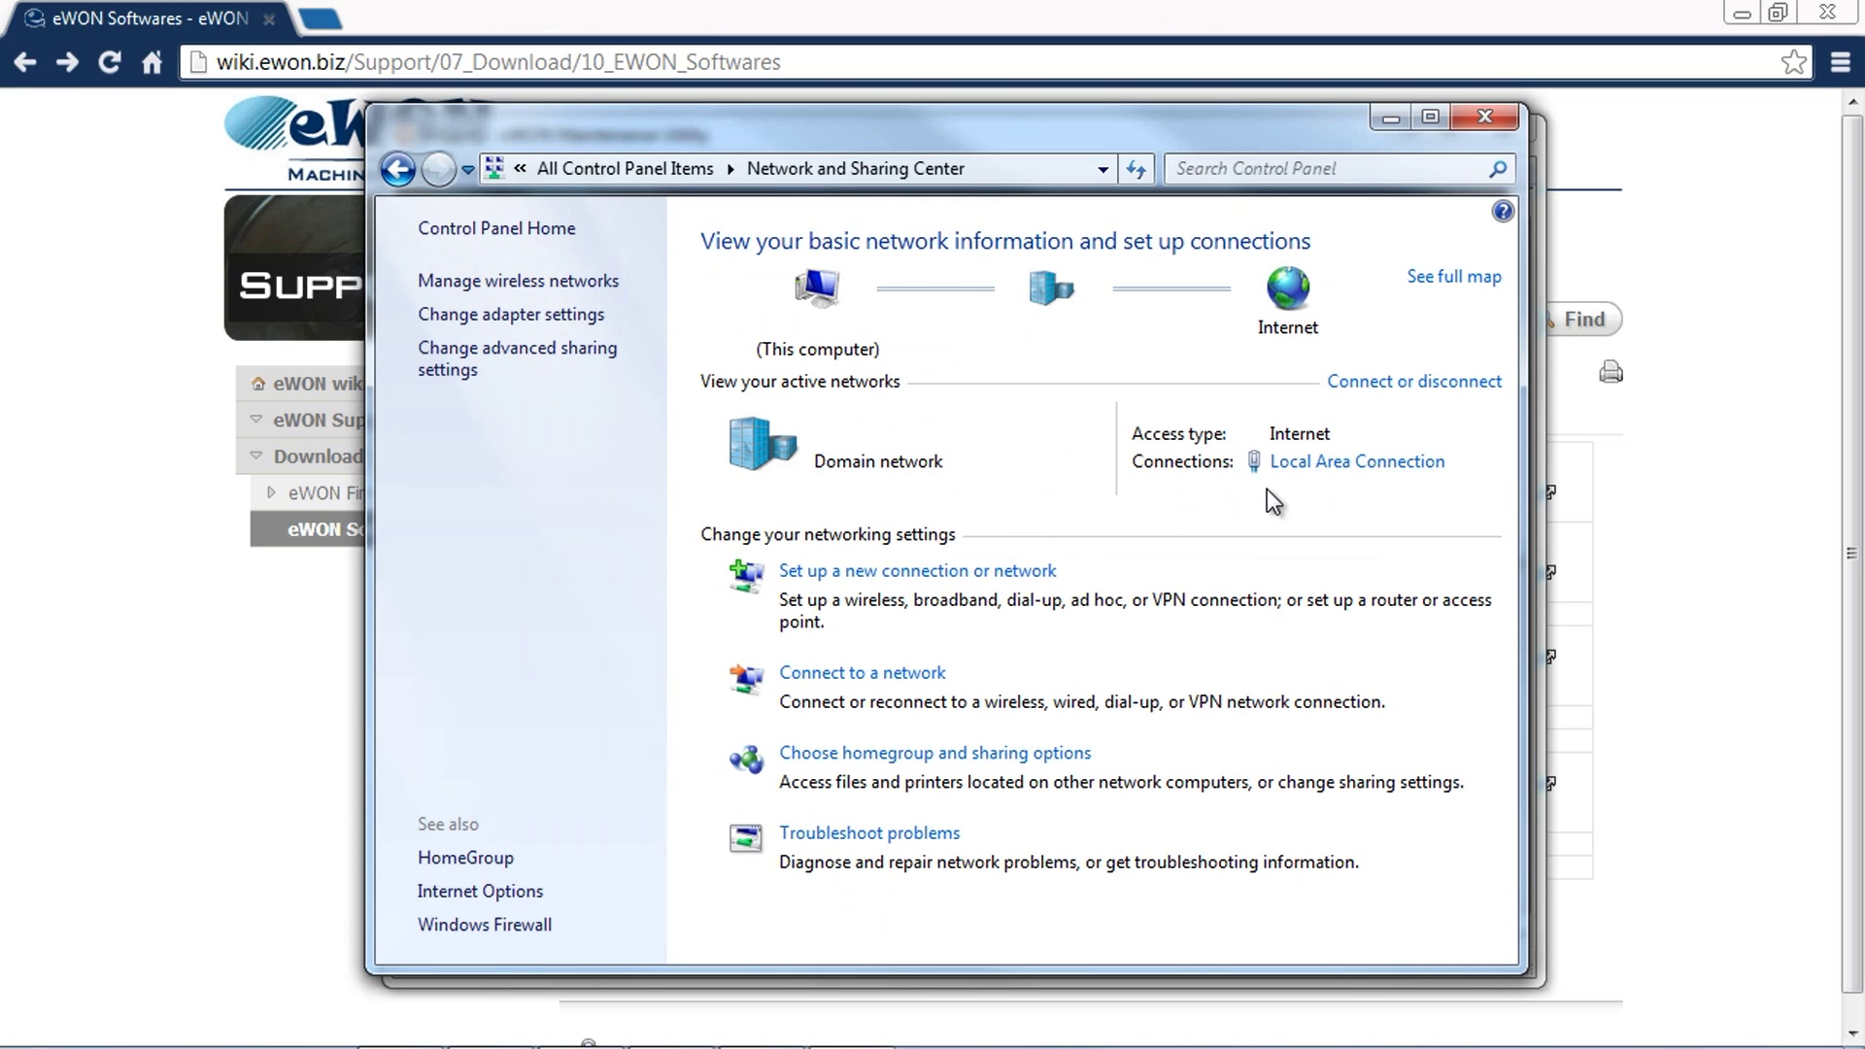
left_click(1306, 463)
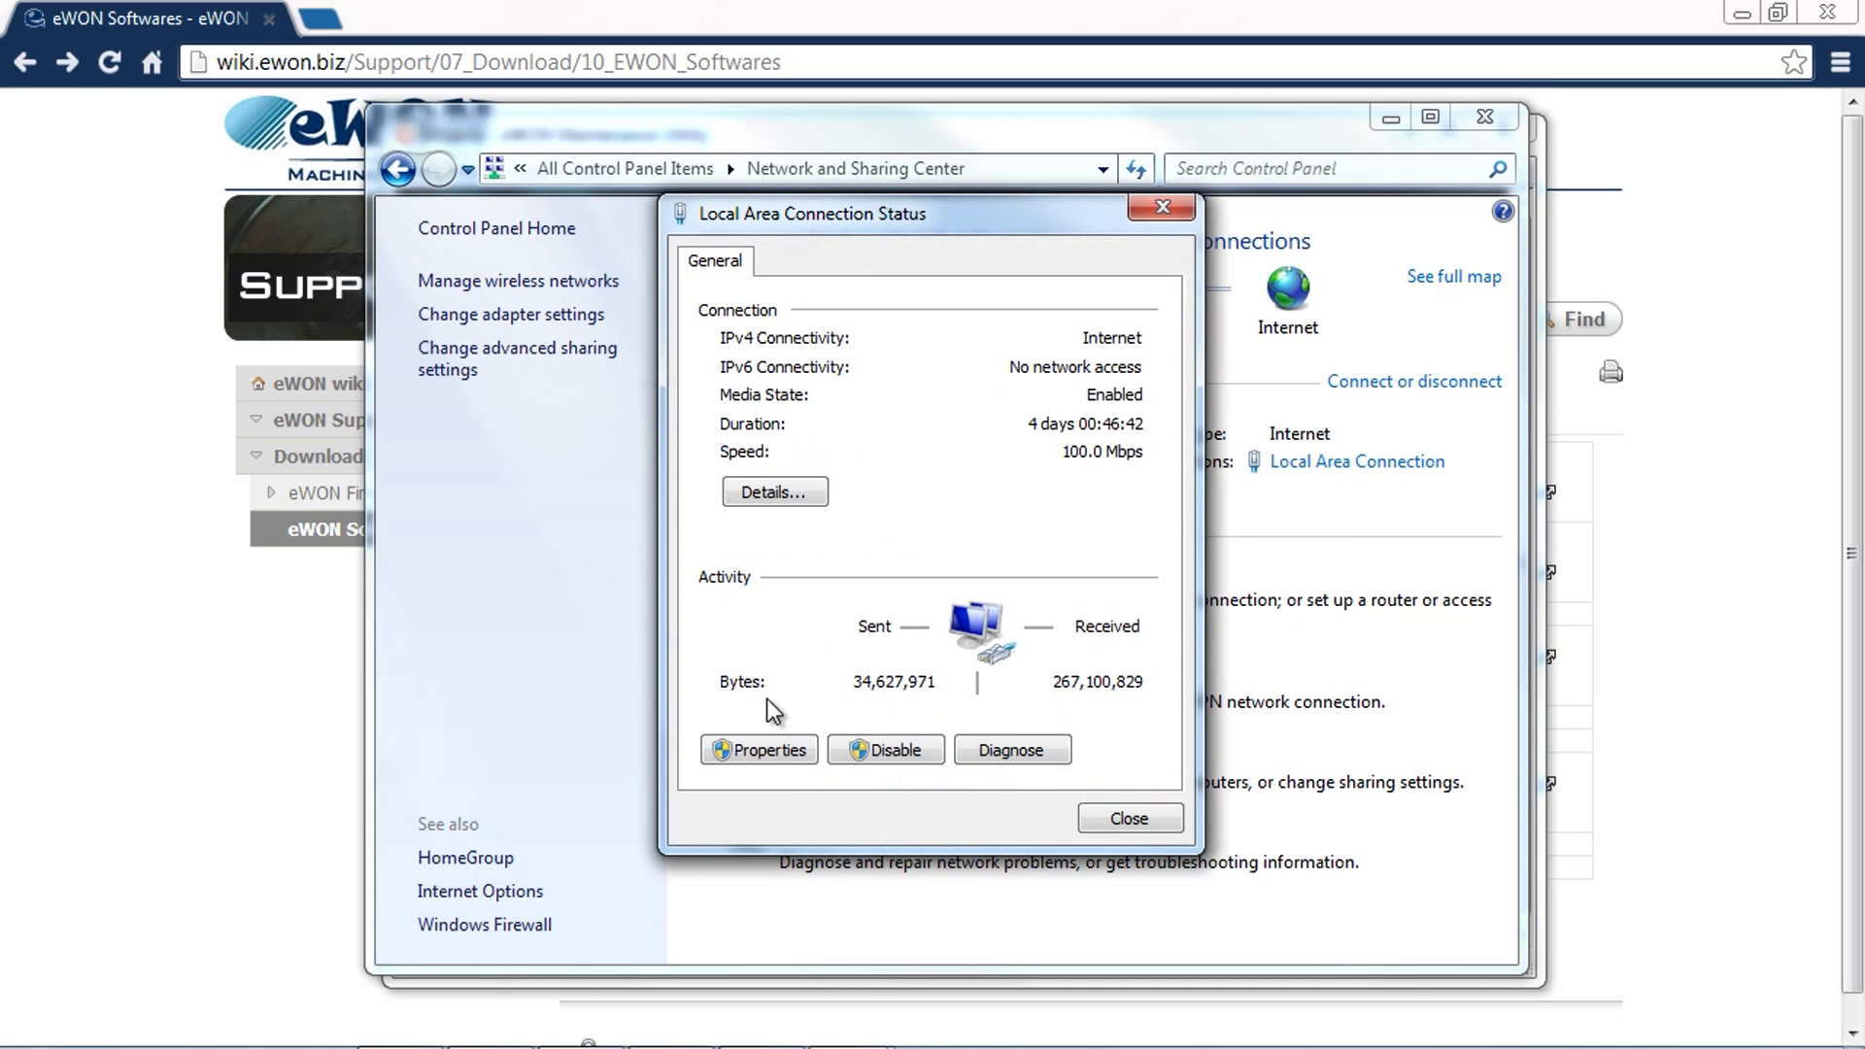
left_click(746, 744)
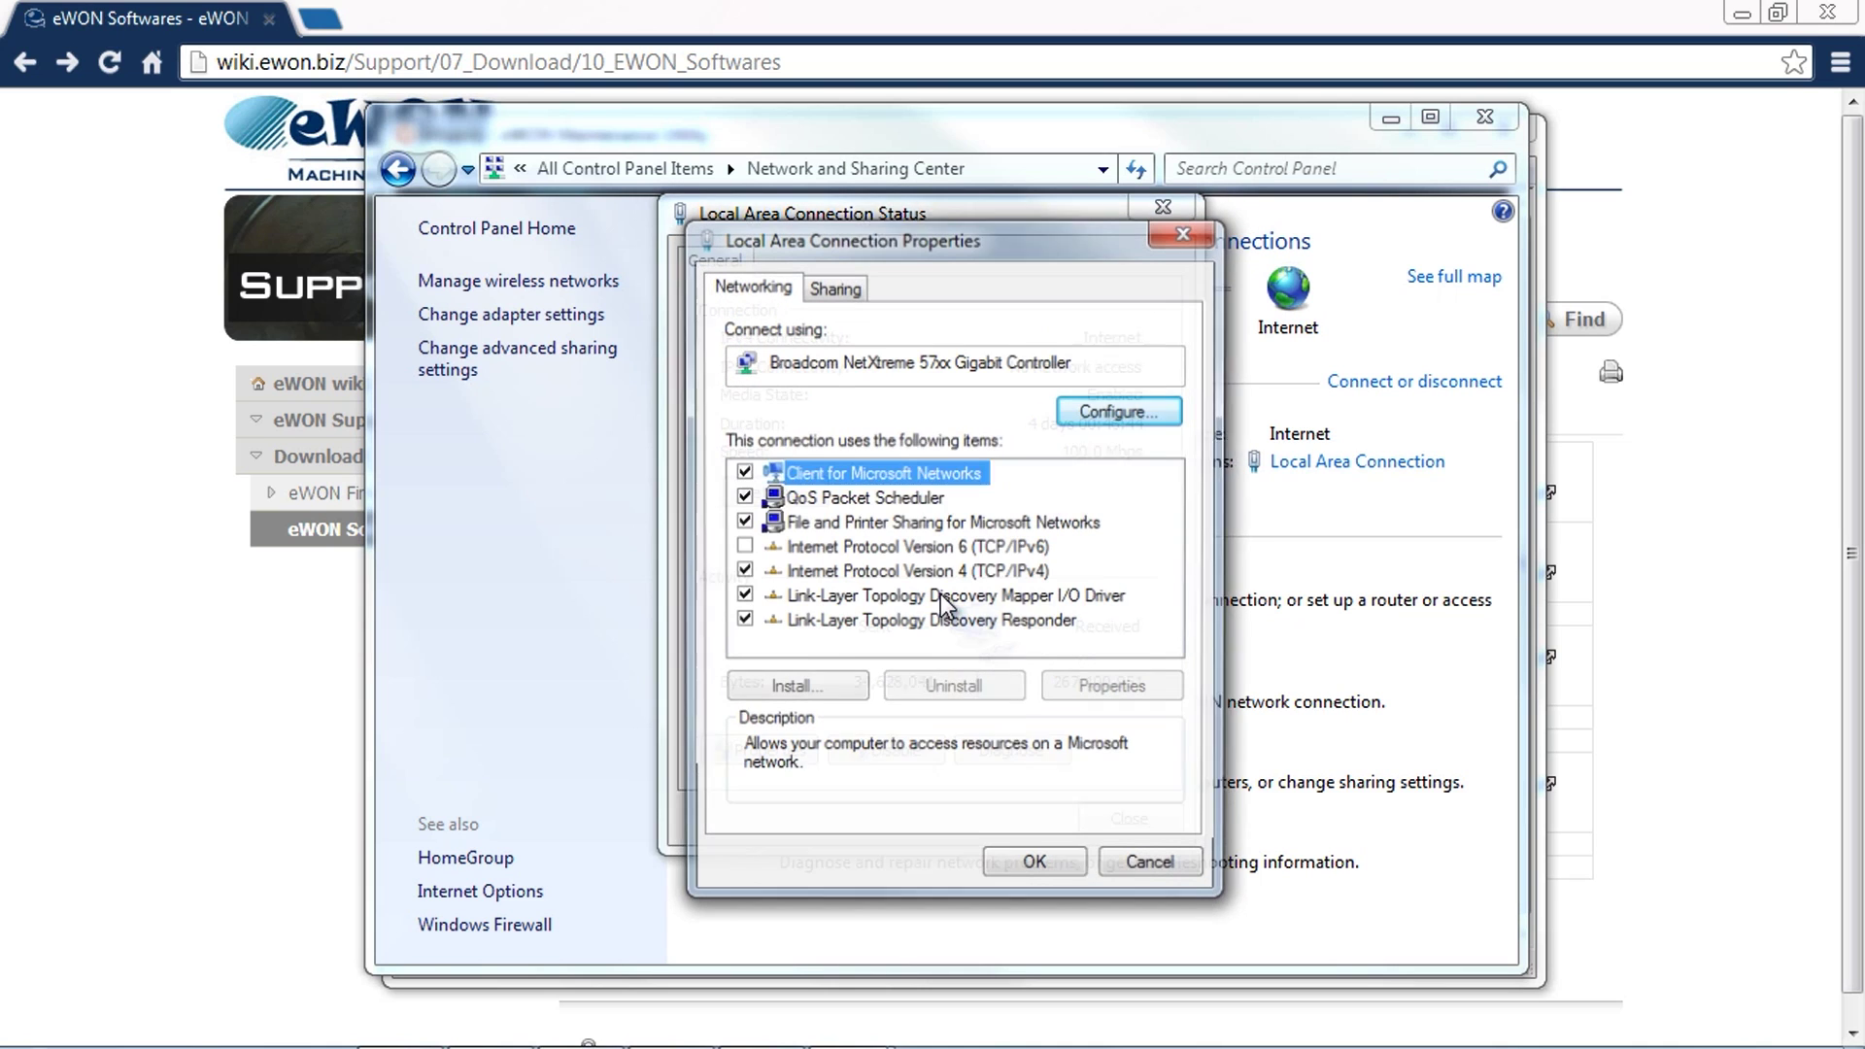
left_click(1008, 573)
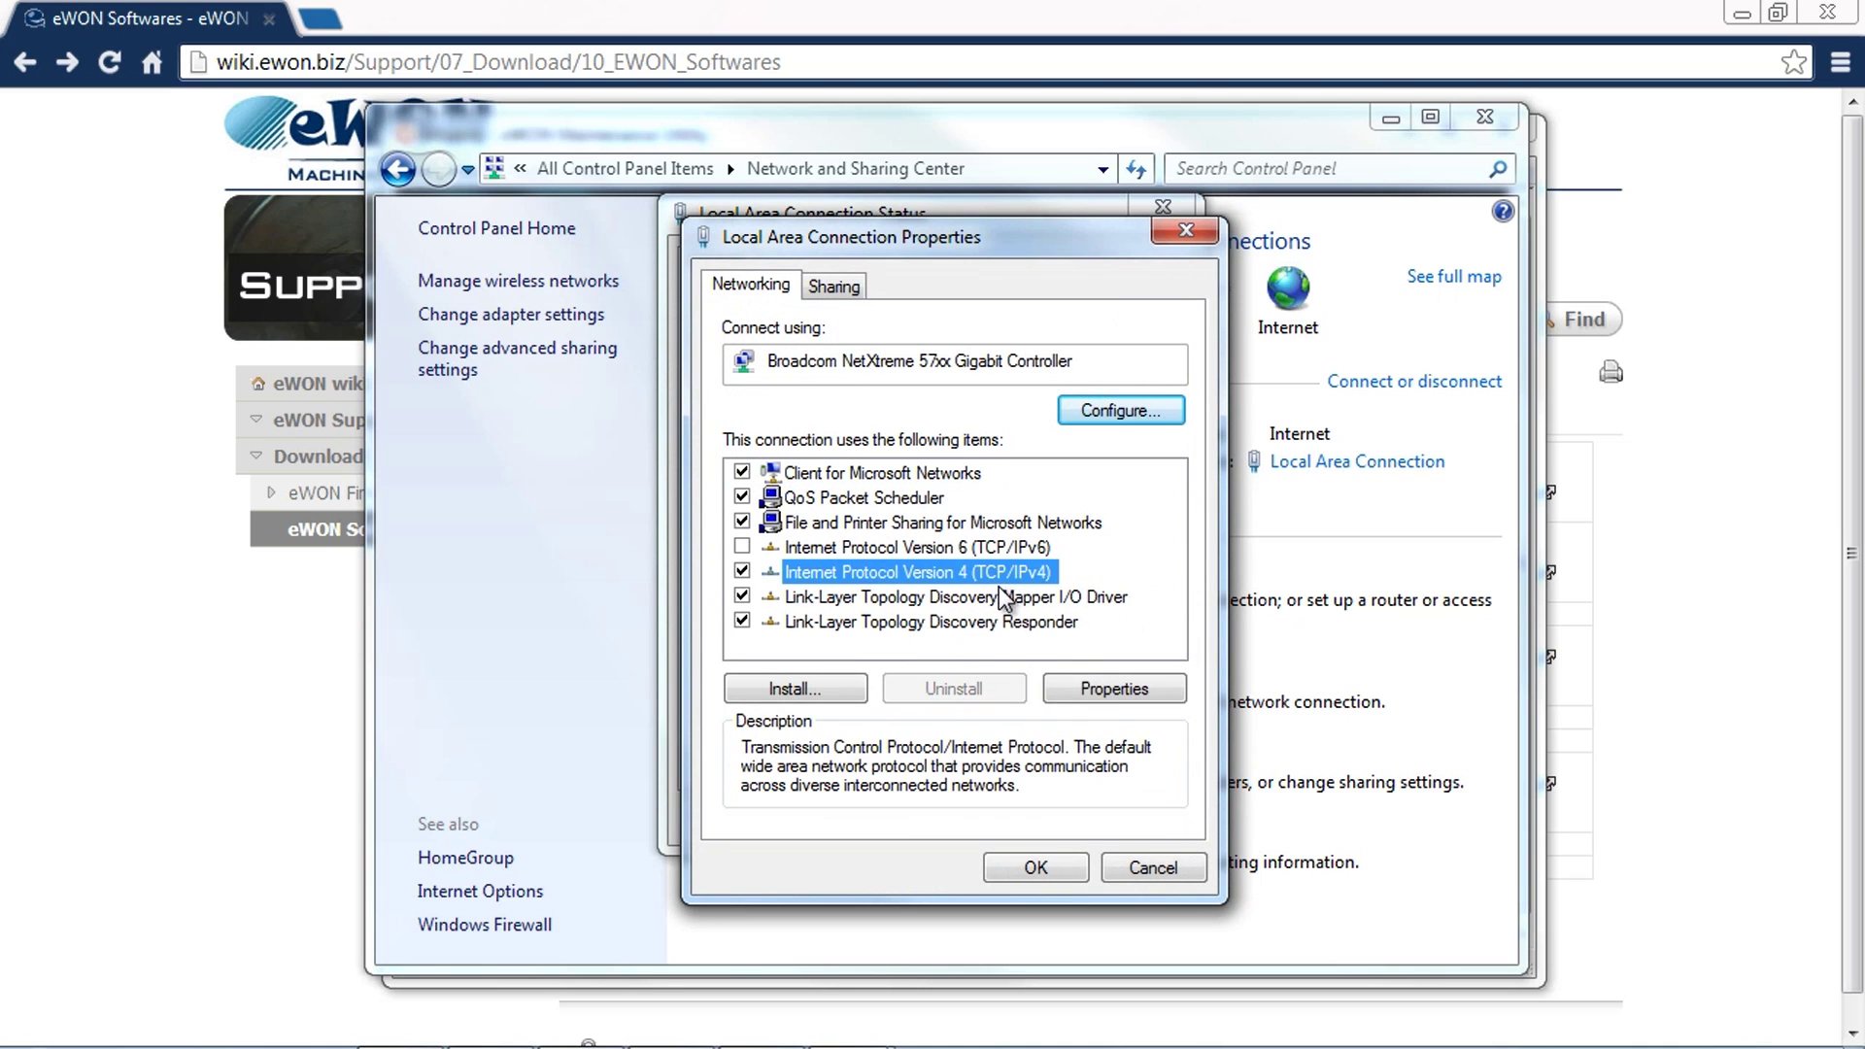
left_click(1103, 693)
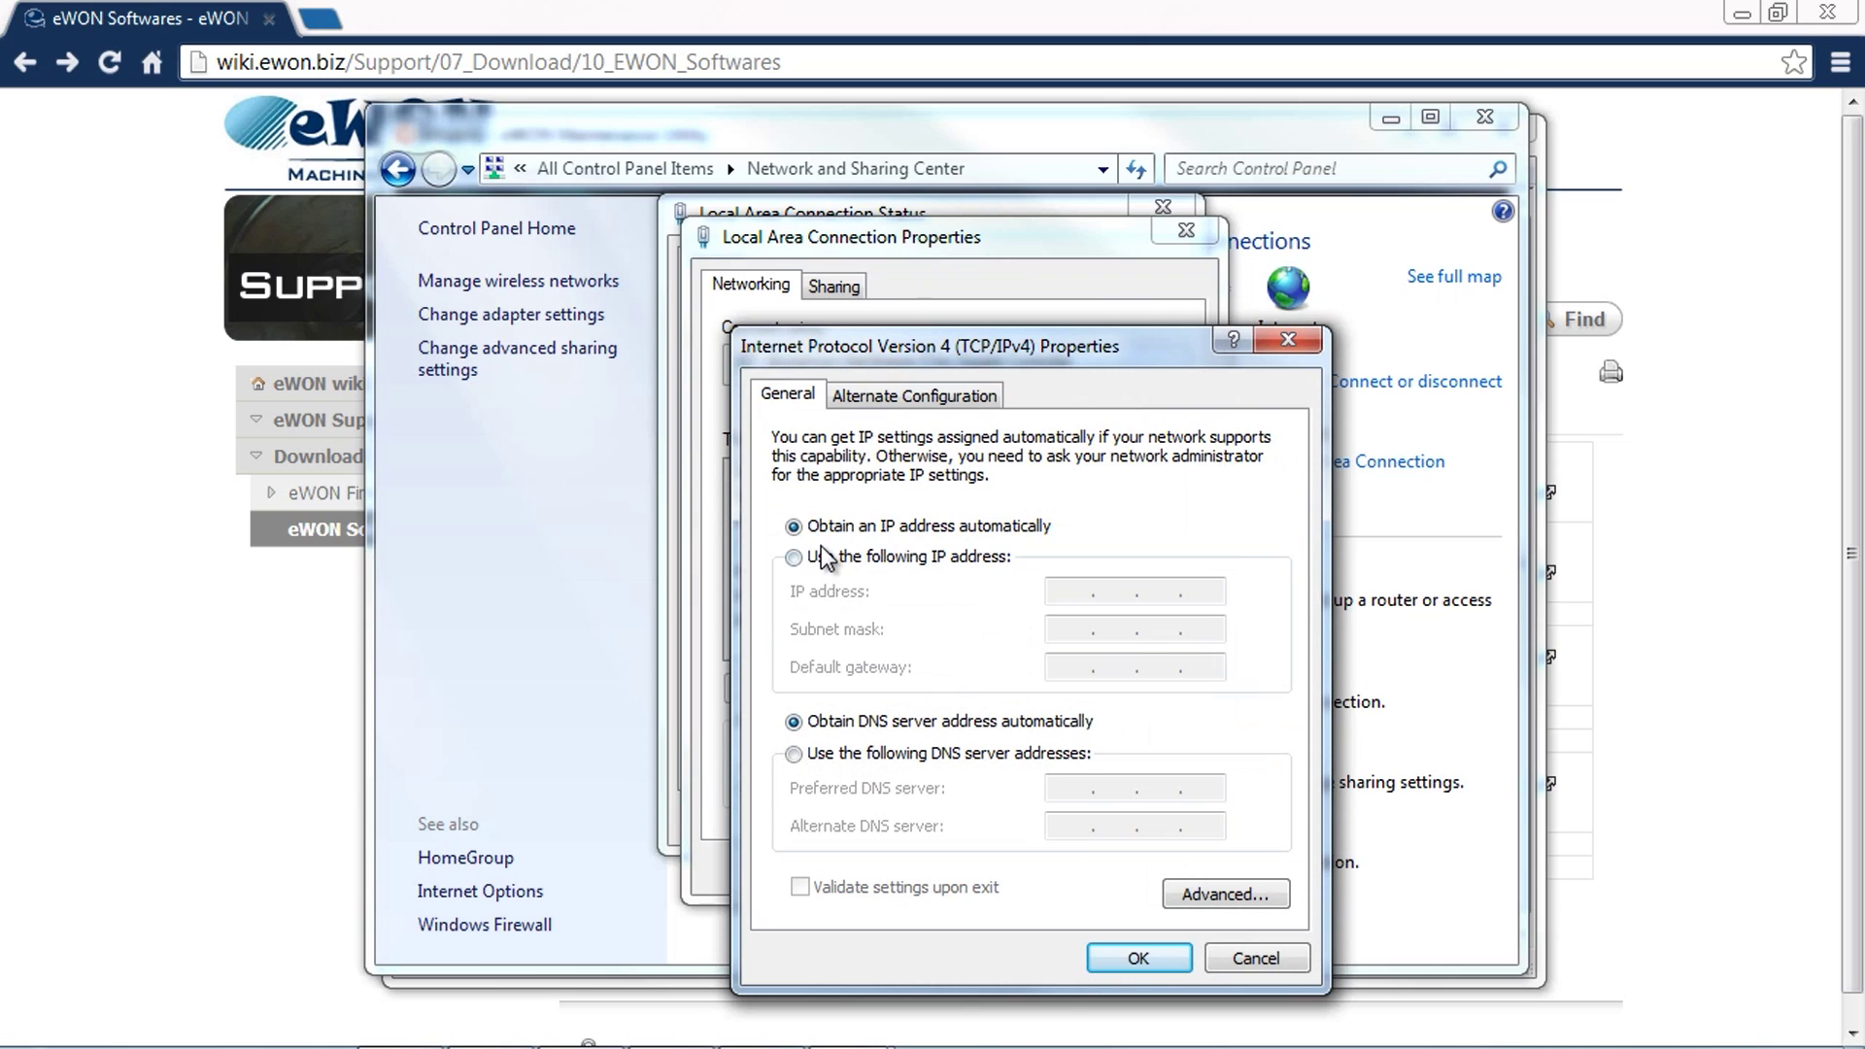
Assign the computer the static IP address 10.0.0.100 with subnet mask 255.255.255.0, then apply and close the network settings
left_click(824, 559)
left_click(1083, 595)
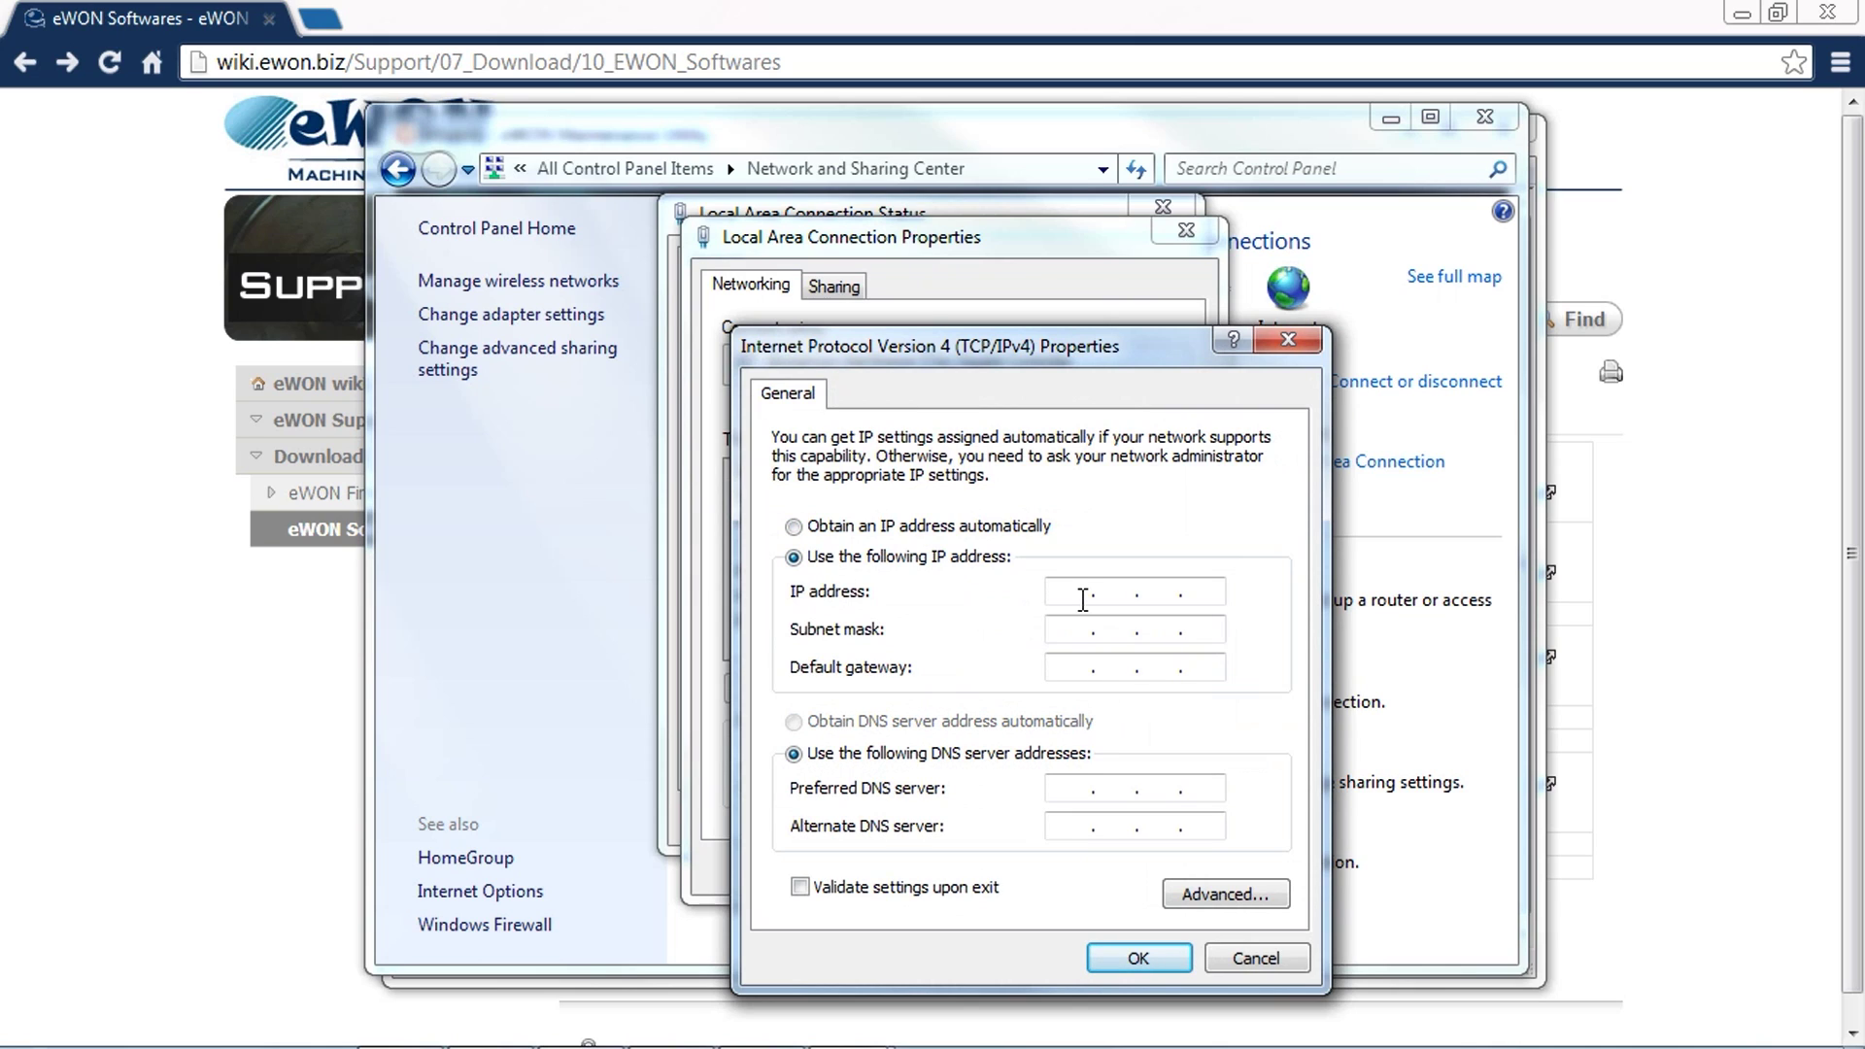
type("10")
type(".0.")
type("0.")
type("100")
type("2")
type("55 . ")
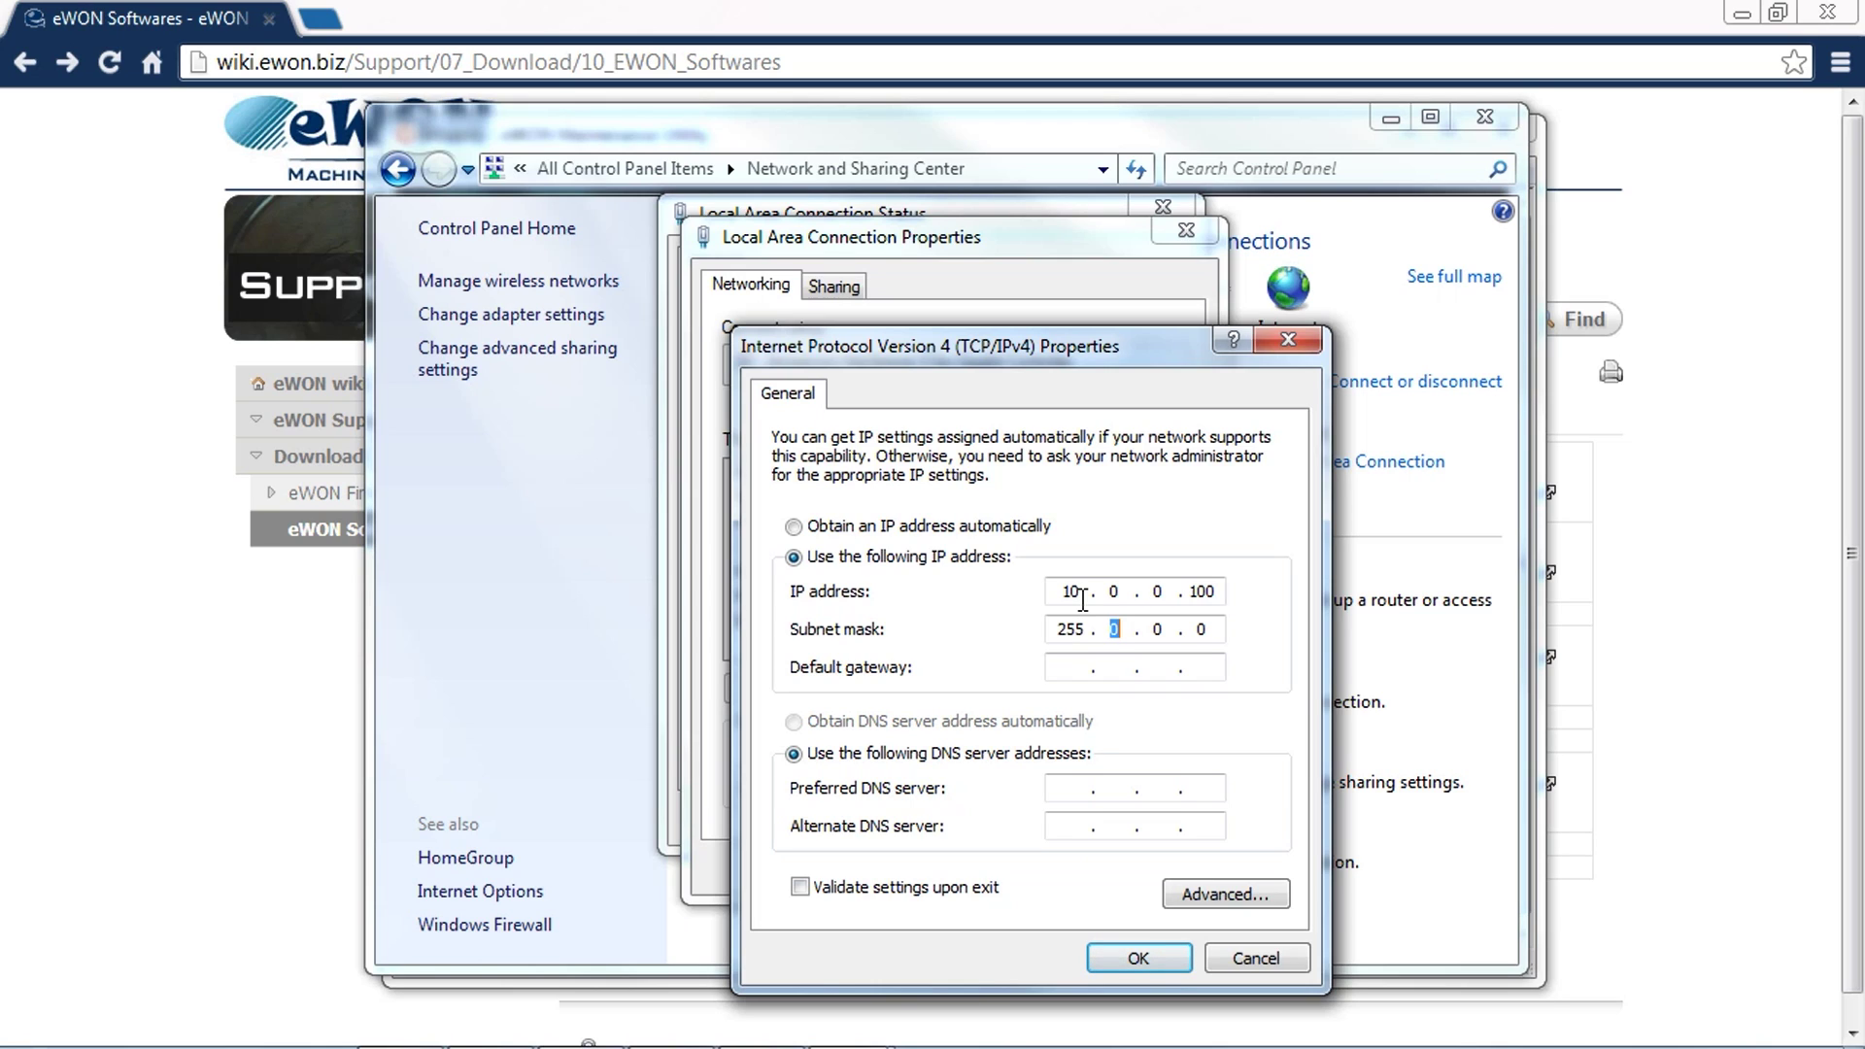
type("255 . 255")
left_click(1160, 966)
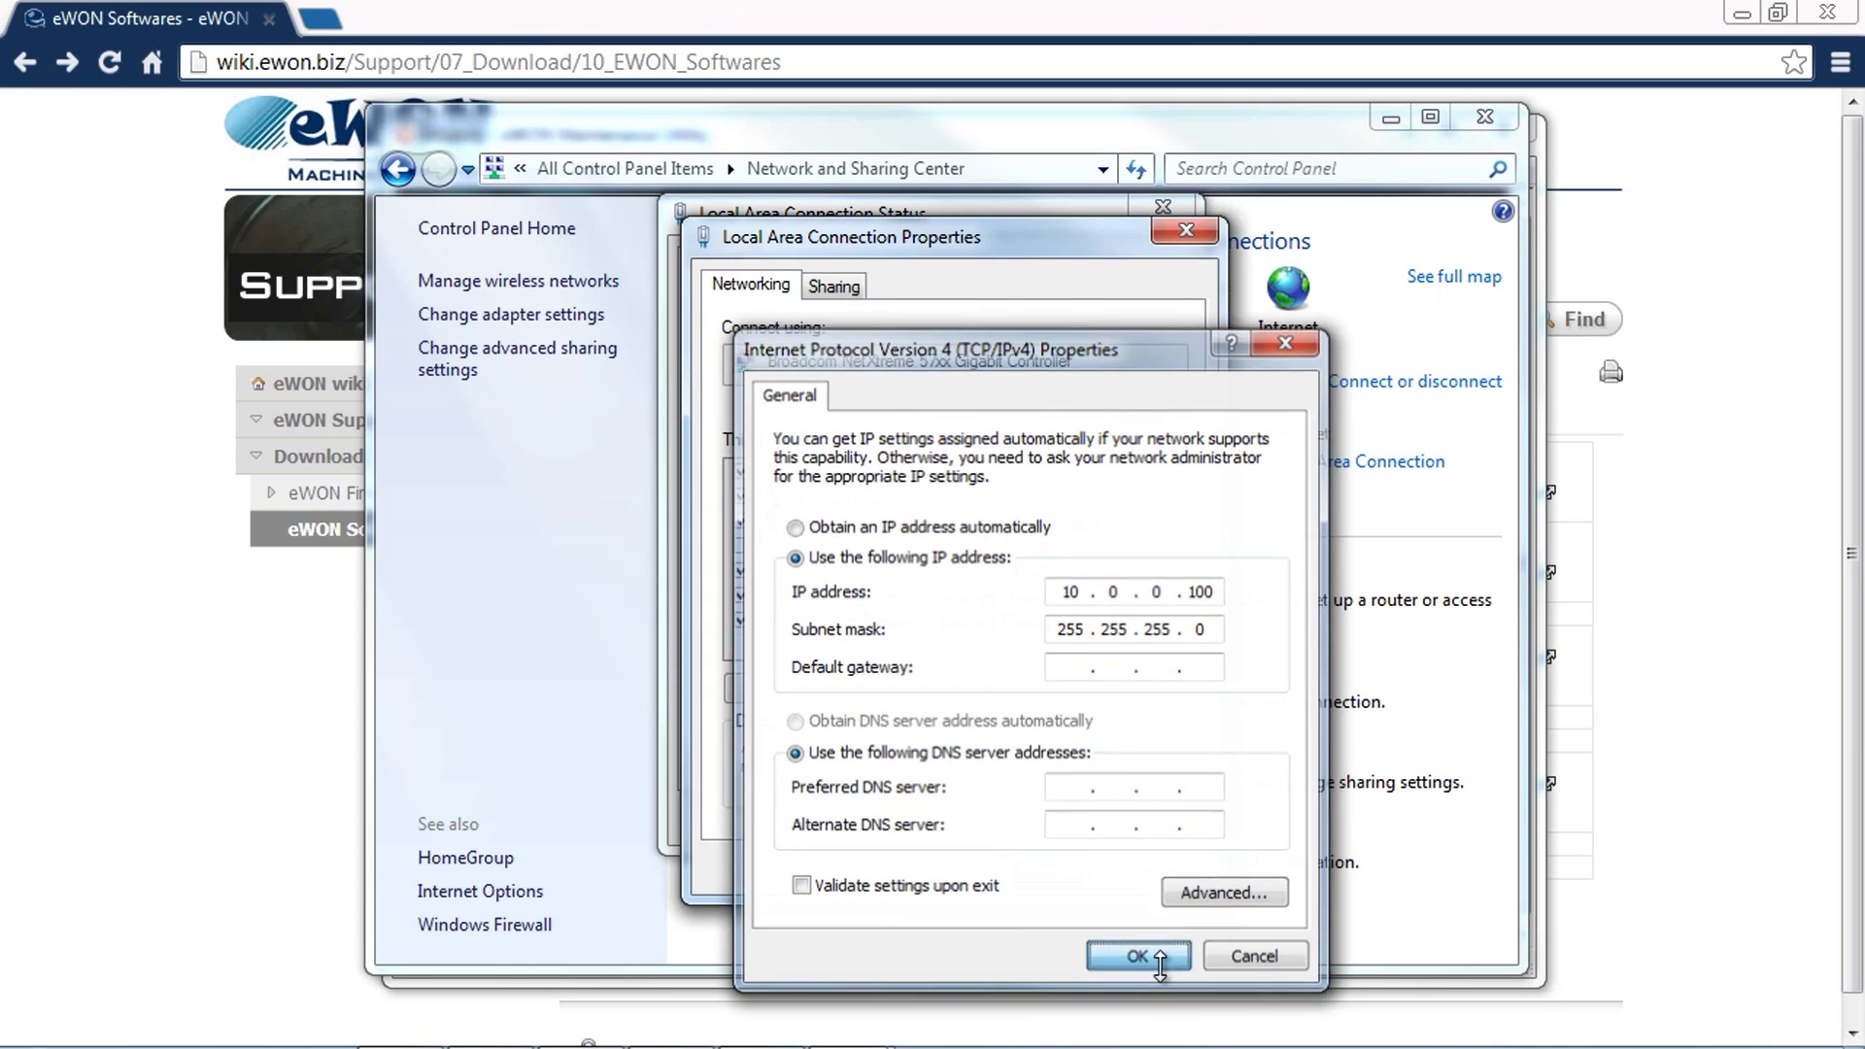
left_click(1049, 866)
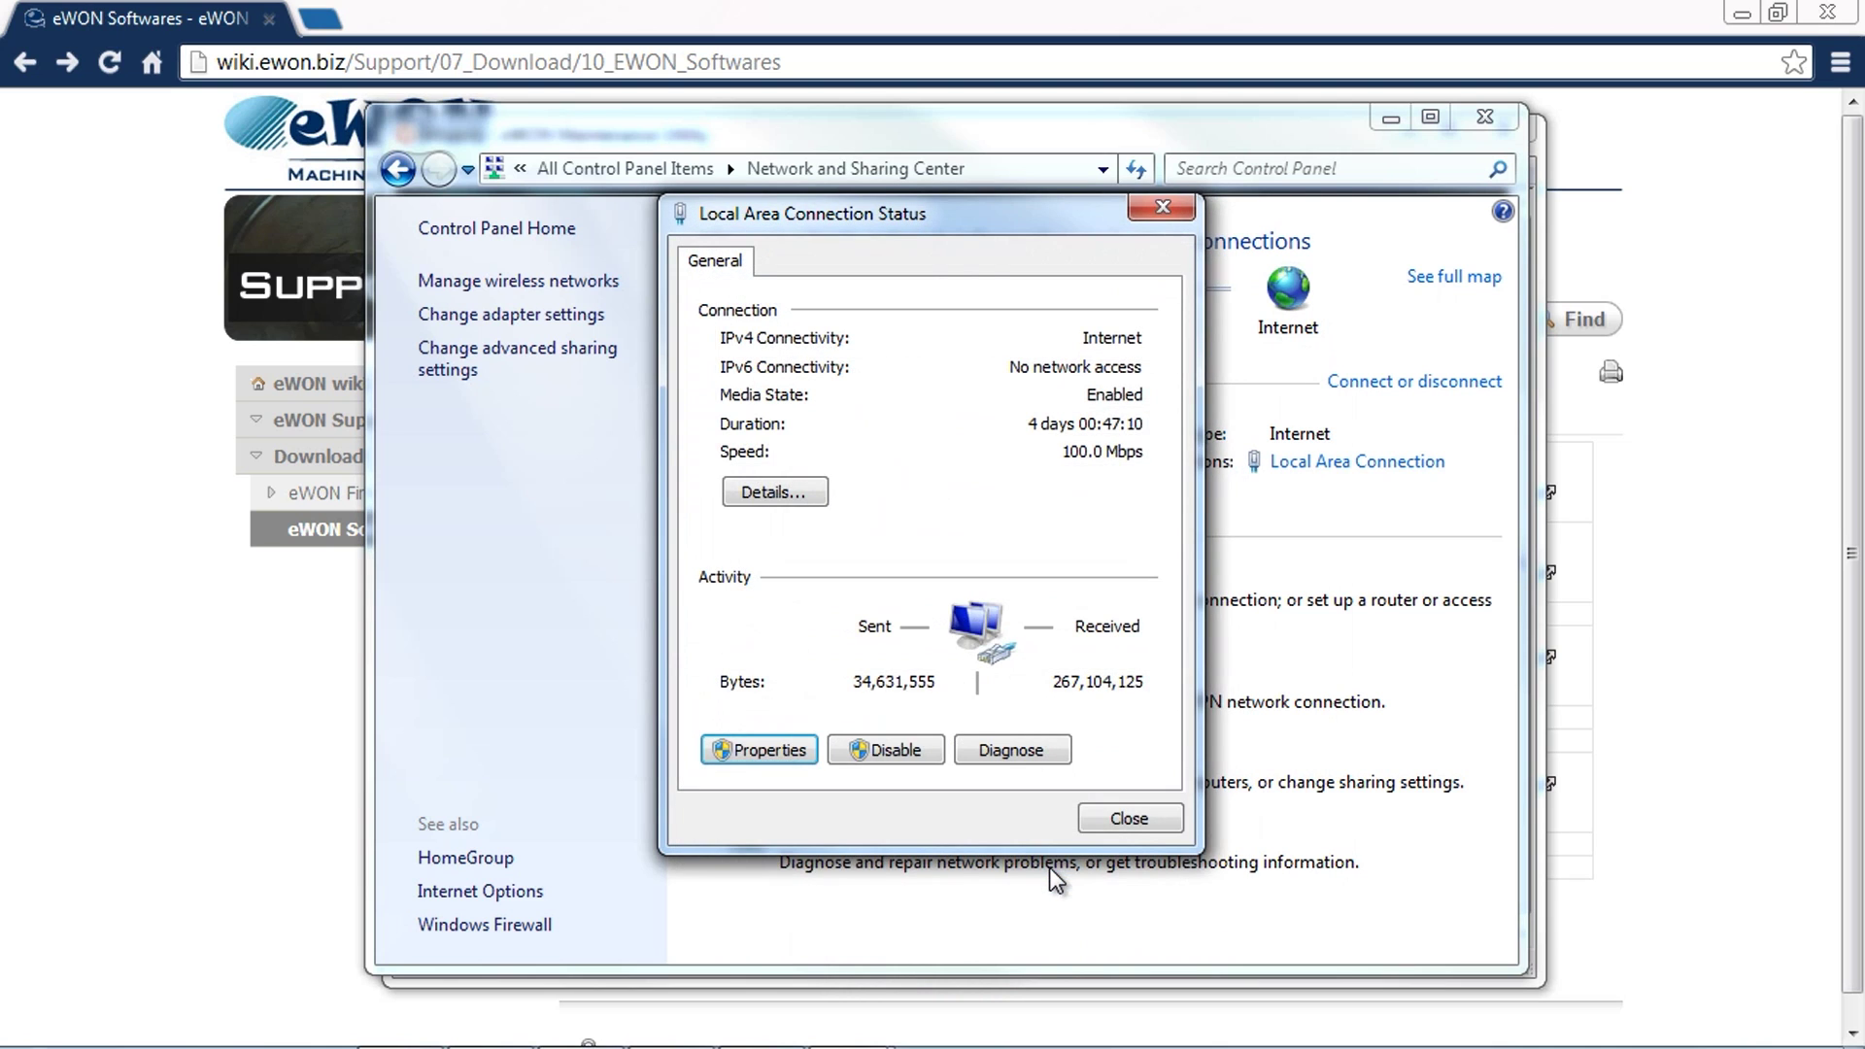
left_click(1119, 819)
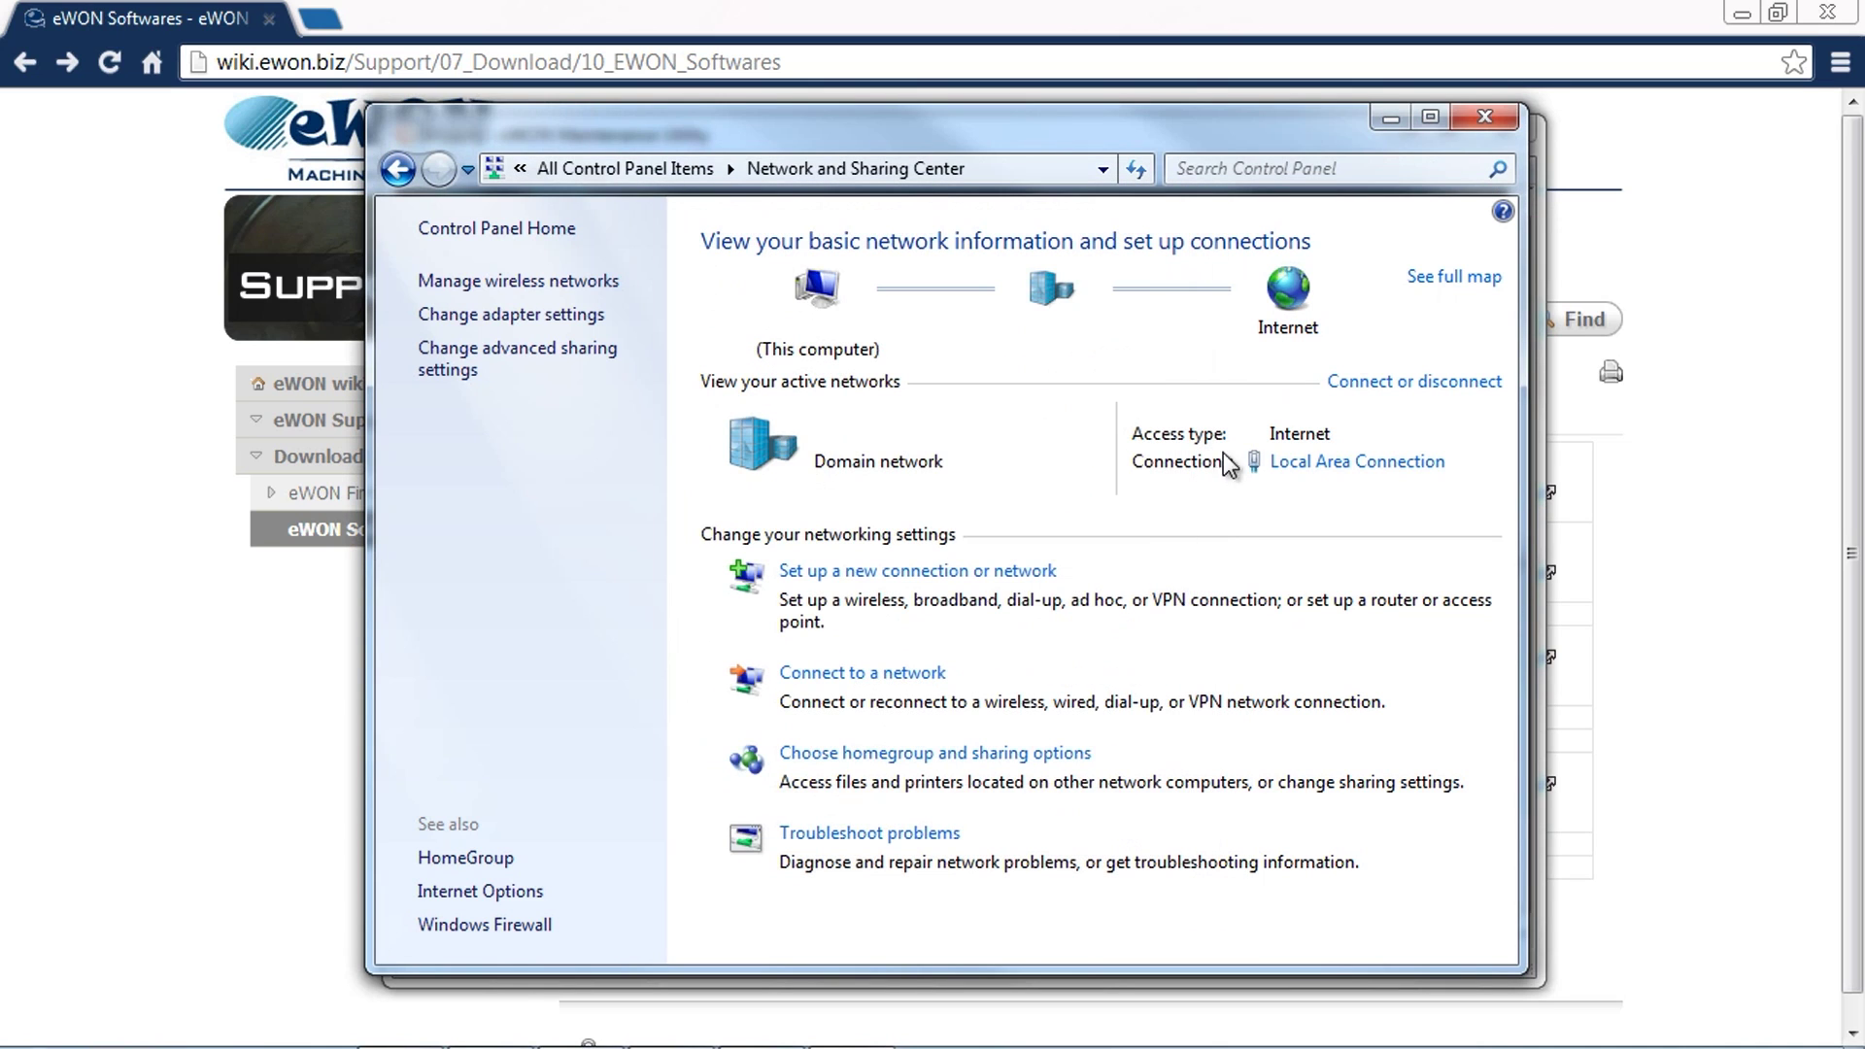
left_click(1478, 121)
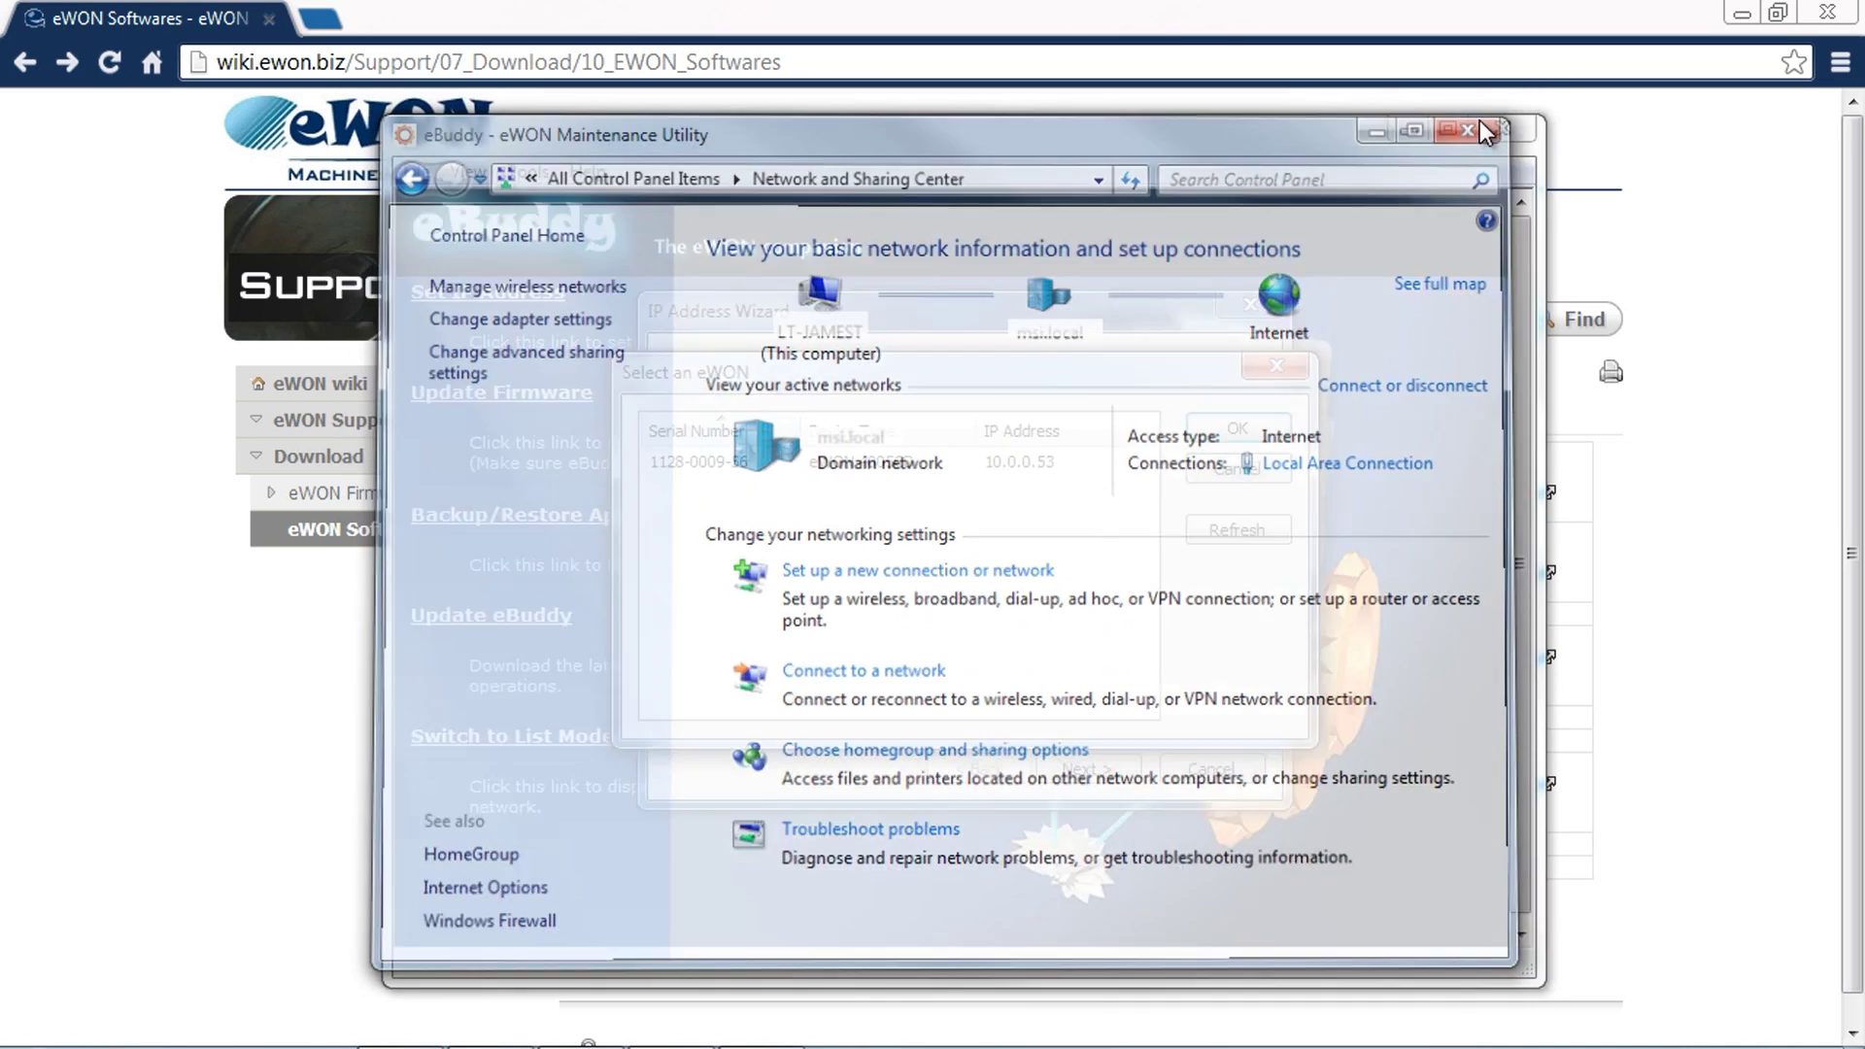
Choose the eWON 4005CD as the device to configure and continue with the login fields left blank
left_click(1014, 461)
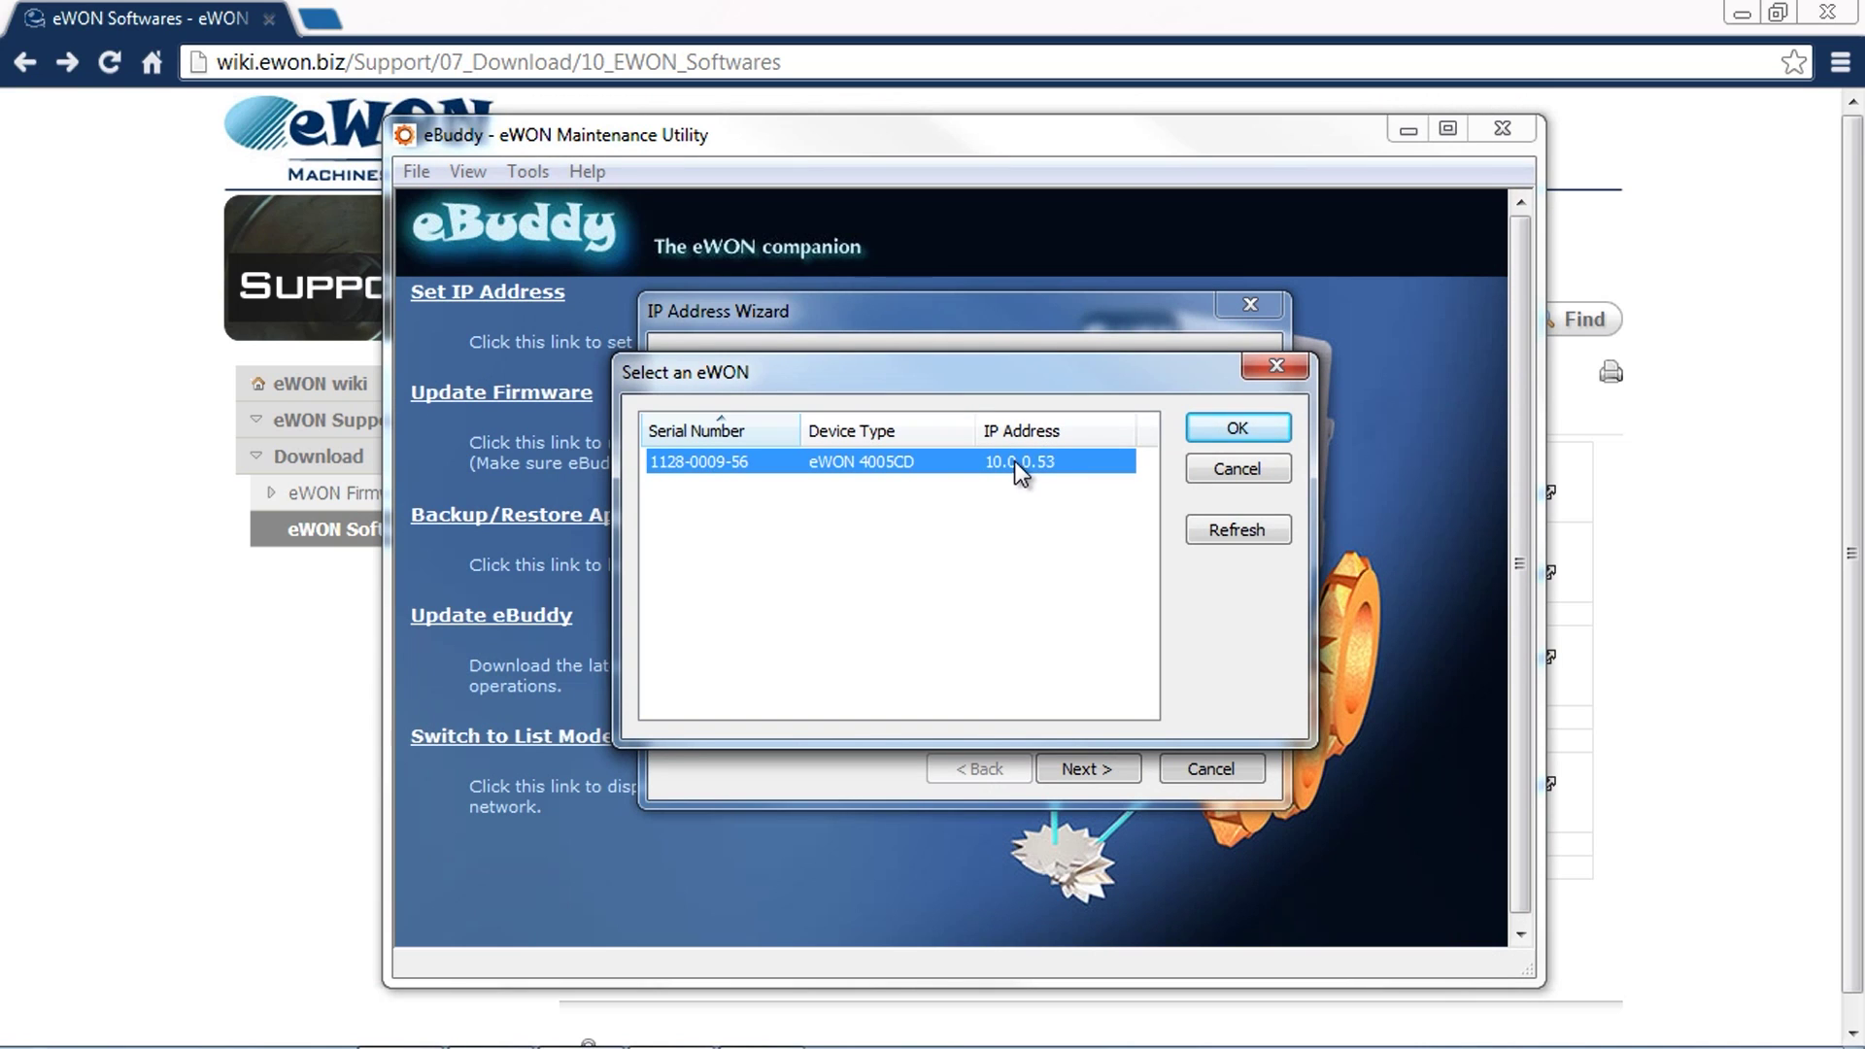
left_click(1230, 428)
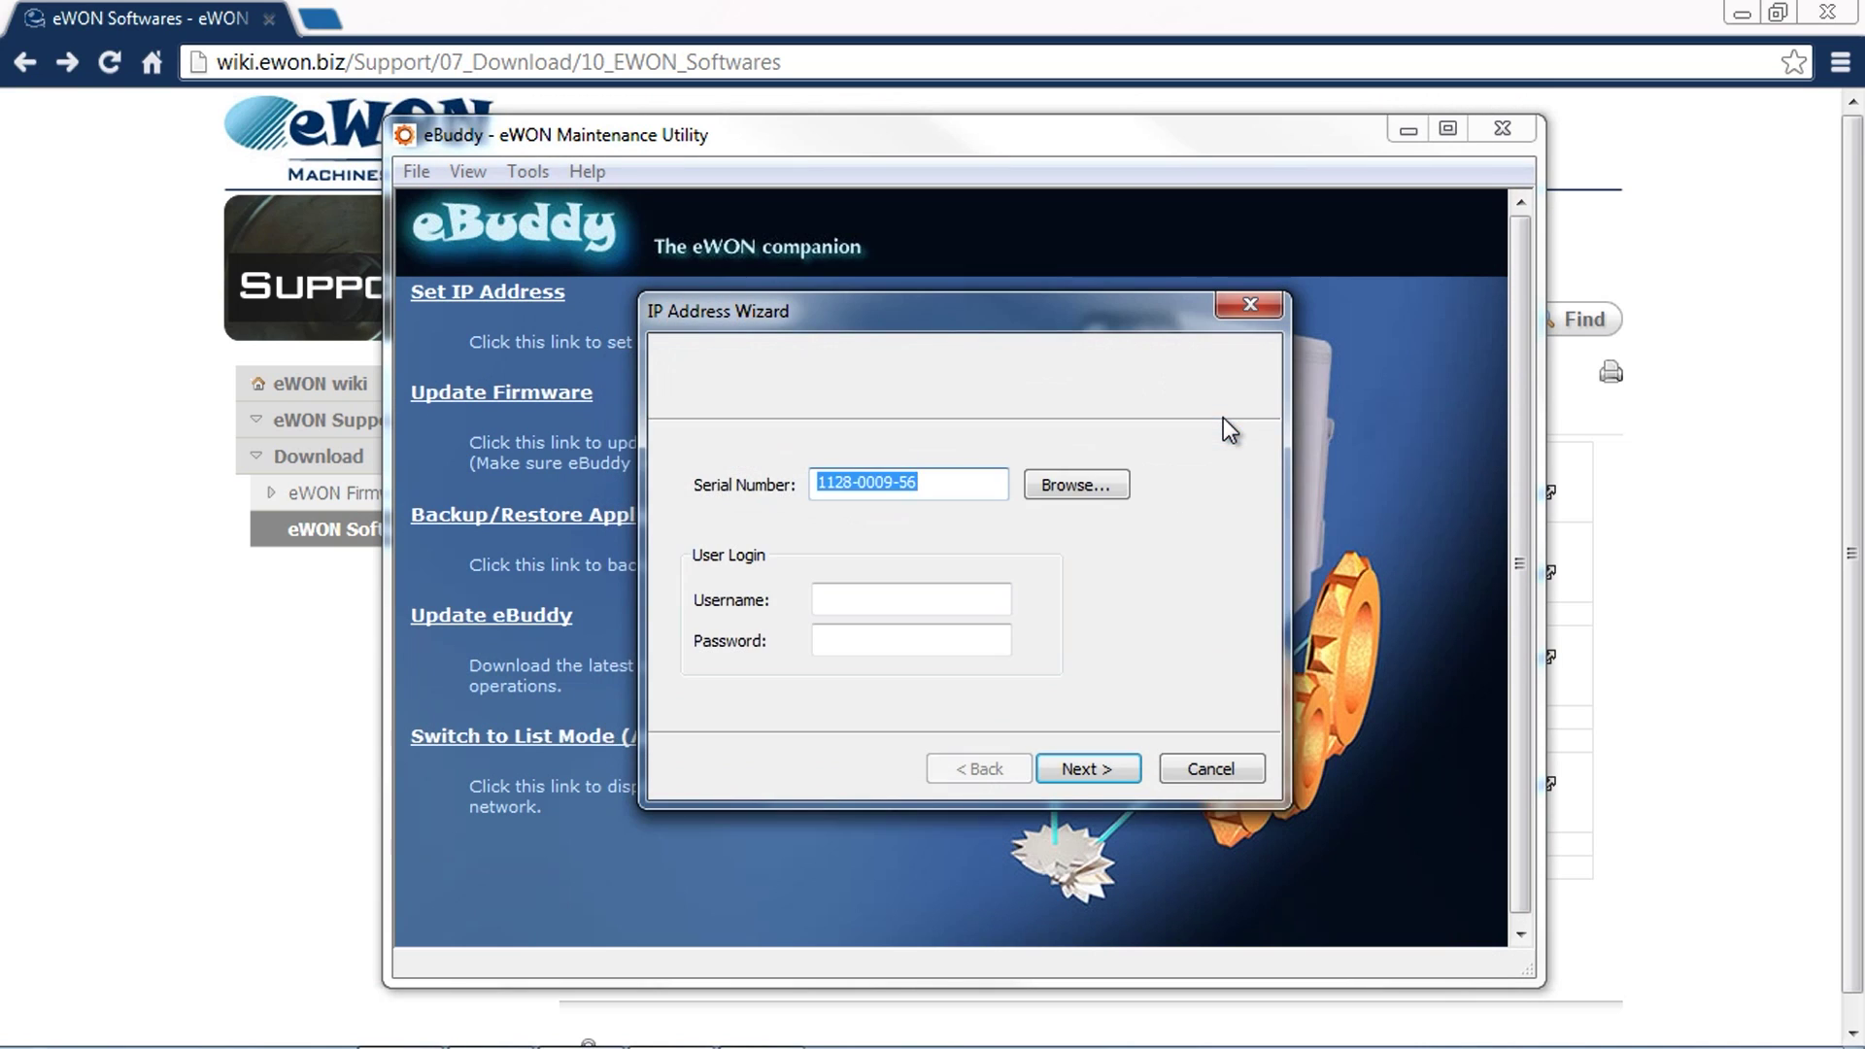
left_click(1107, 750)
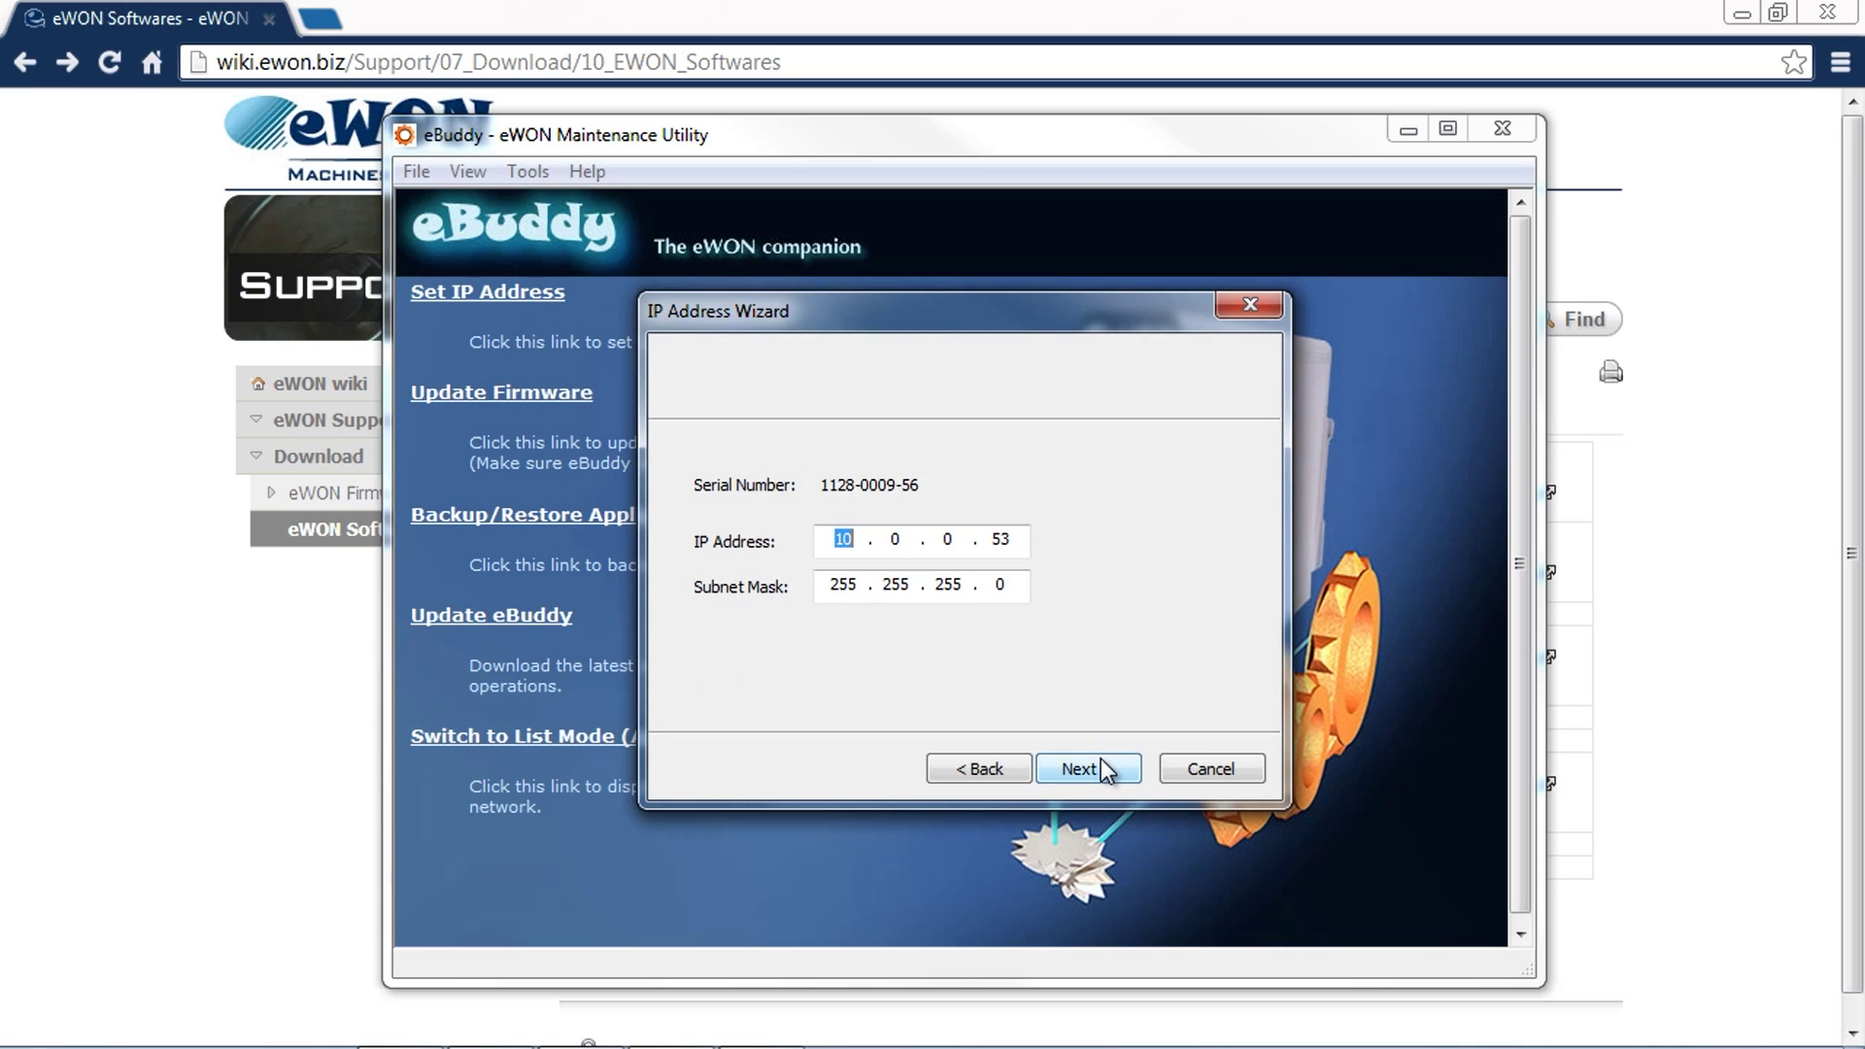
Change the eWON's IP address to 10.0.0.1, send the update and finish the wizard
double_click(998, 538)
type("1")
left_click(1087, 766)
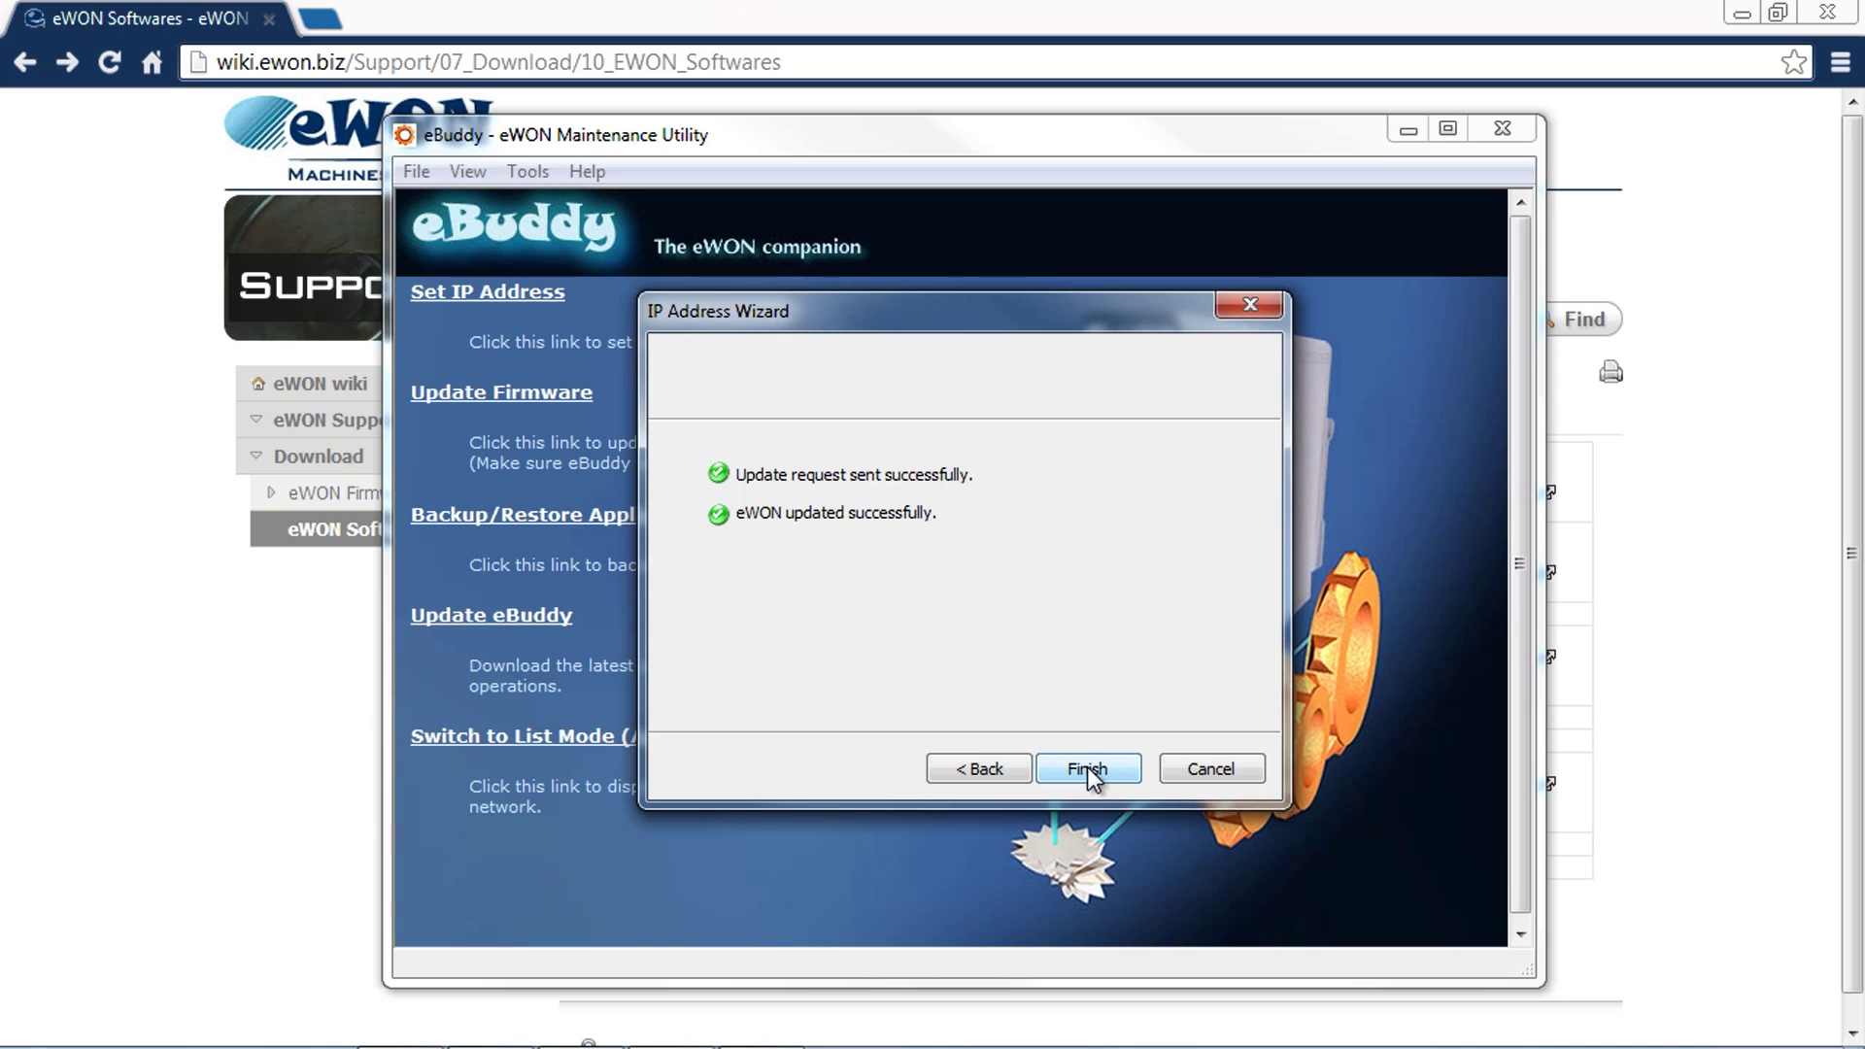
left_click(1087, 767)
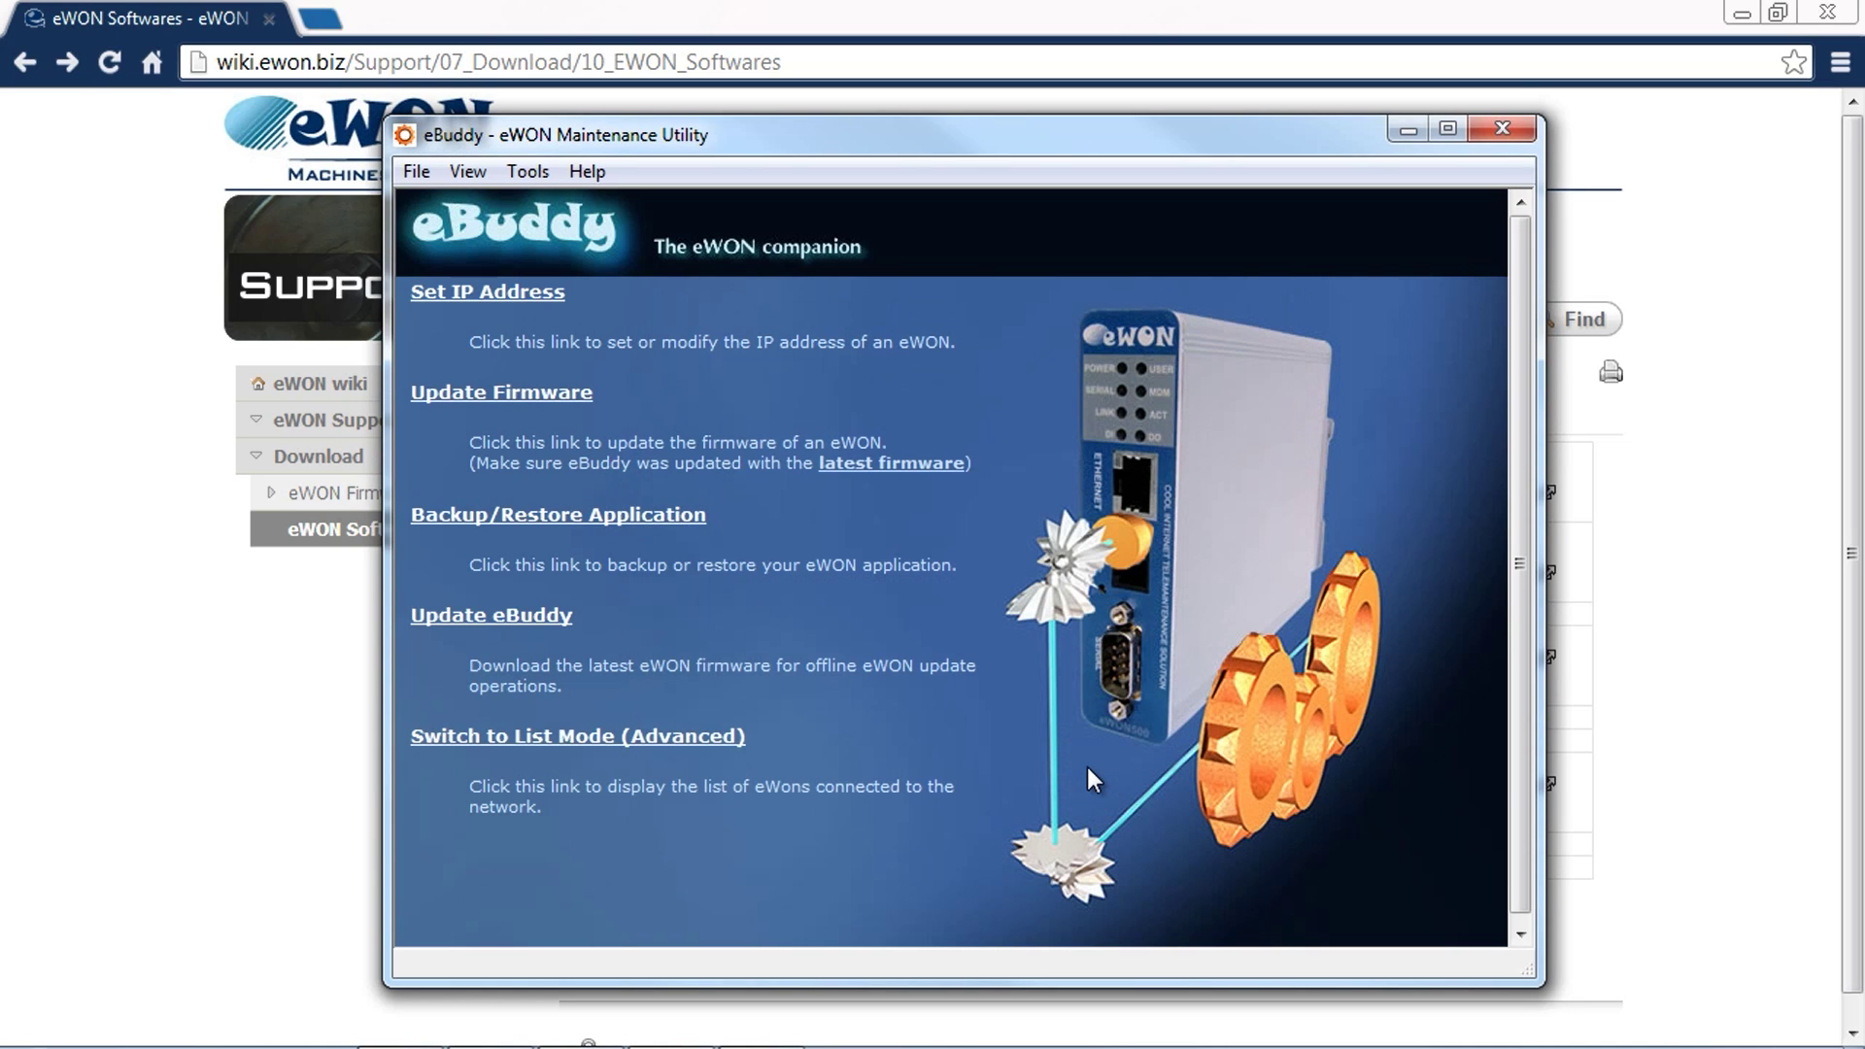
Switch to the browser, load the eWON web interface at 10.0.0.1 and open its configuration wizards
left_click(416, 60)
type("10.0.0")
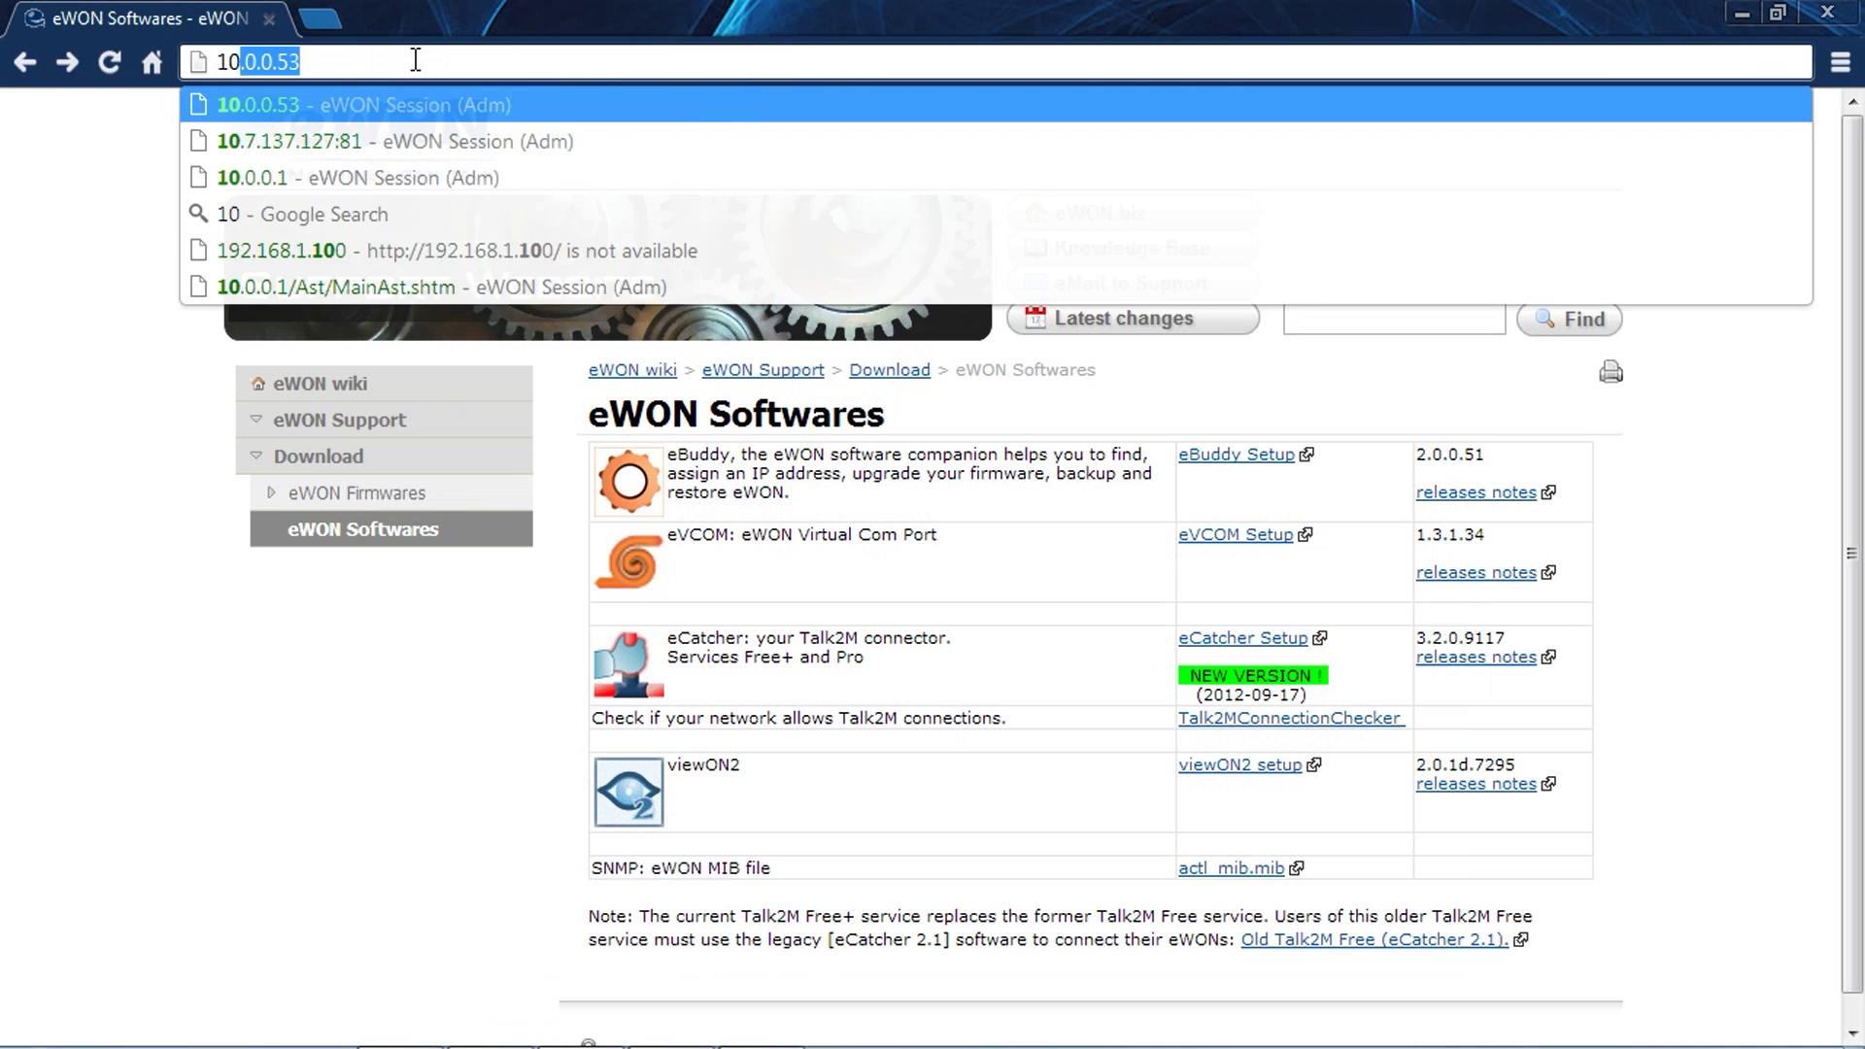
type(".1")
key("Return")
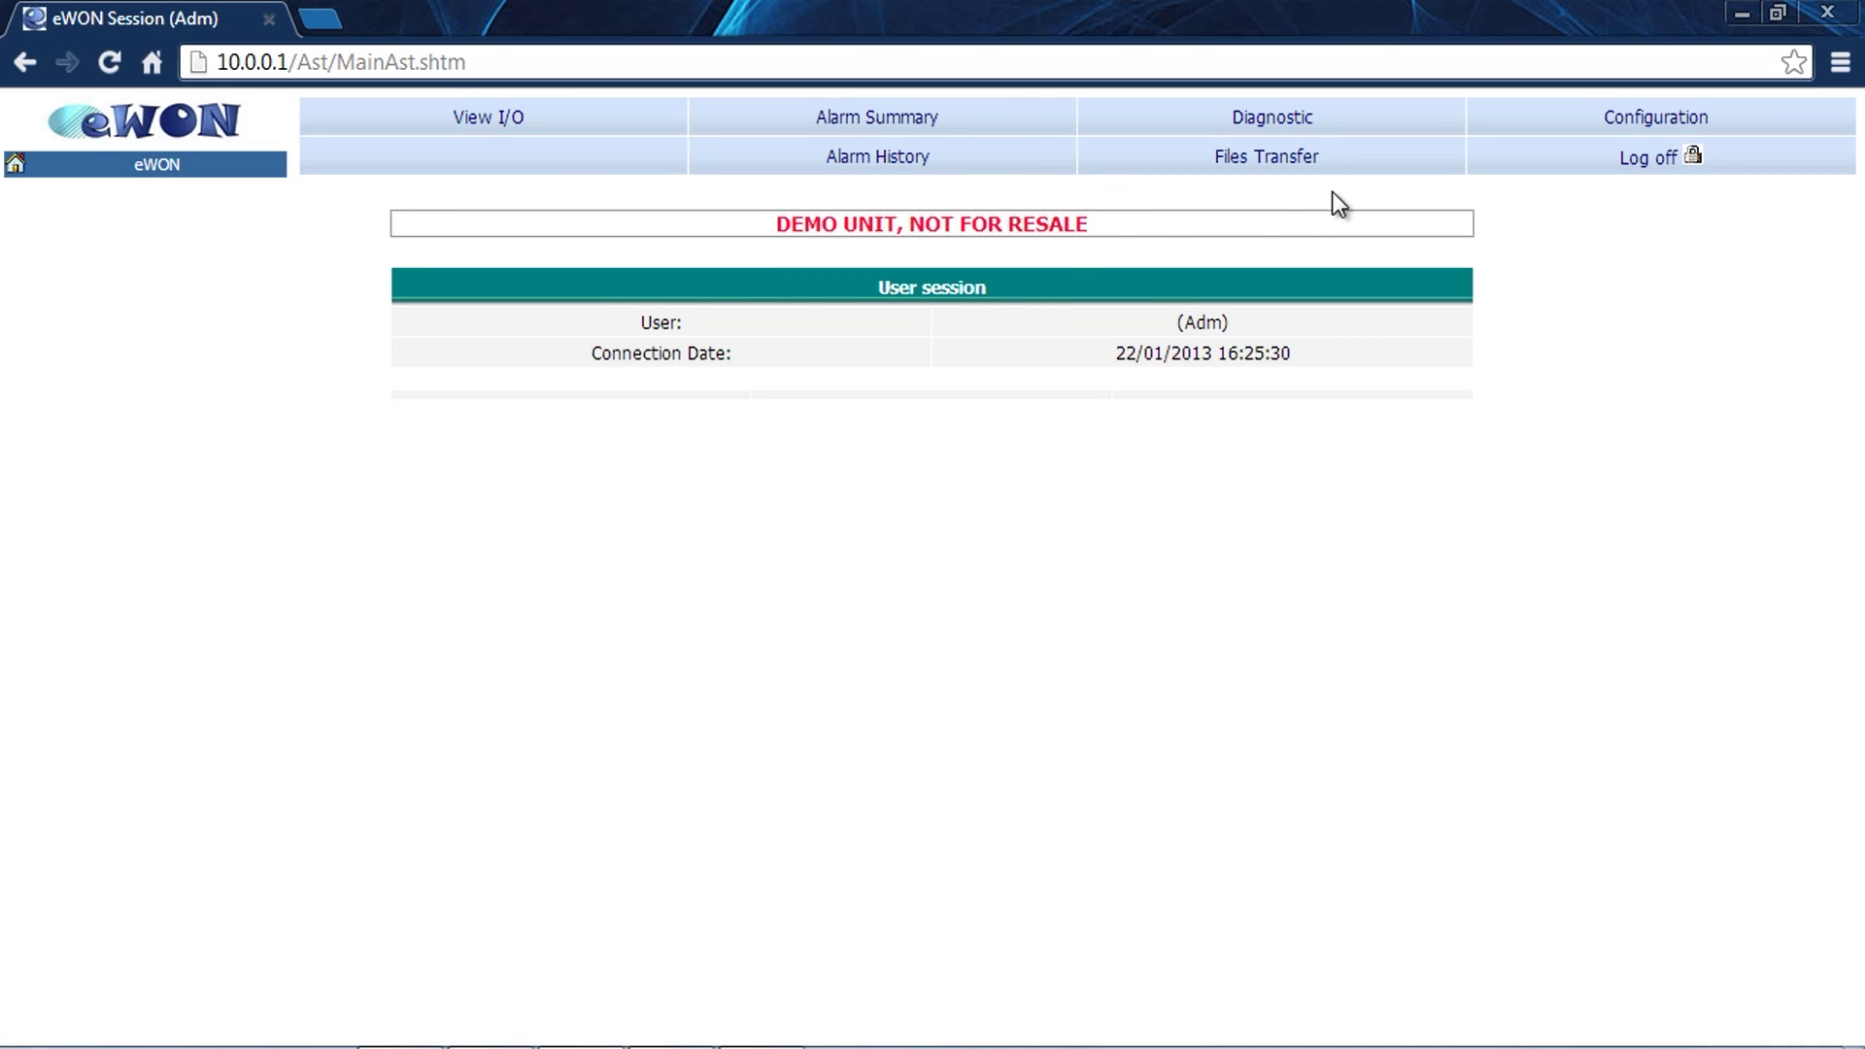
left_click(1649, 120)
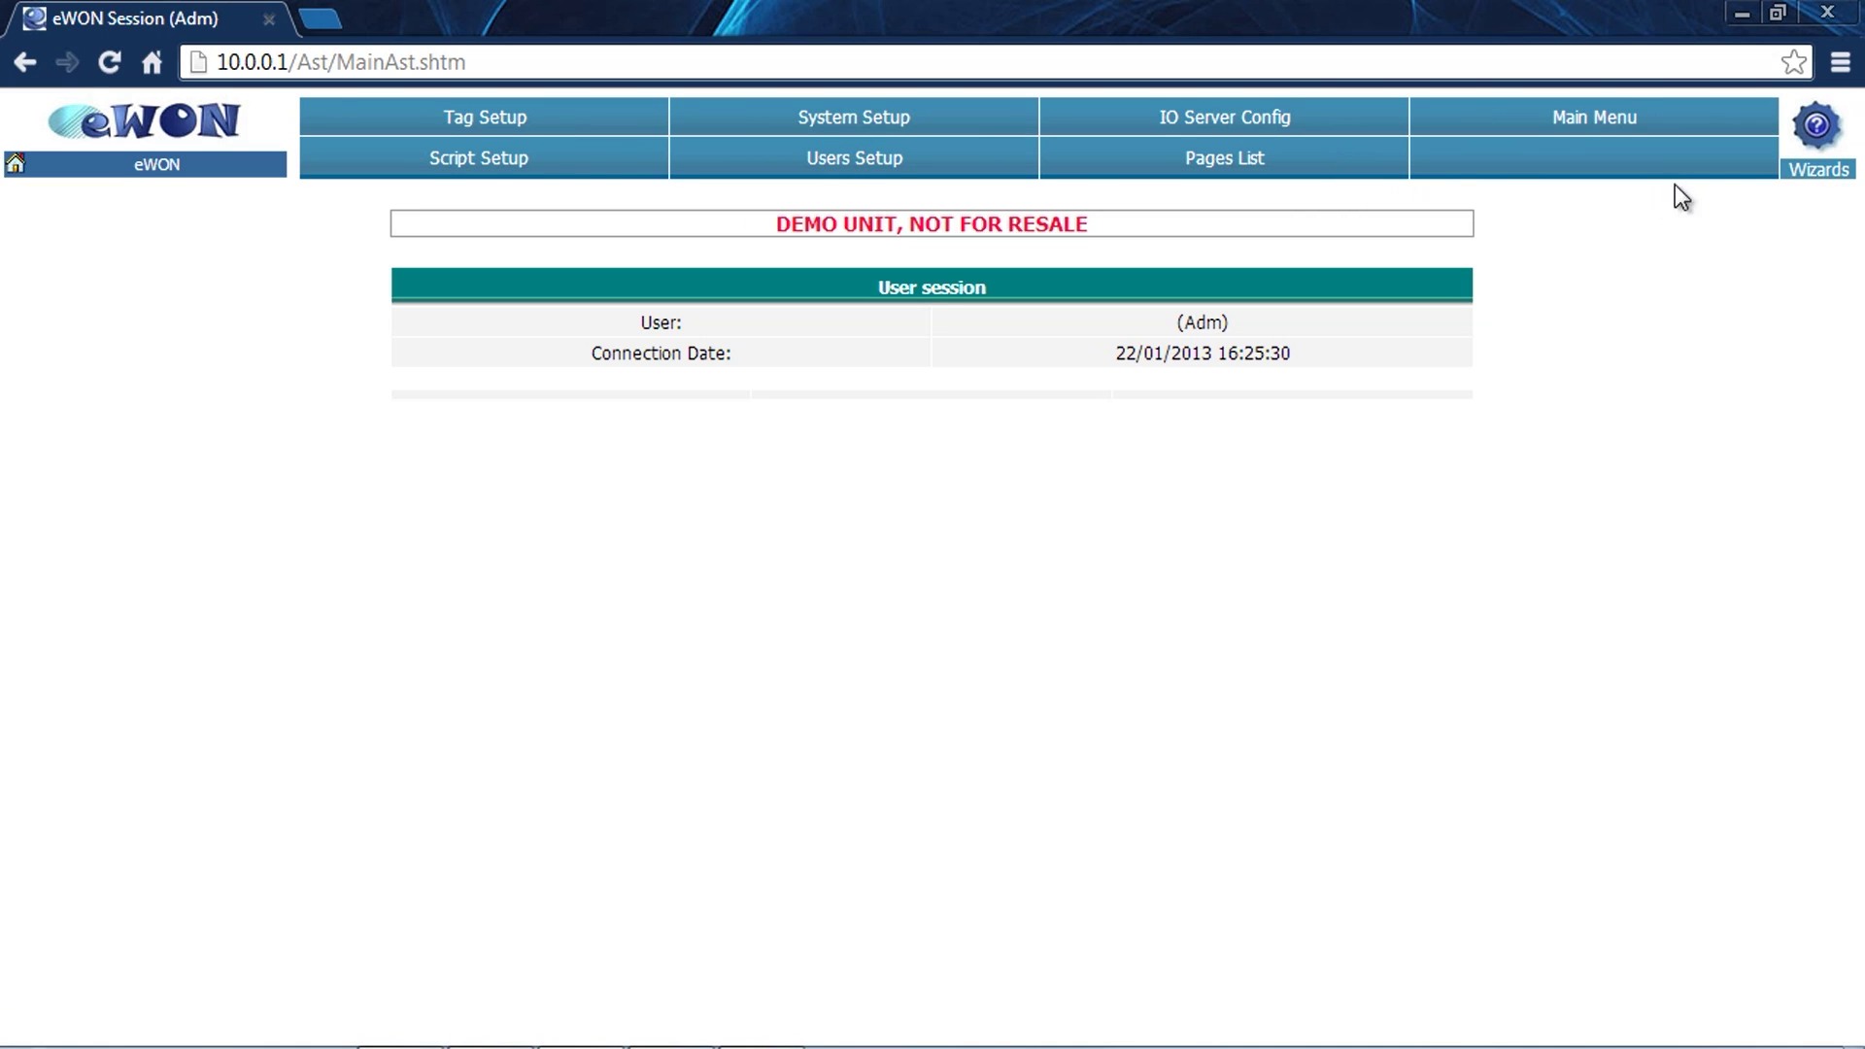
left_click(1812, 143)
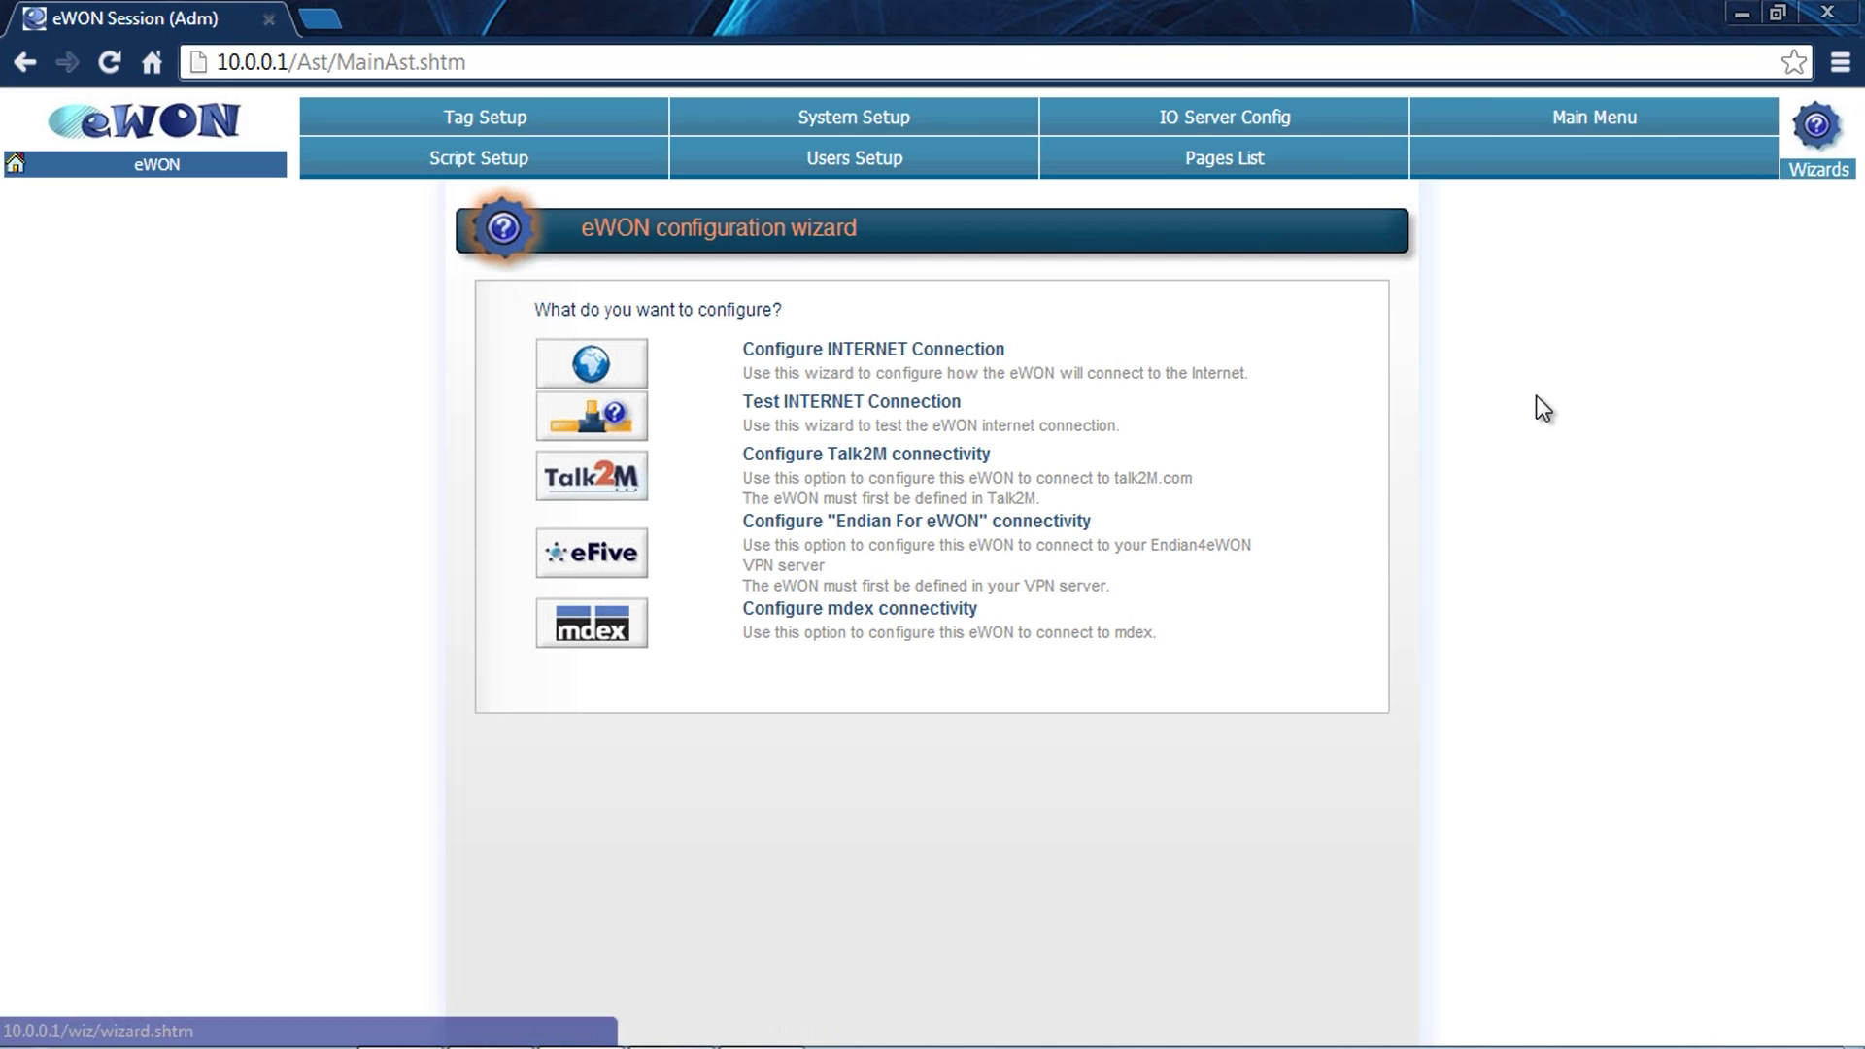
Start configuring the Internet connection with Ethernet WAN connection as the interface, enable Initialize configuration first, and continue
left_click(631, 361)
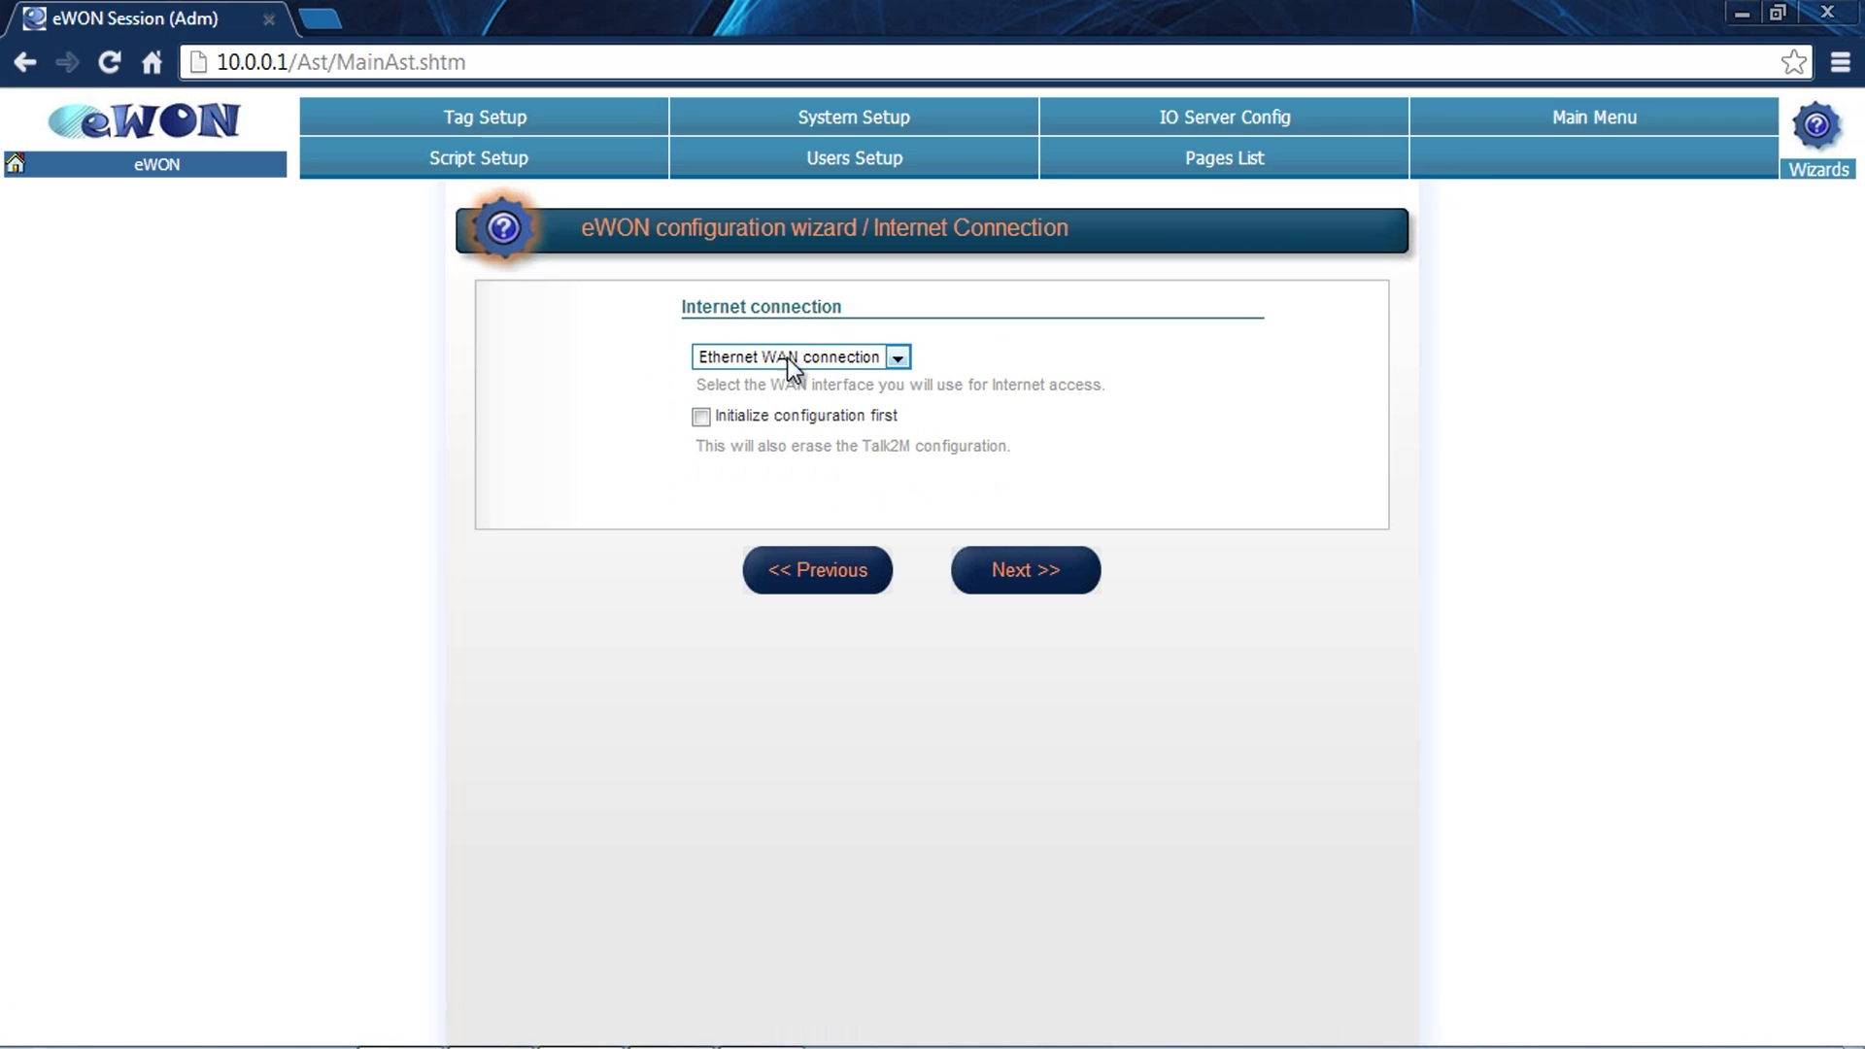
left_click(906, 358)
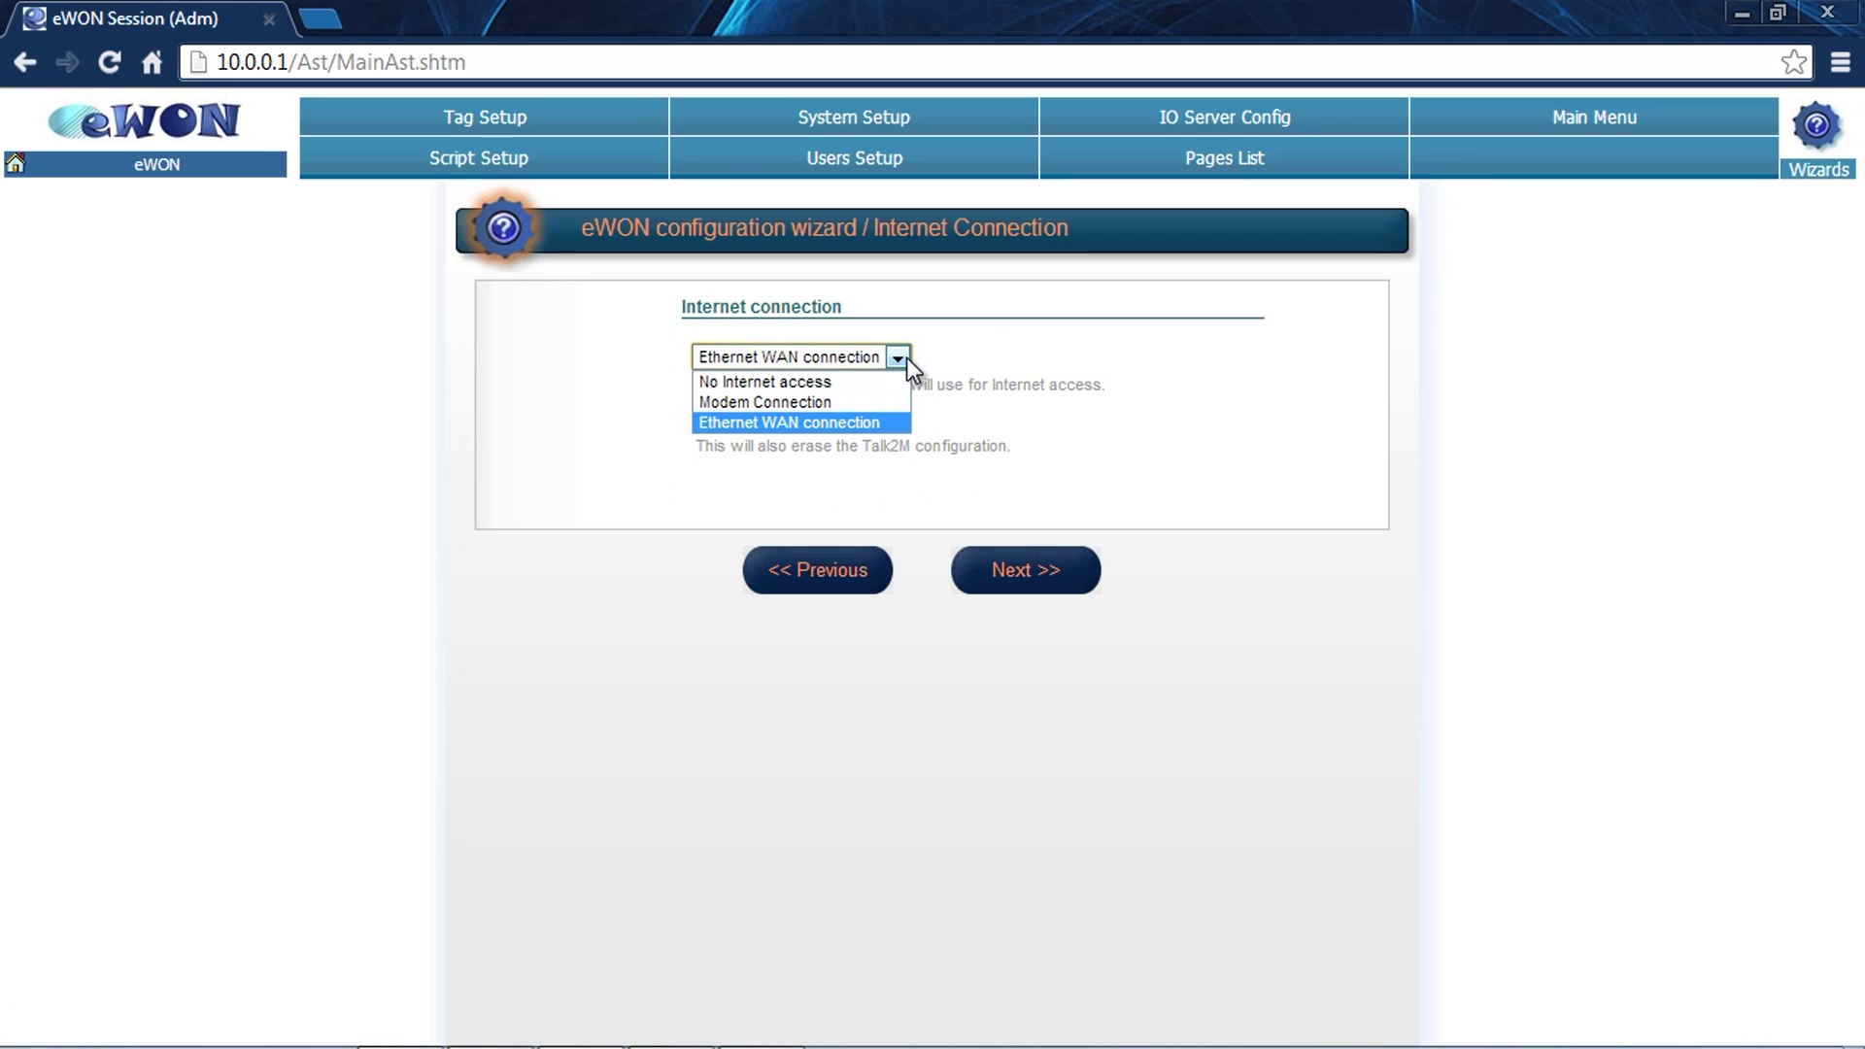
left_click(884, 420)
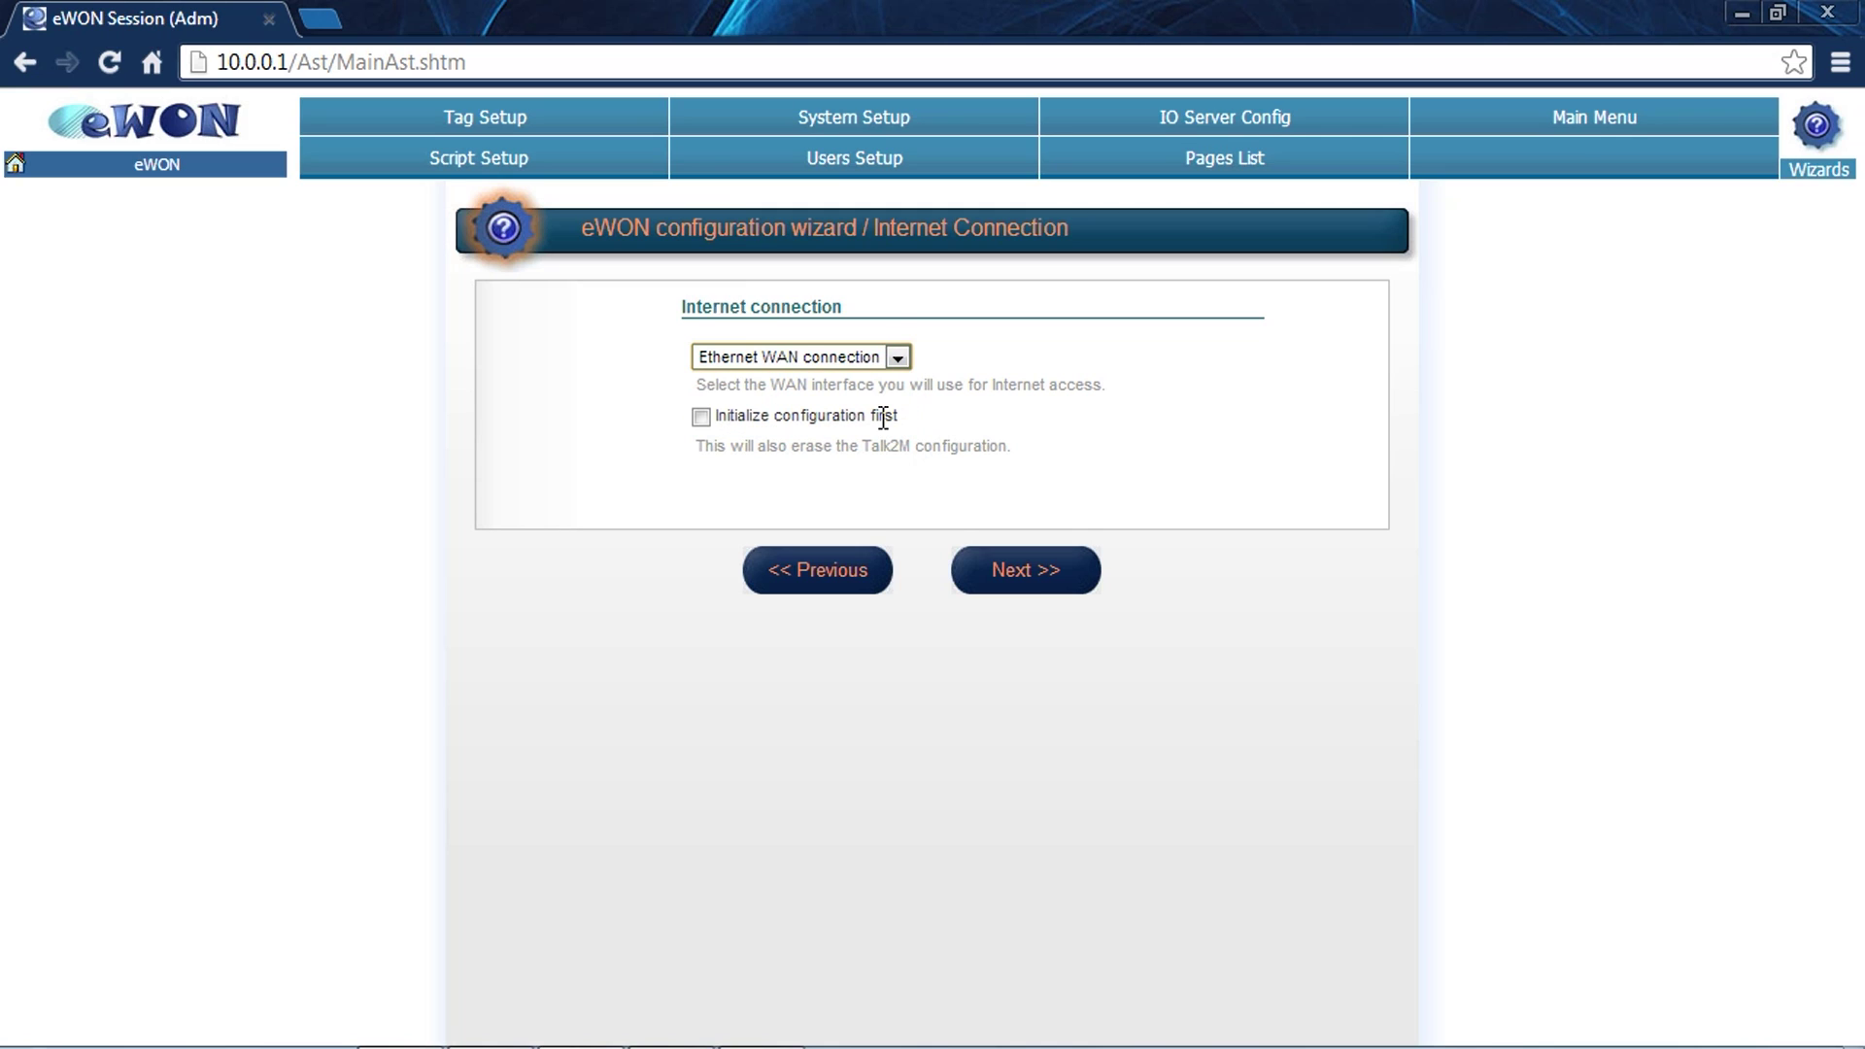
left_click(701, 416)
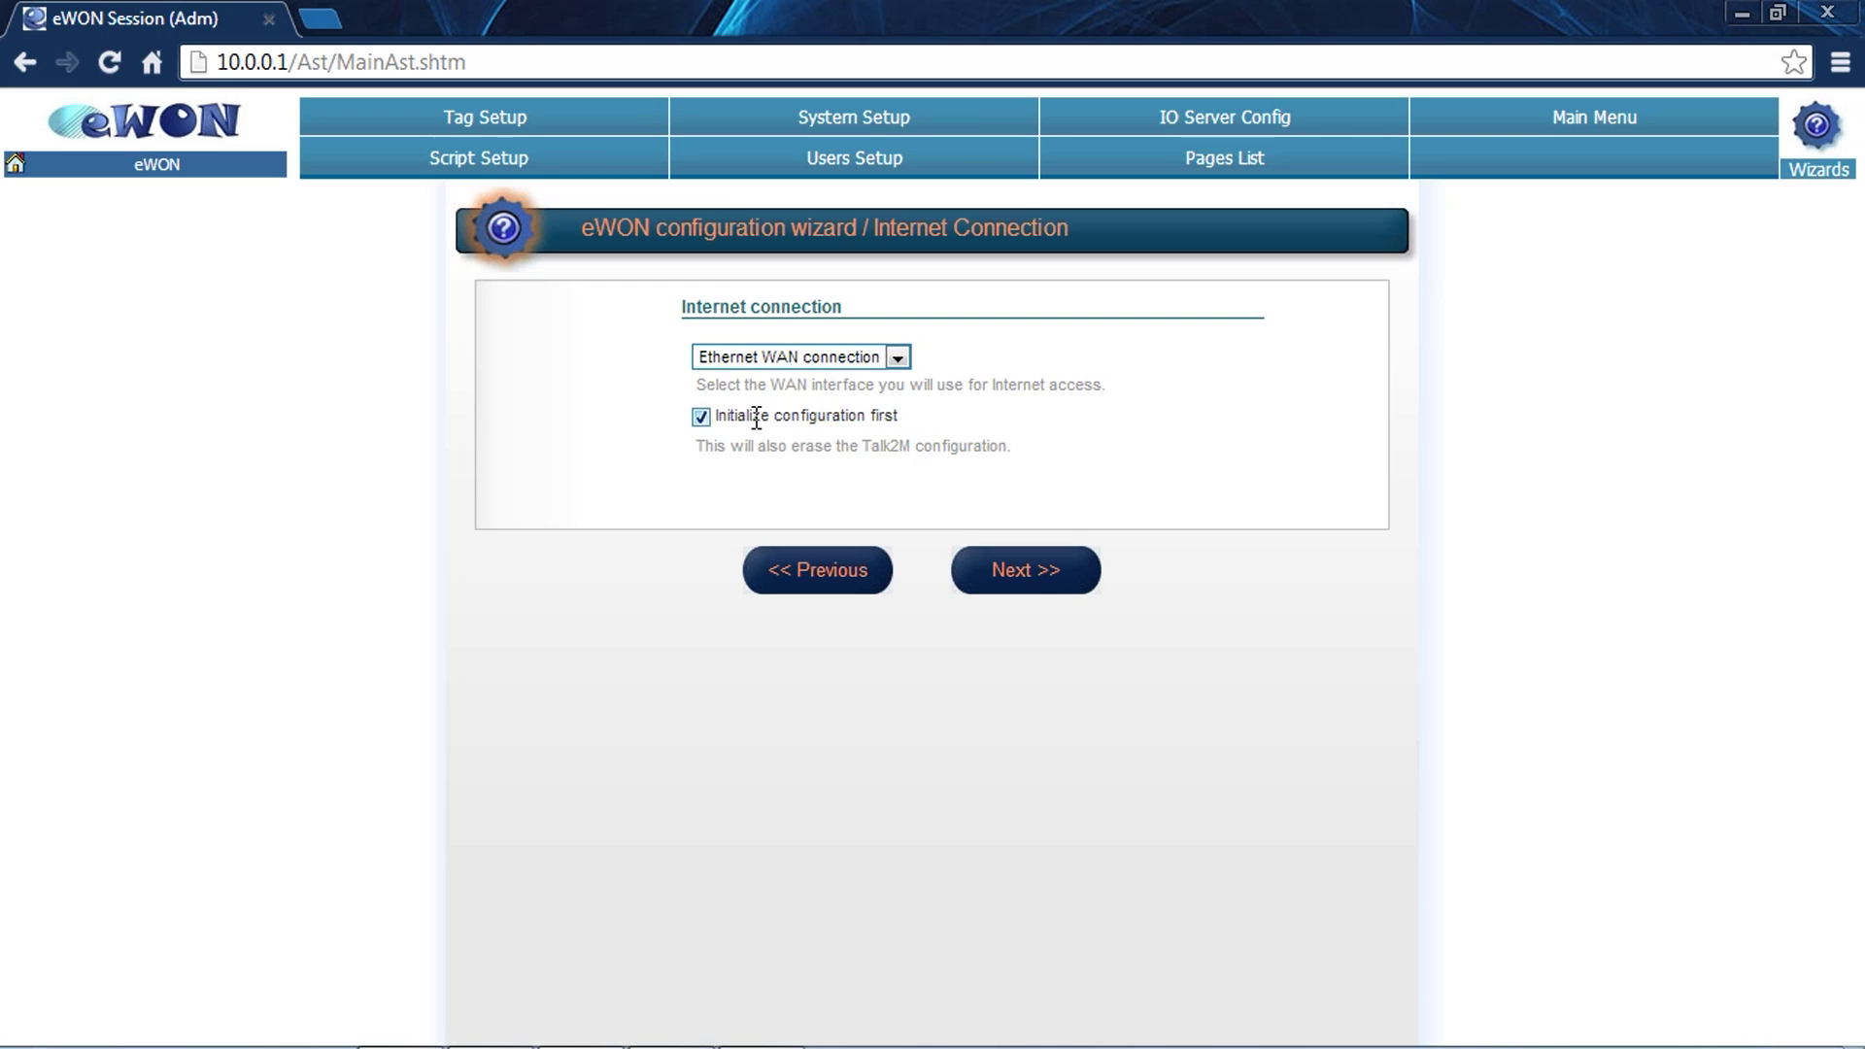
left_click(1033, 574)
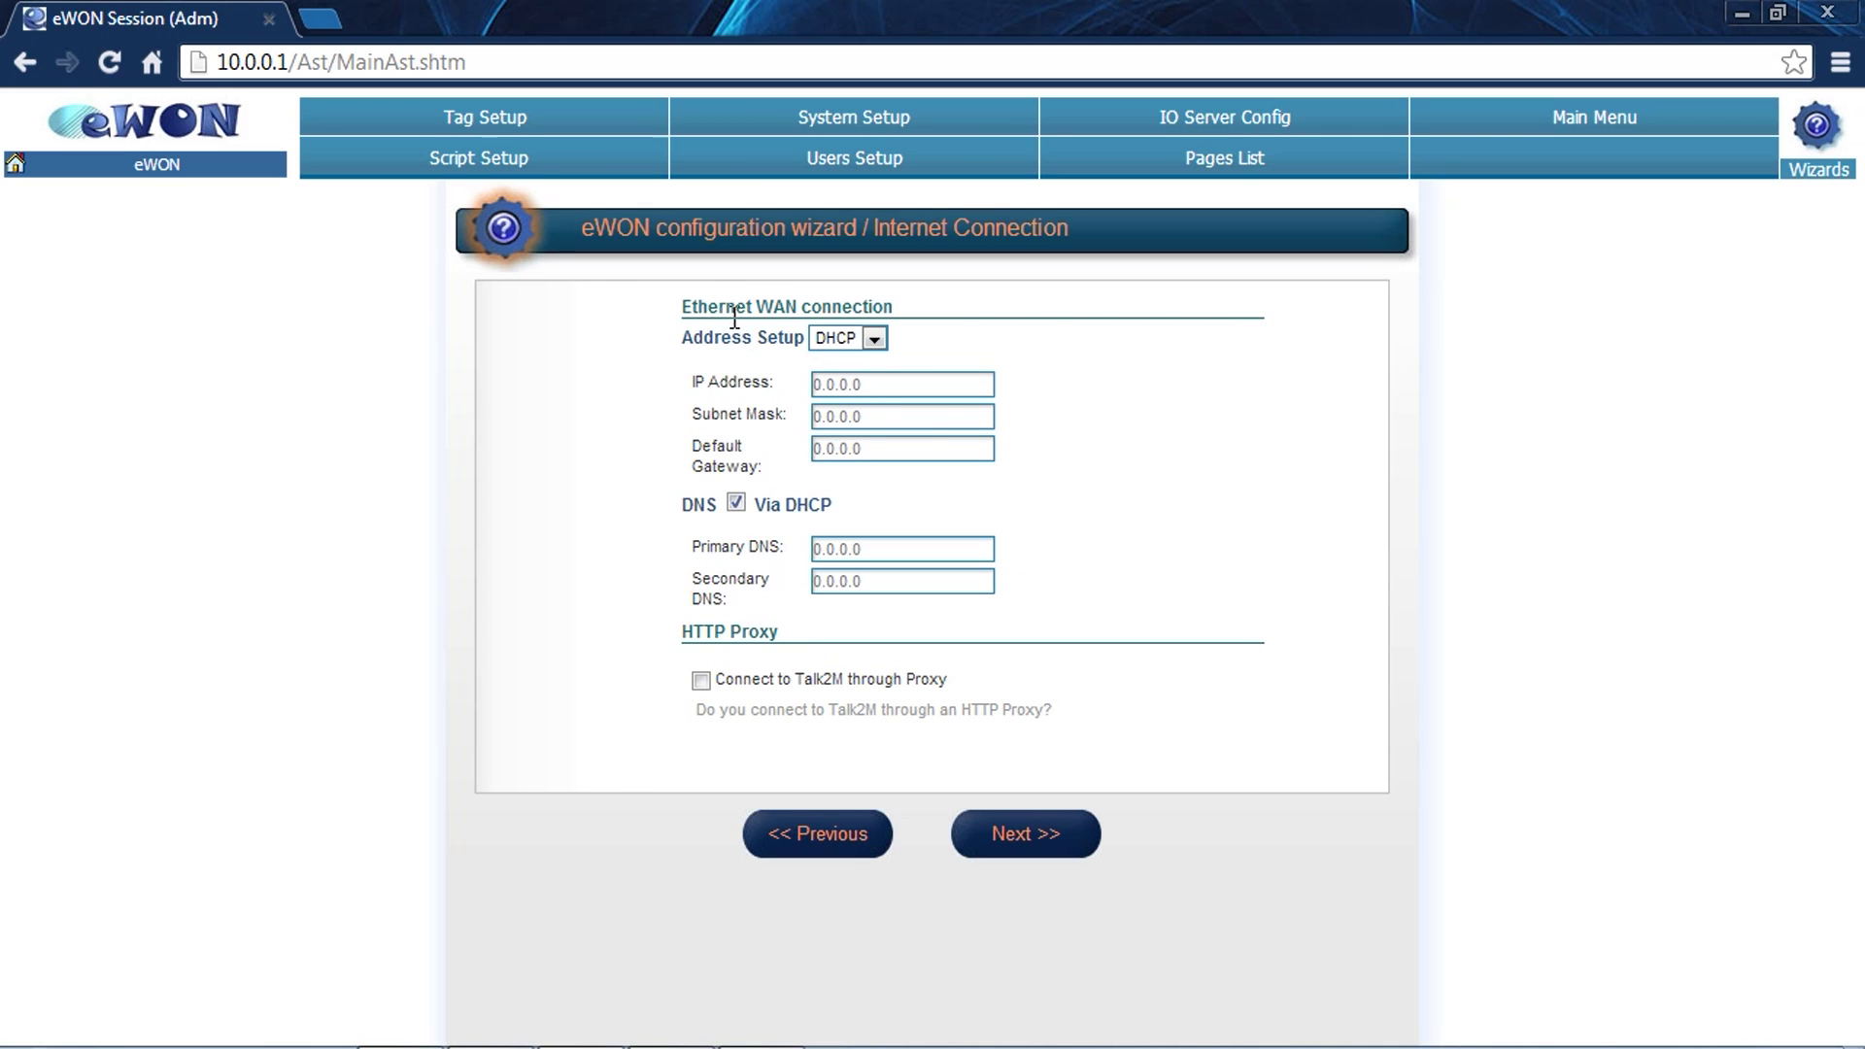
Use DHCP for the Ethernet WAN address setup, leave the Talk2M proxy option off, and continue
left_click(875, 340)
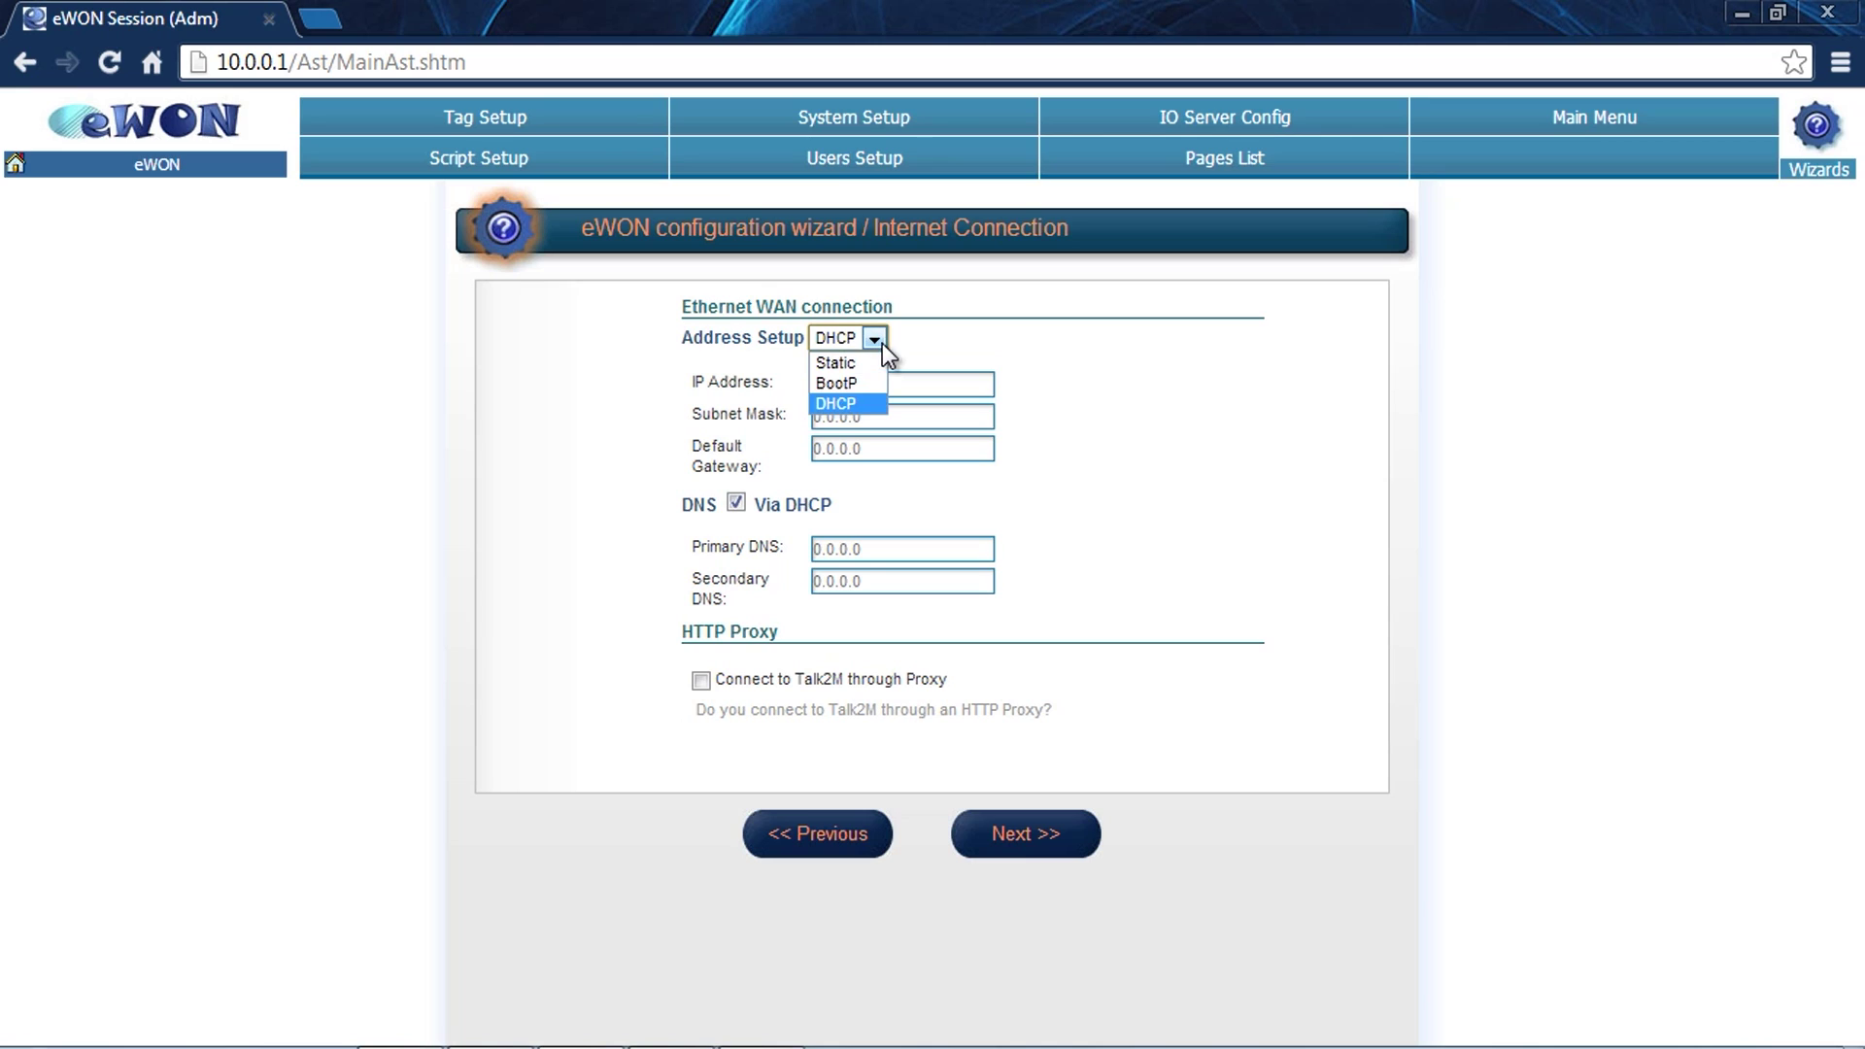
left_click(876, 406)
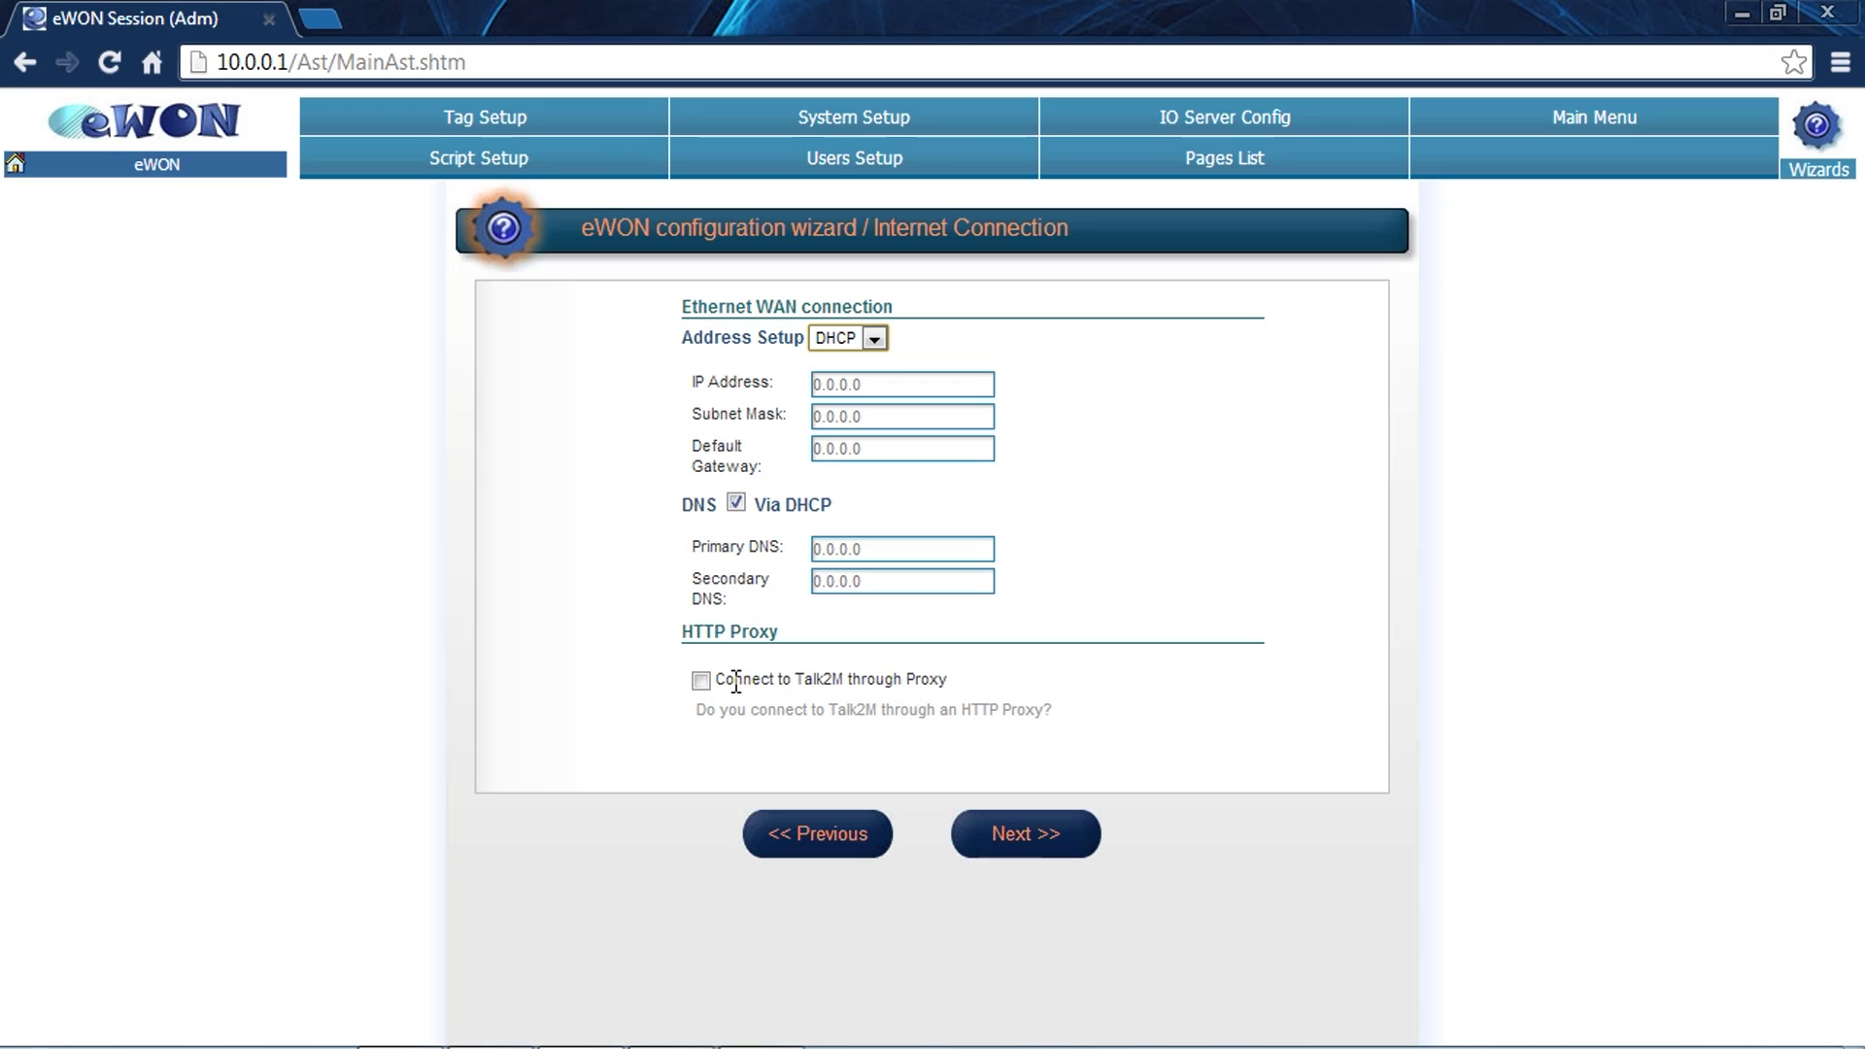
left_click(1023, 824)
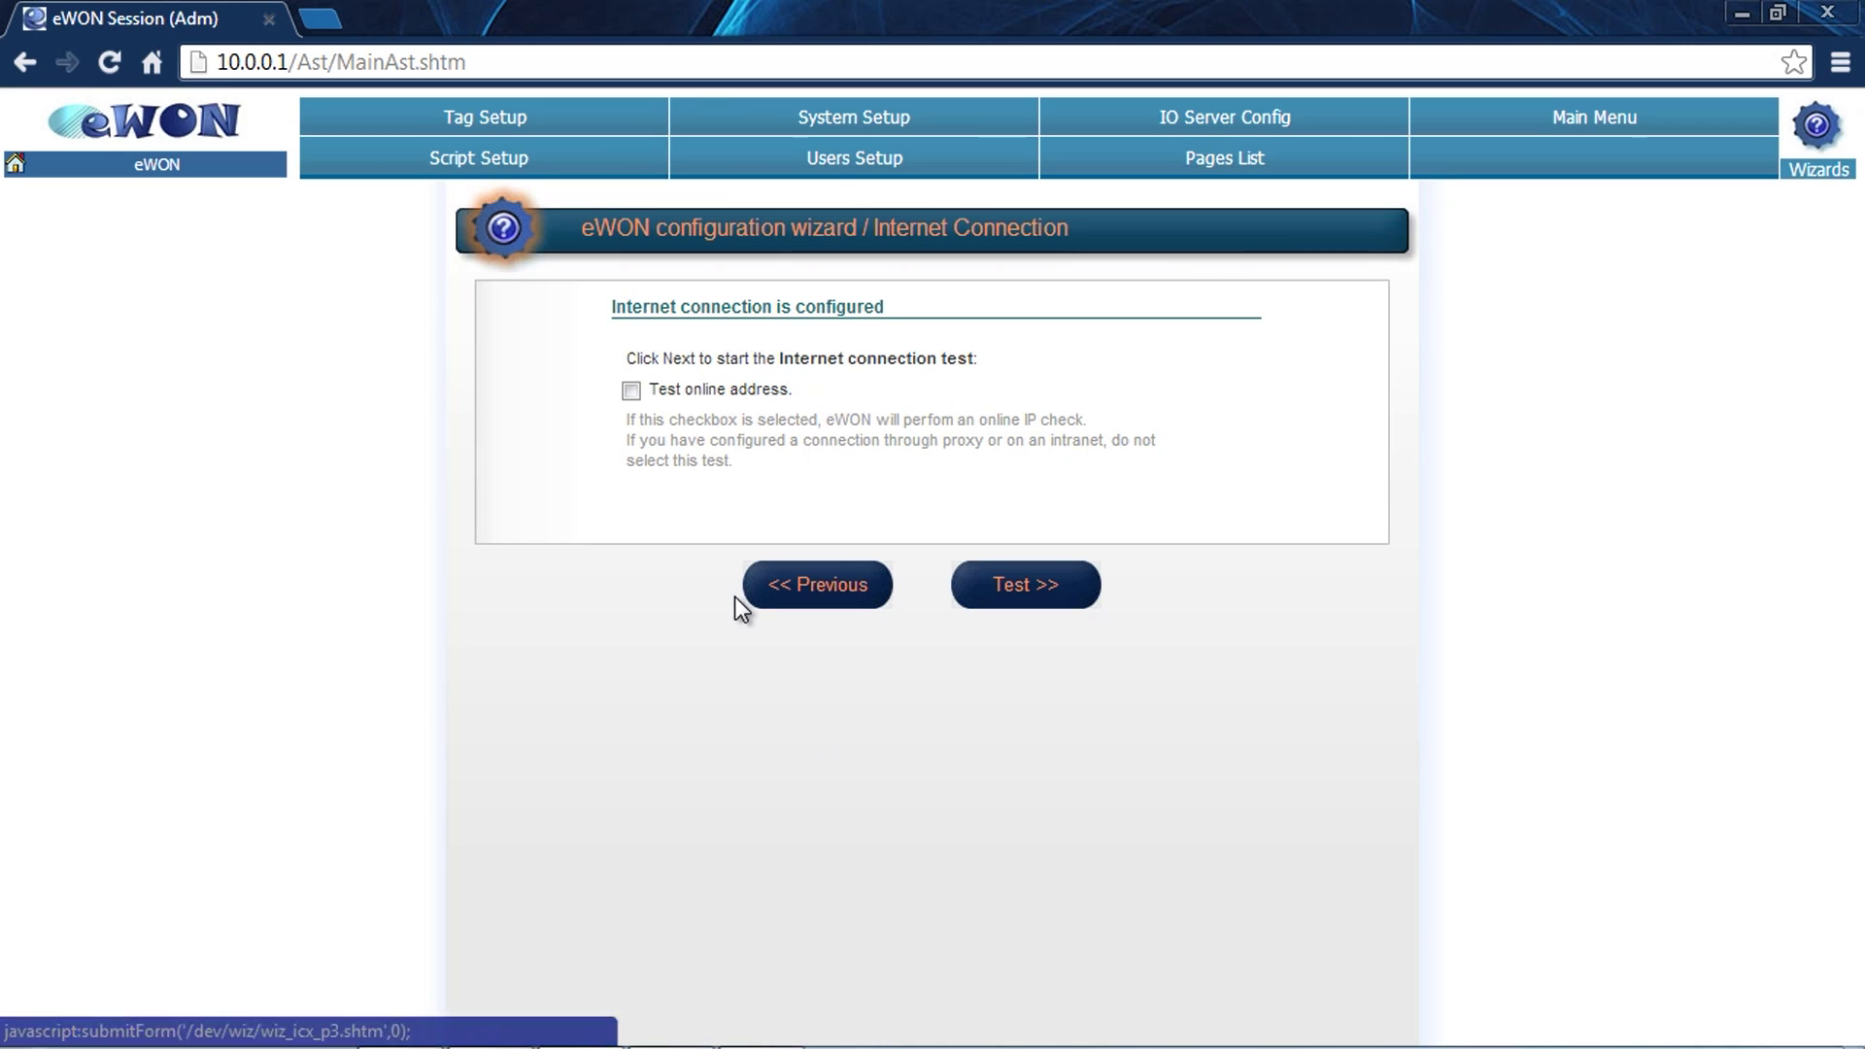
Run the Internet connection test with Test online address enabled, and finish the Internet wizard
left_click(632, 391)
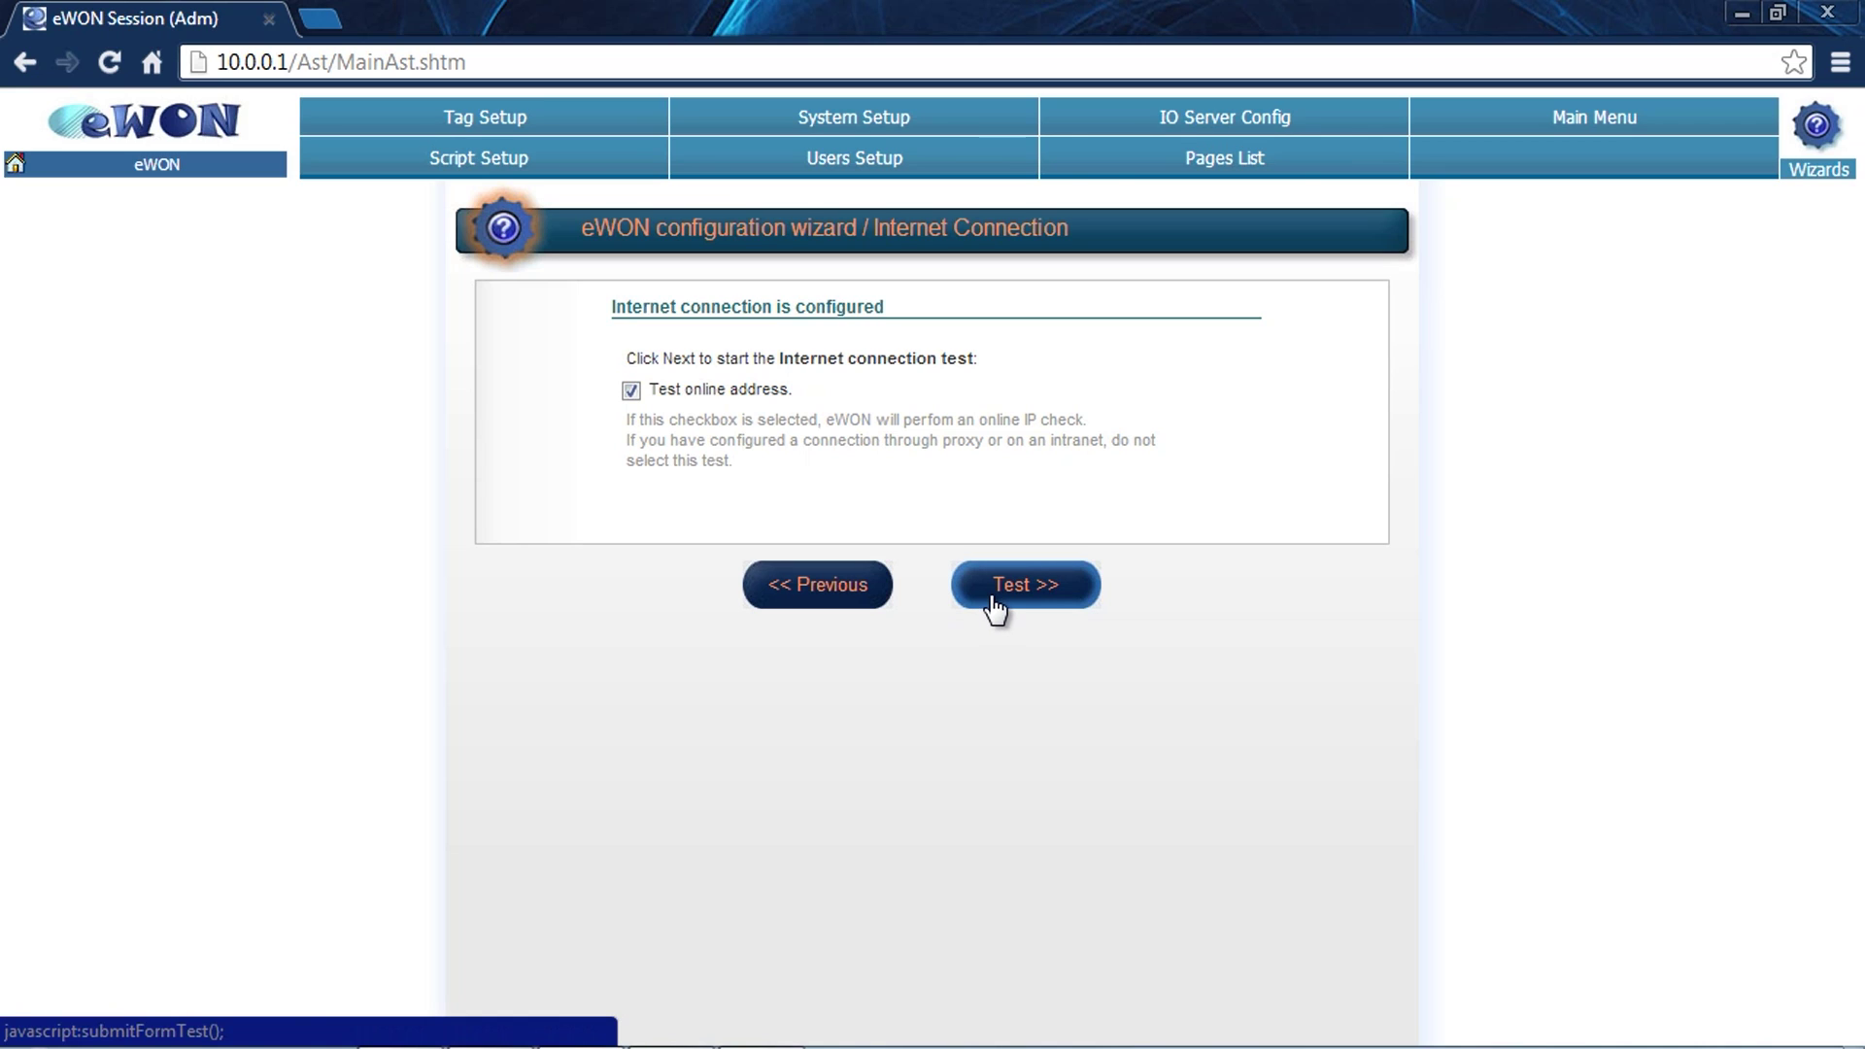
left_click(996, 607)
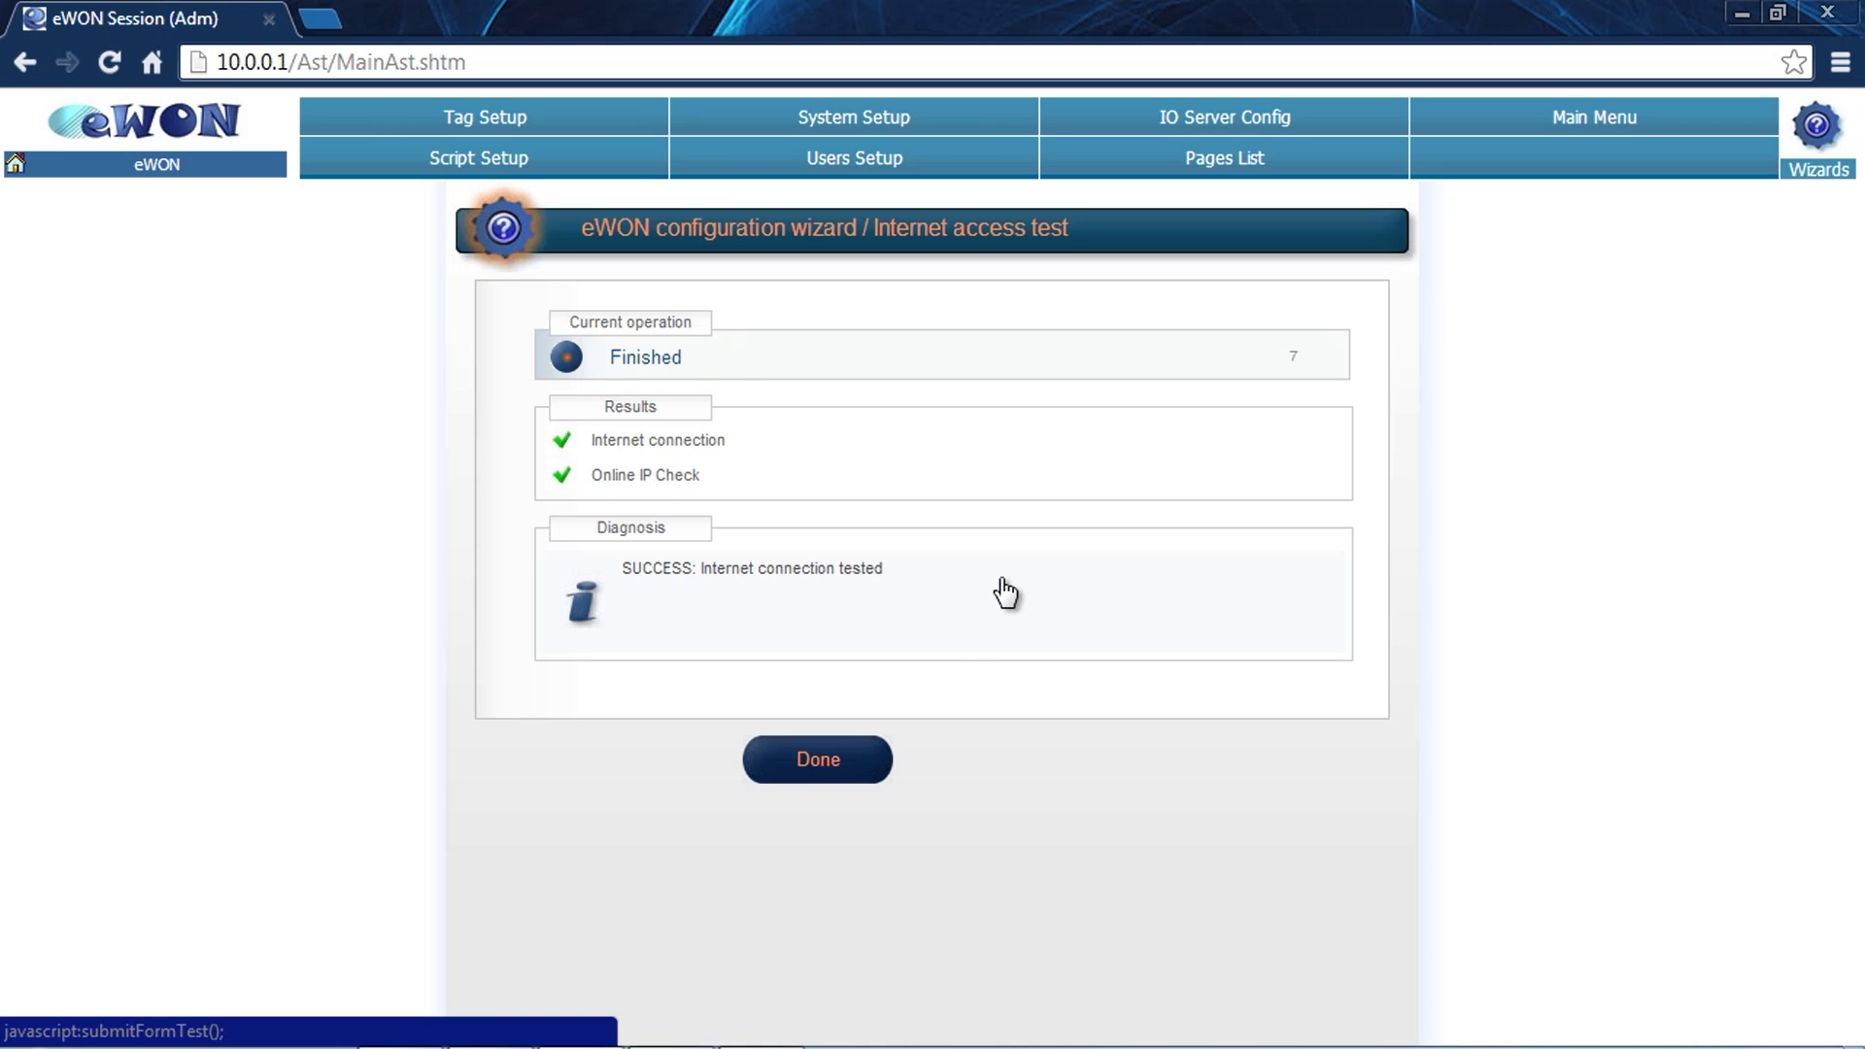
left_click(828, 762)
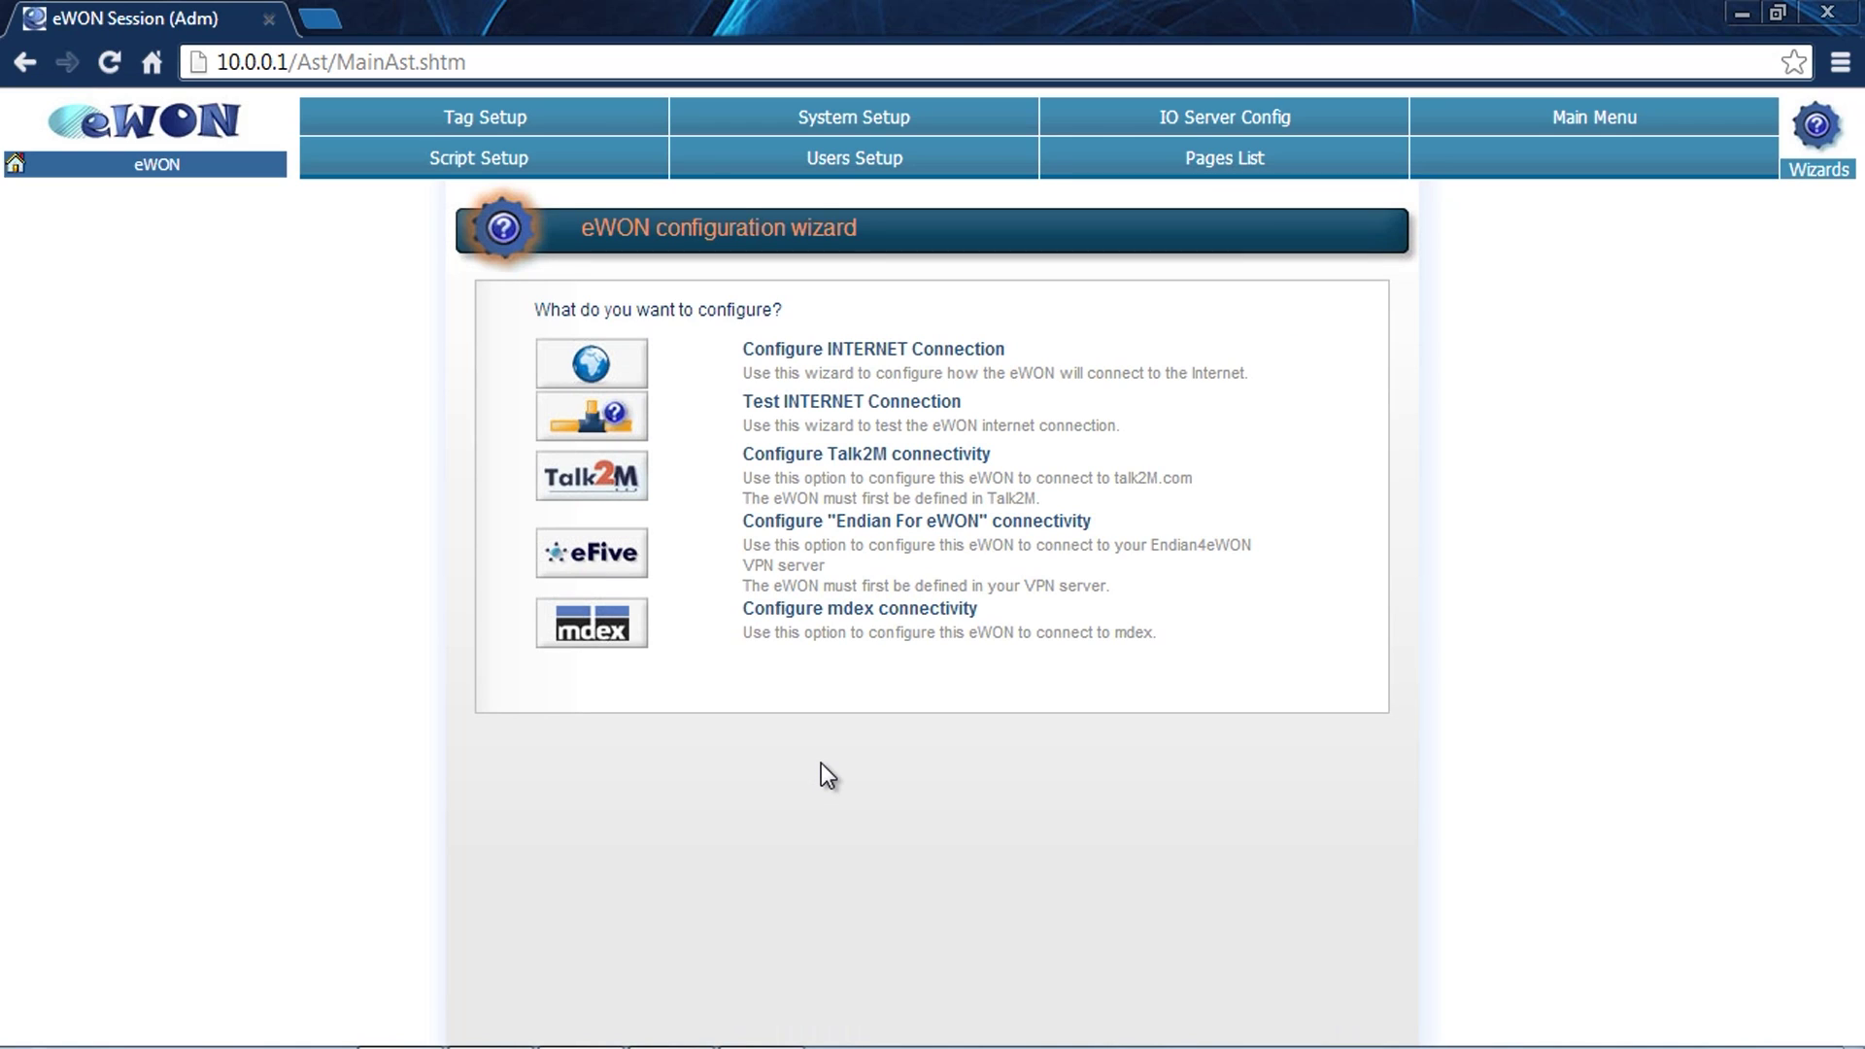
Start the Talk2M connectivity wizard for Pro, Go & Free+ services and choose registration with an activation key
left_click(611, 484)
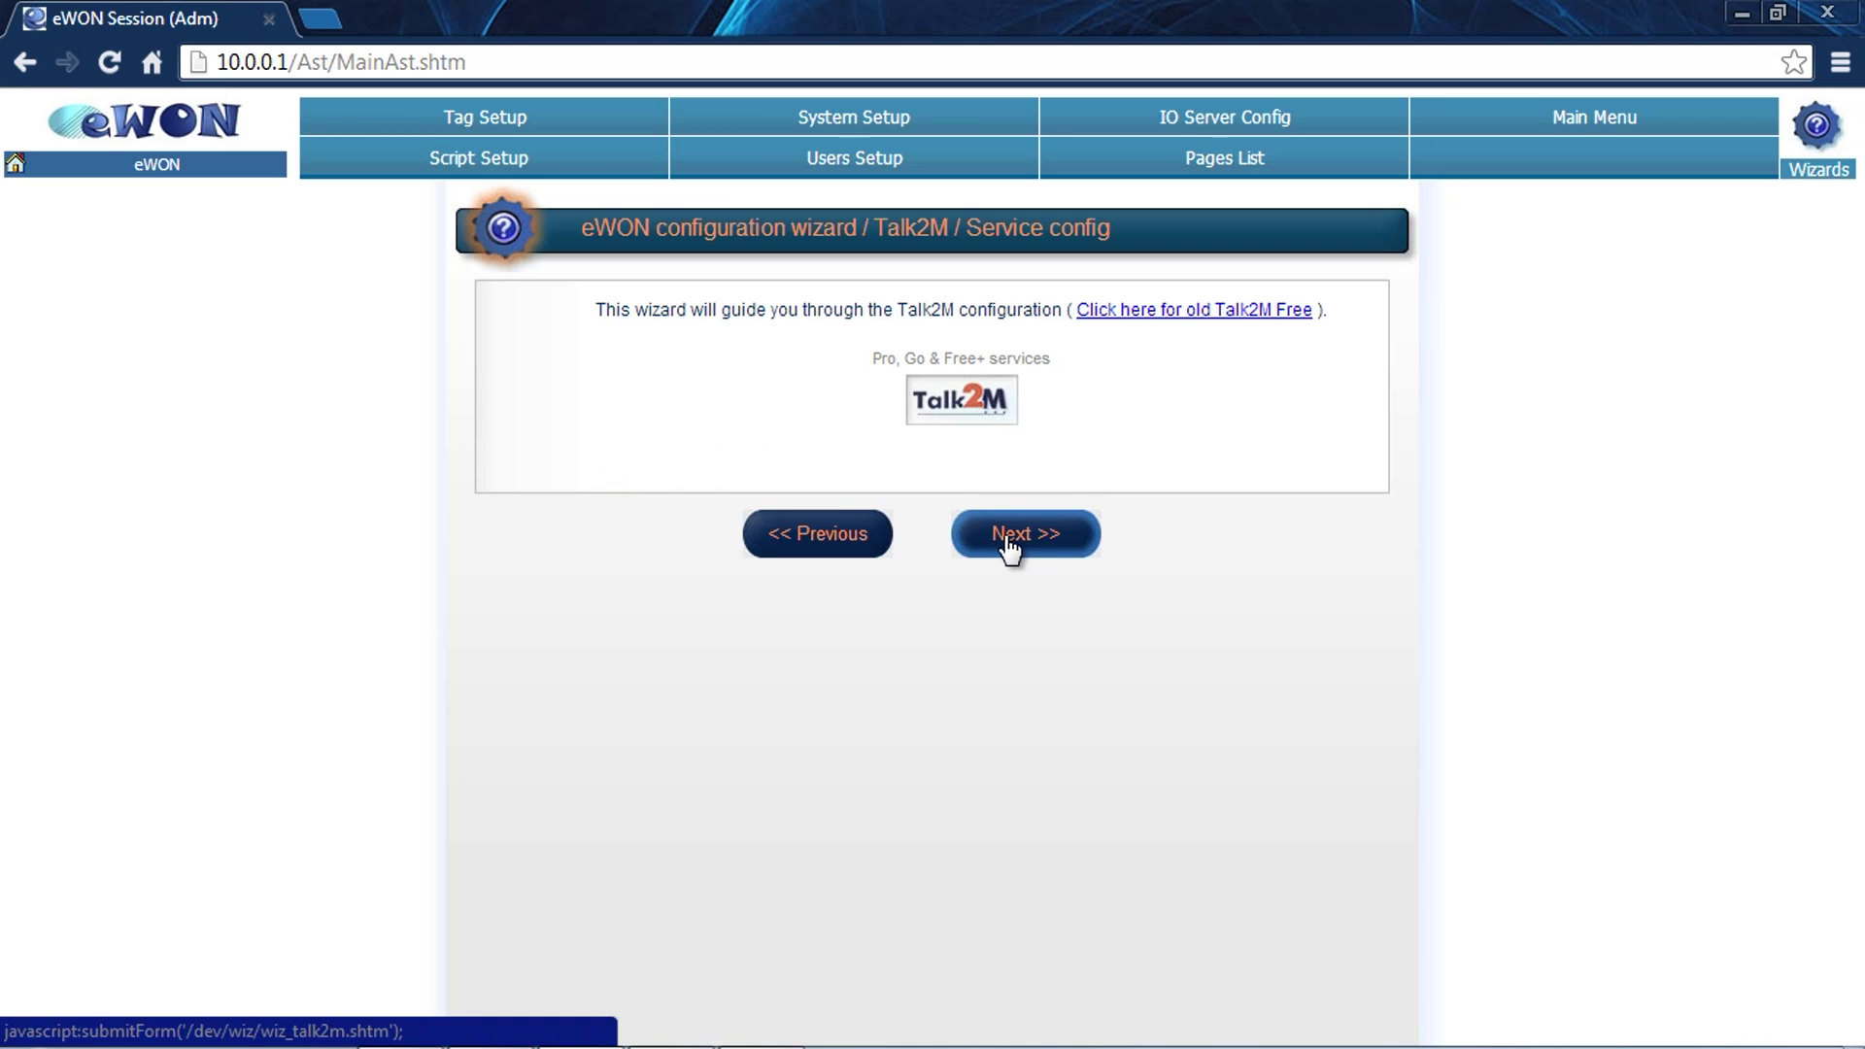
left_click(1010, 549)
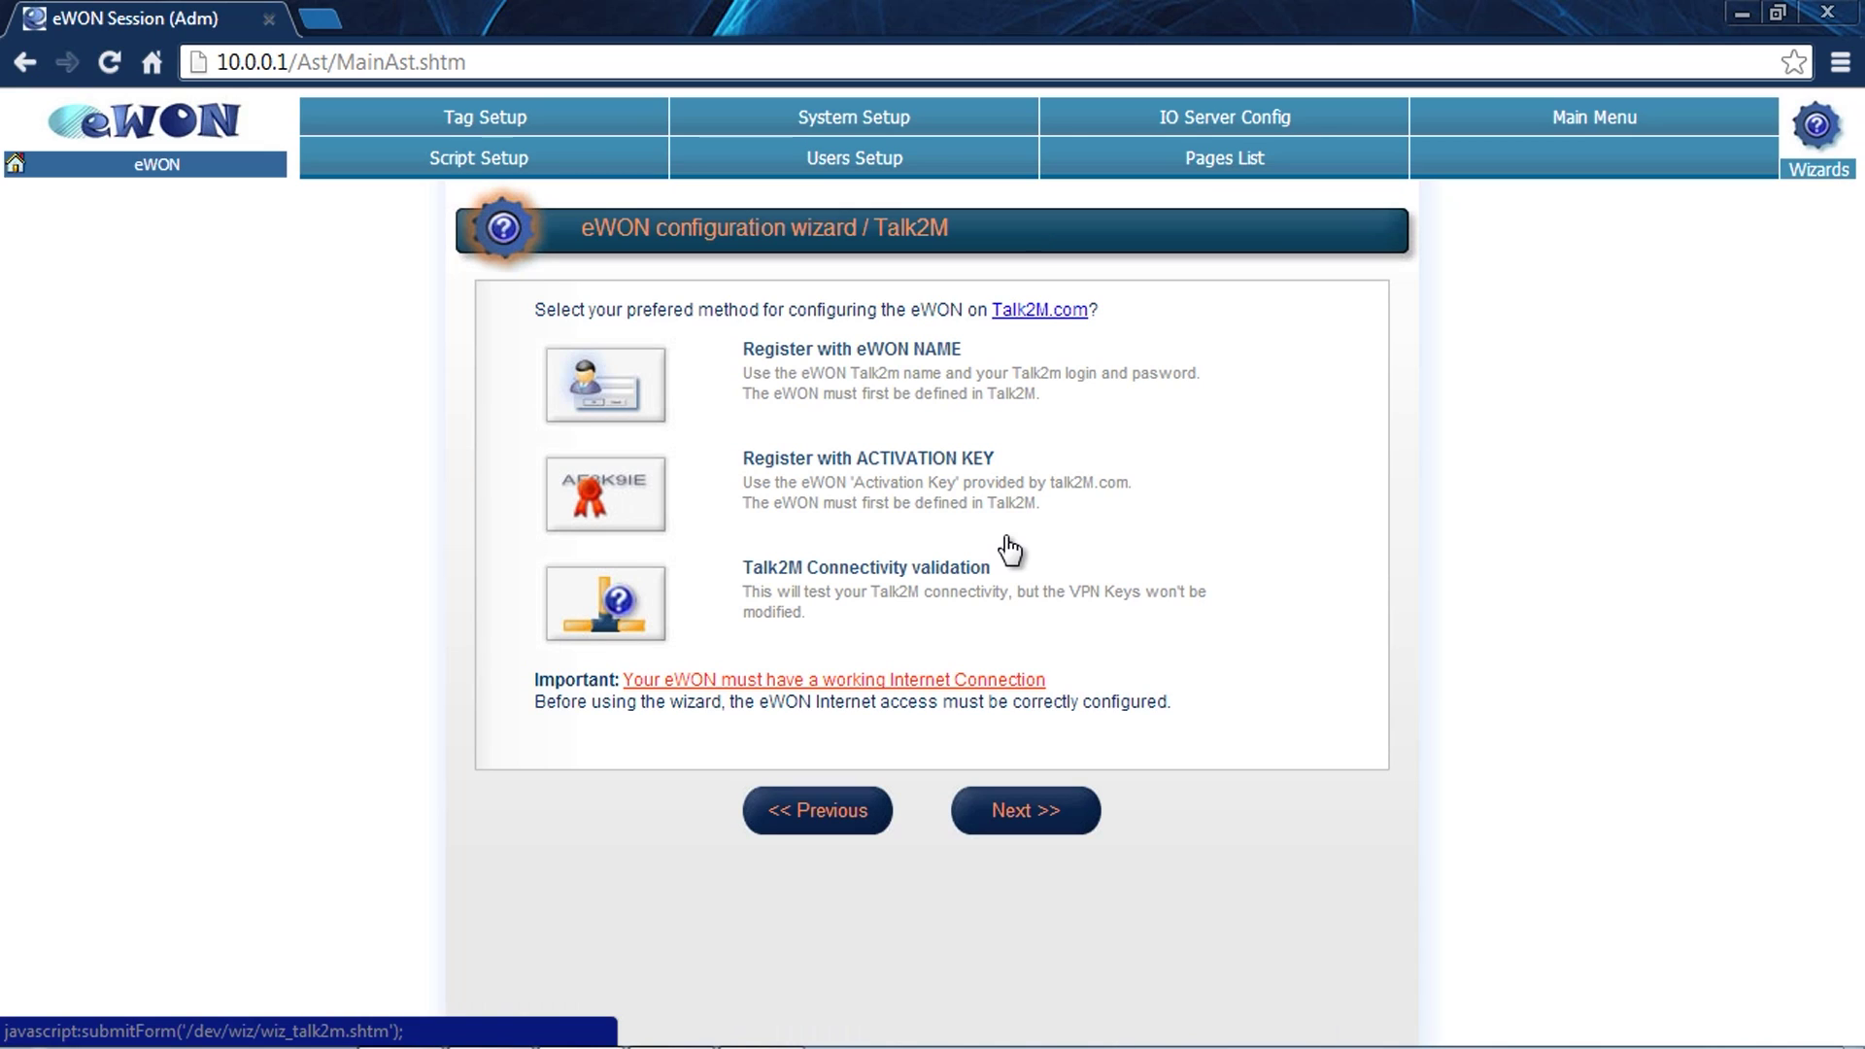
left_click(641, 508)
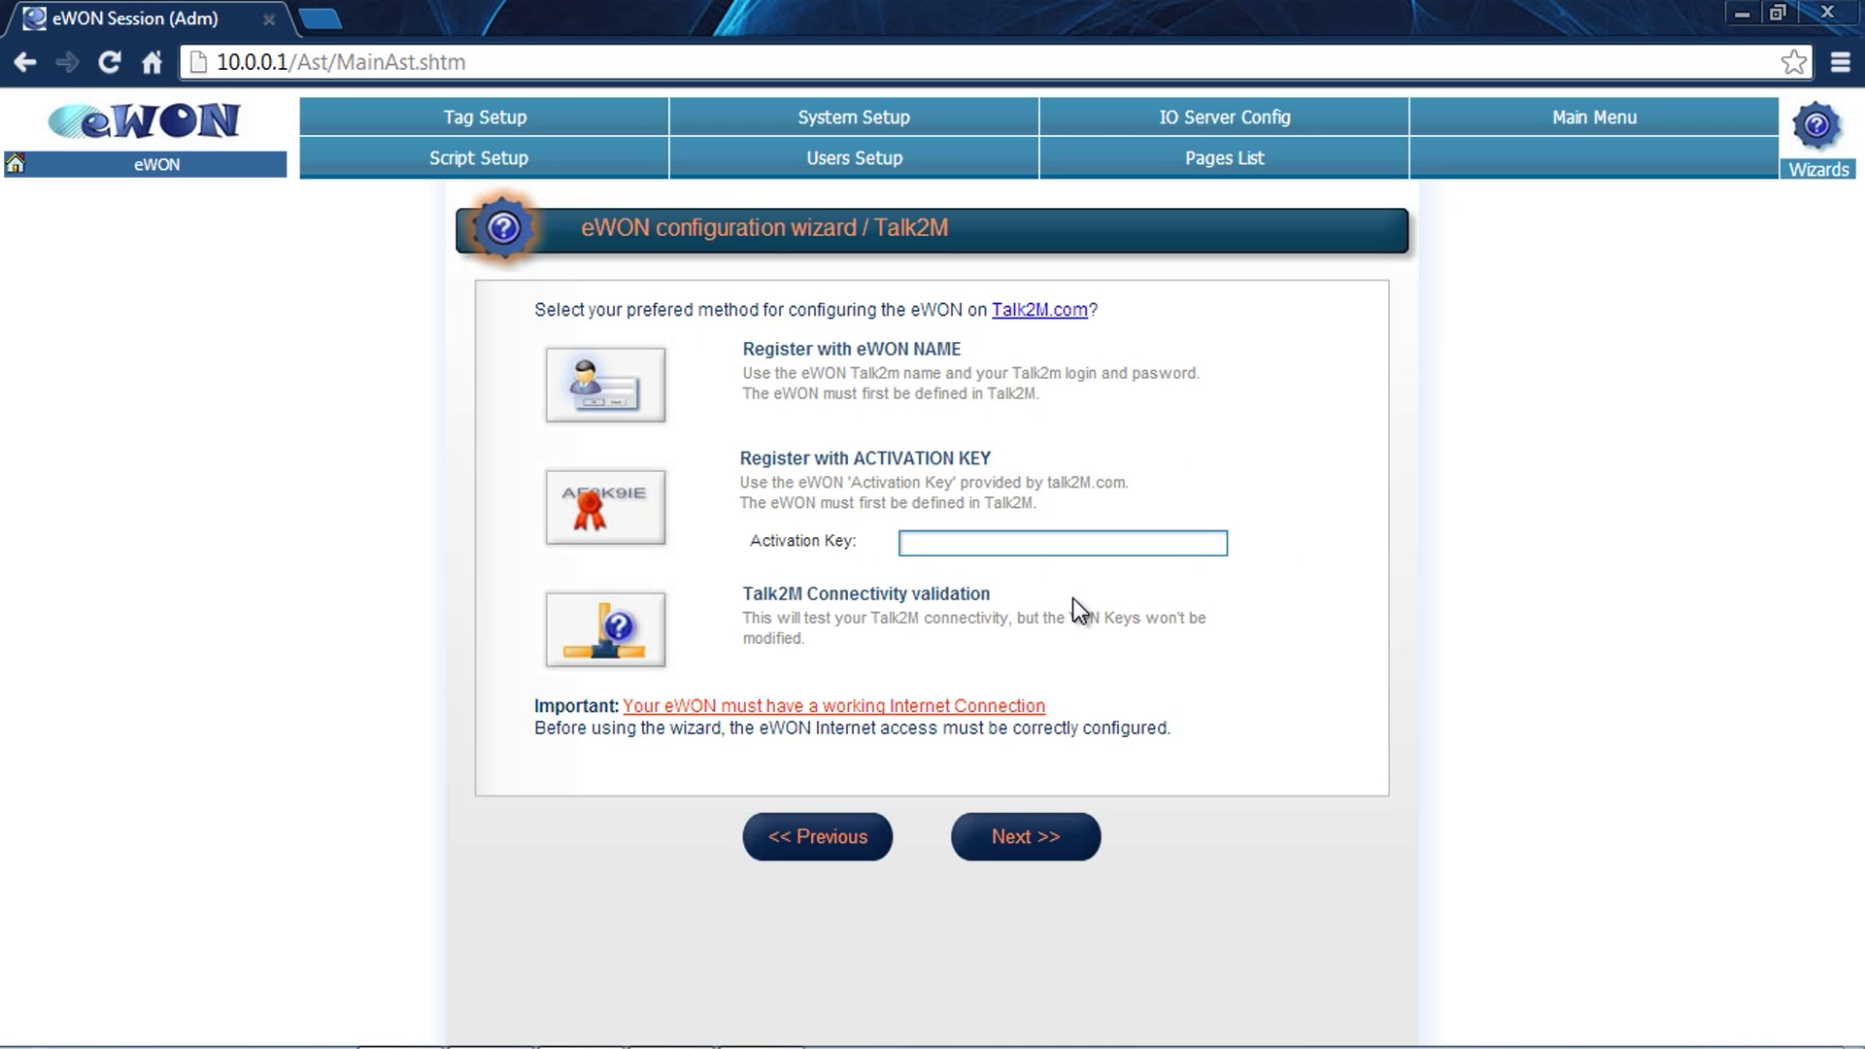
Minimize the browser, launch eCatcher from the desktop, and log in with the remembered credentials
left_click(1740, 14)
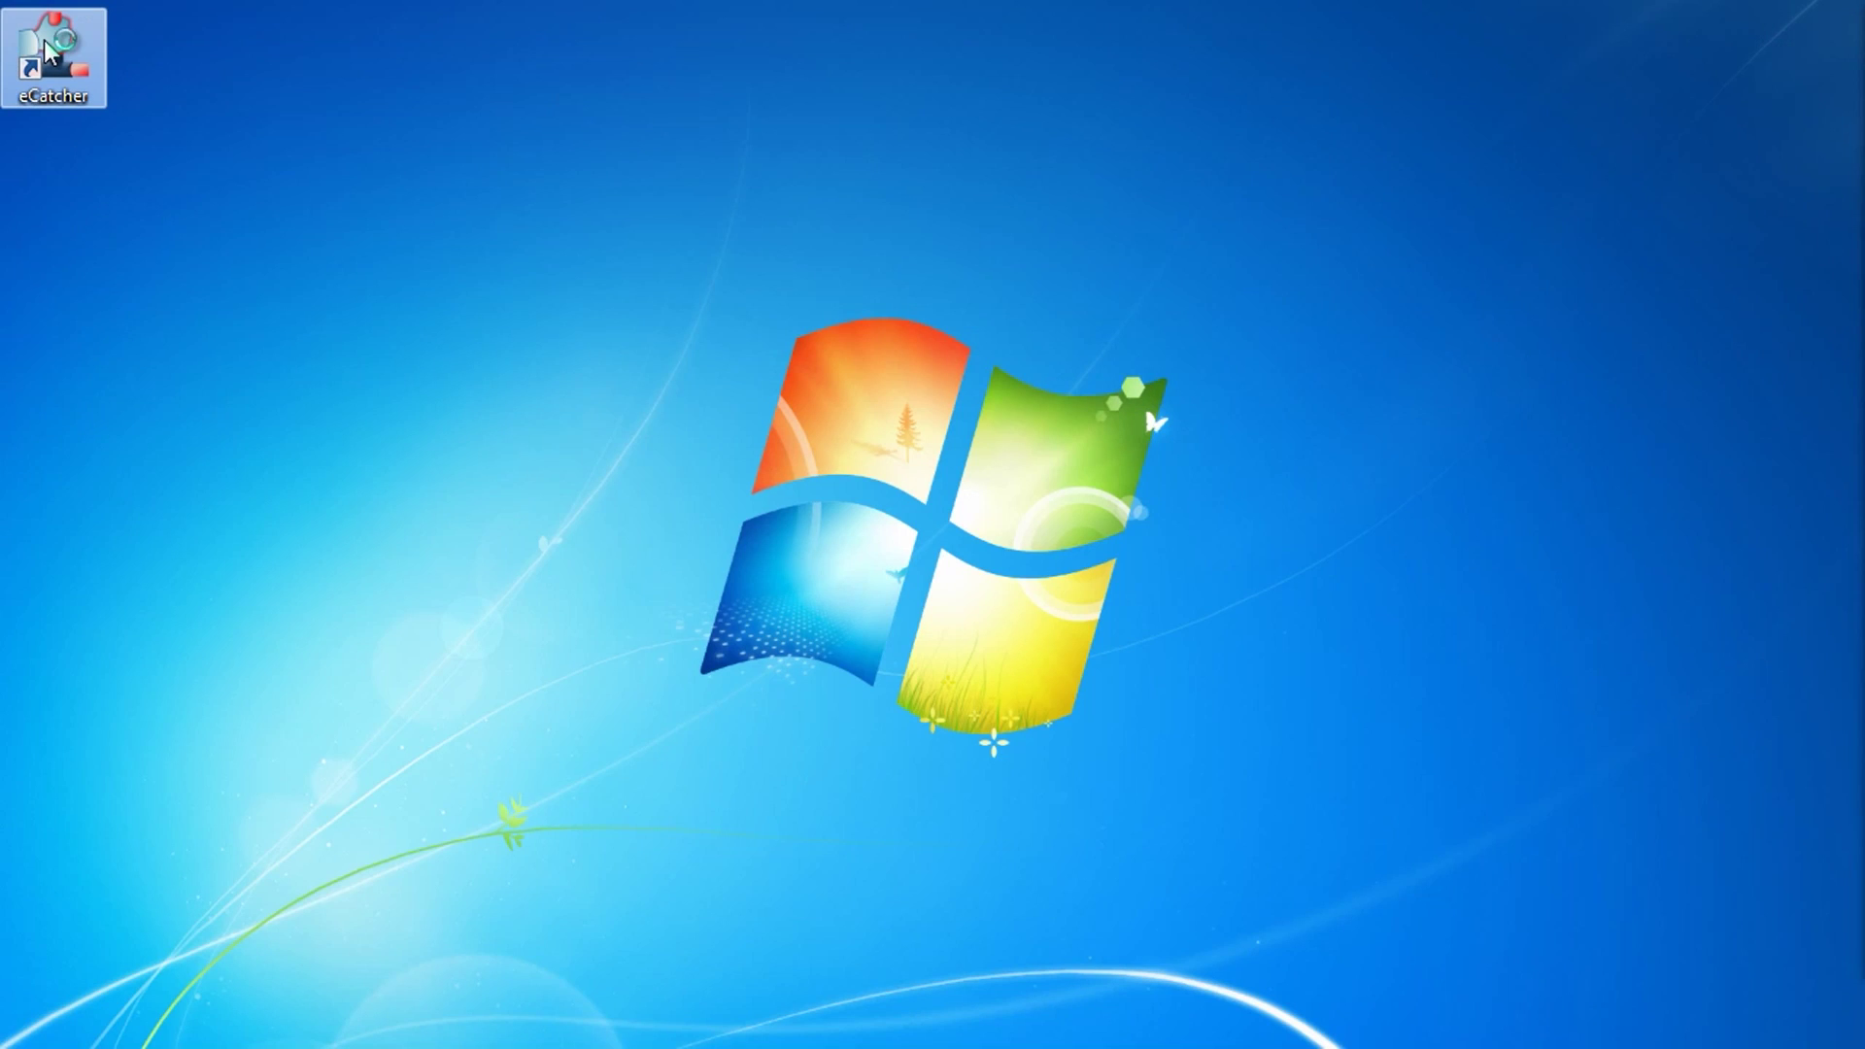
double_click(43, 41)
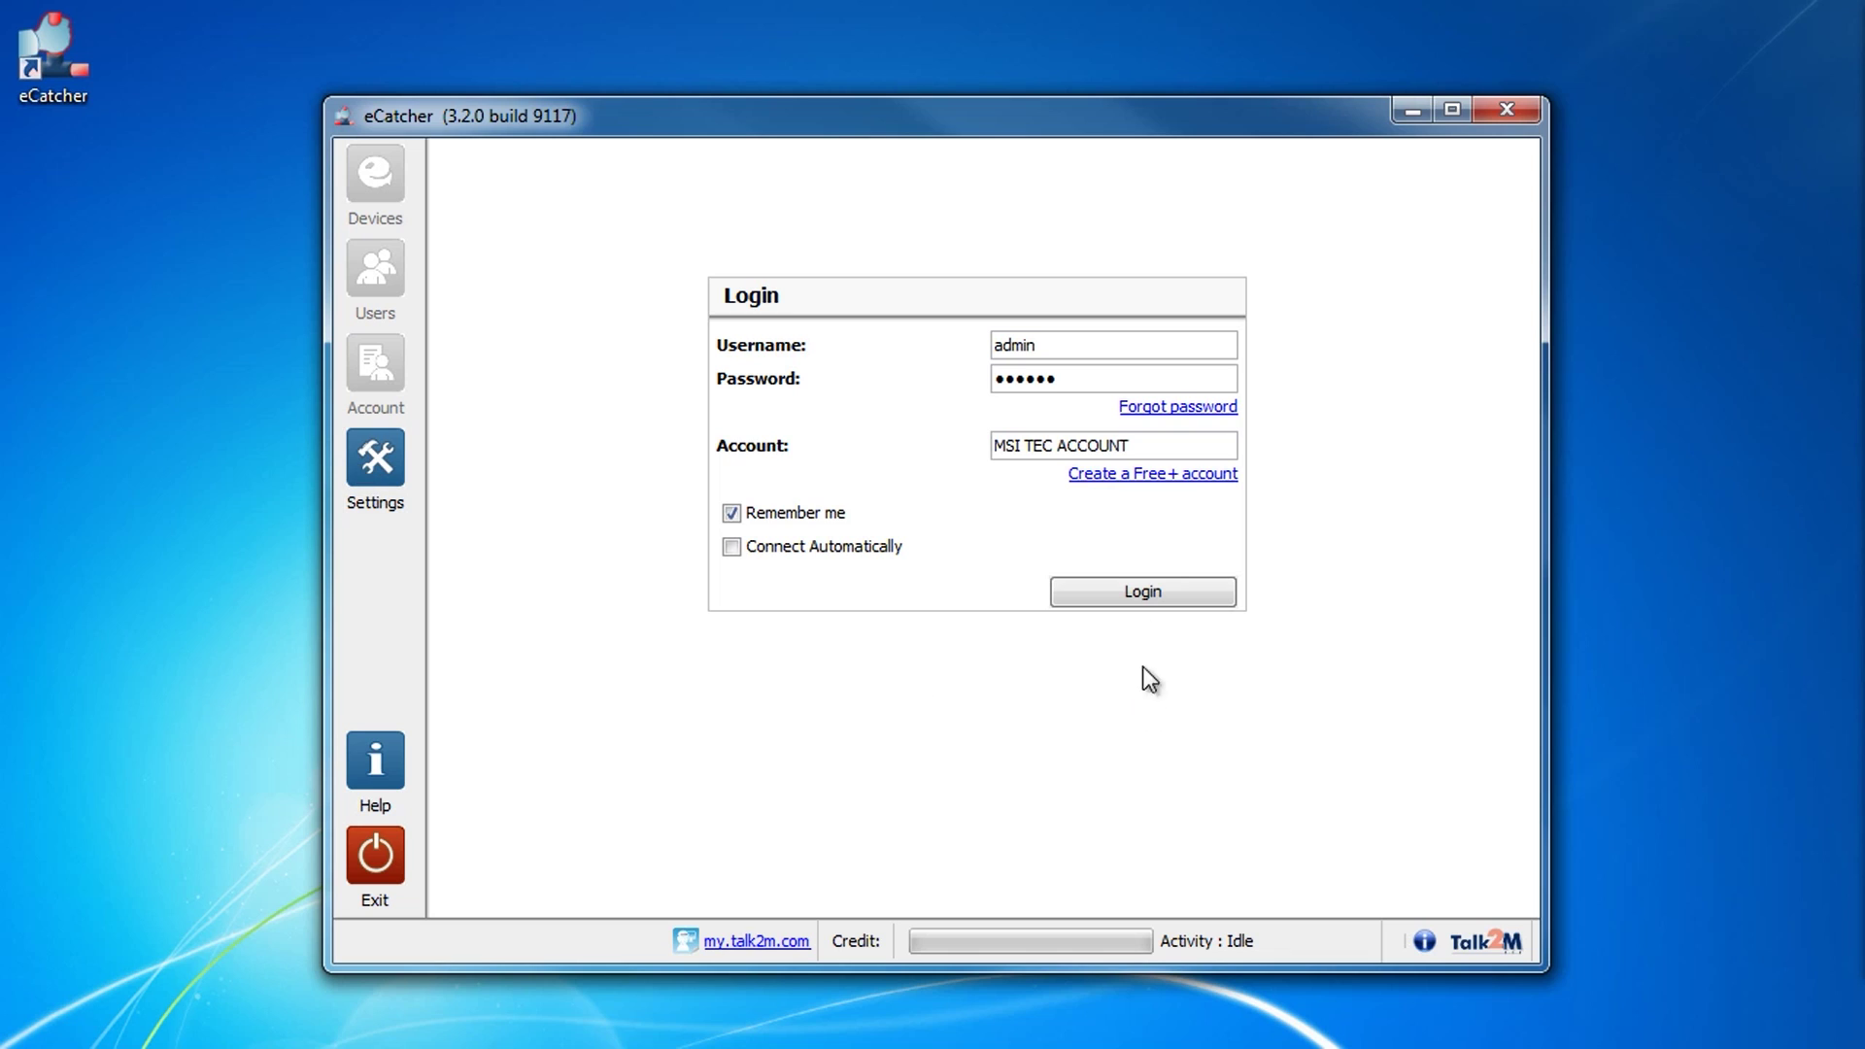
left_click(1133, 593)
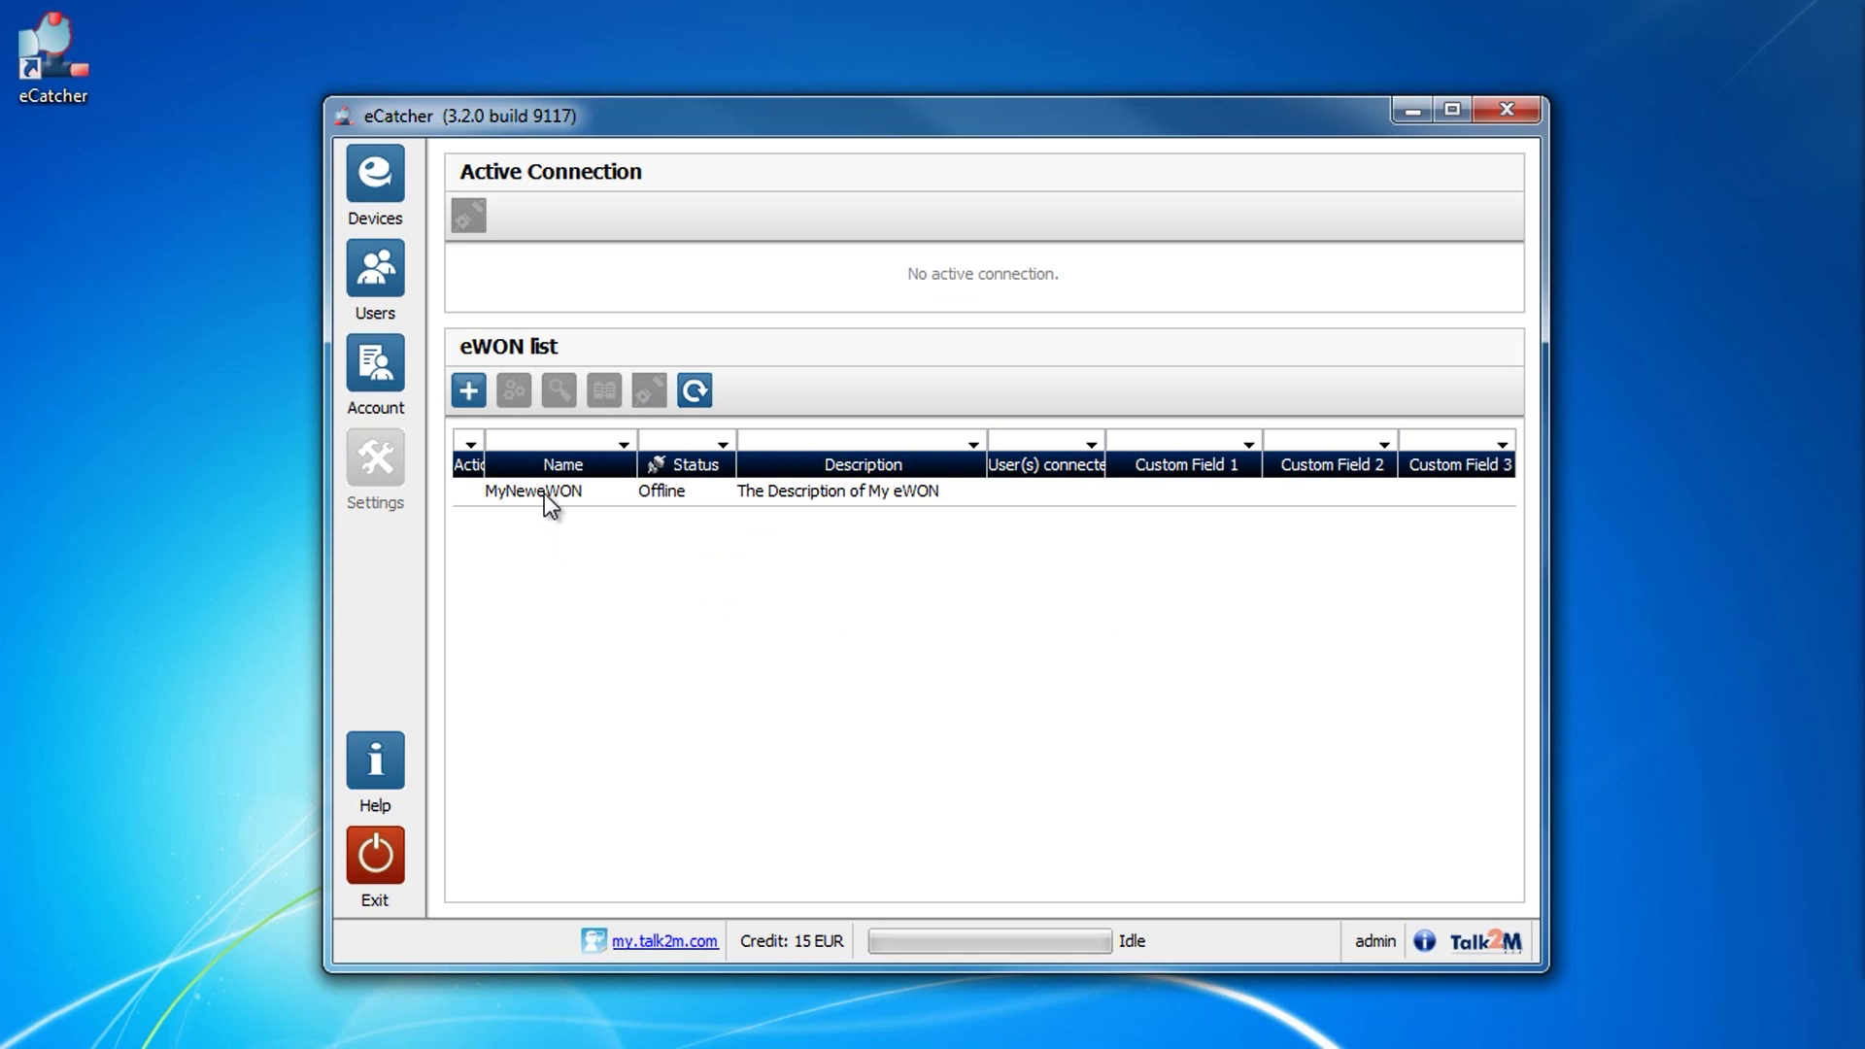
Open the setup page of MyNeweWON from its device details and copy its activation key
left_click(544, 493)
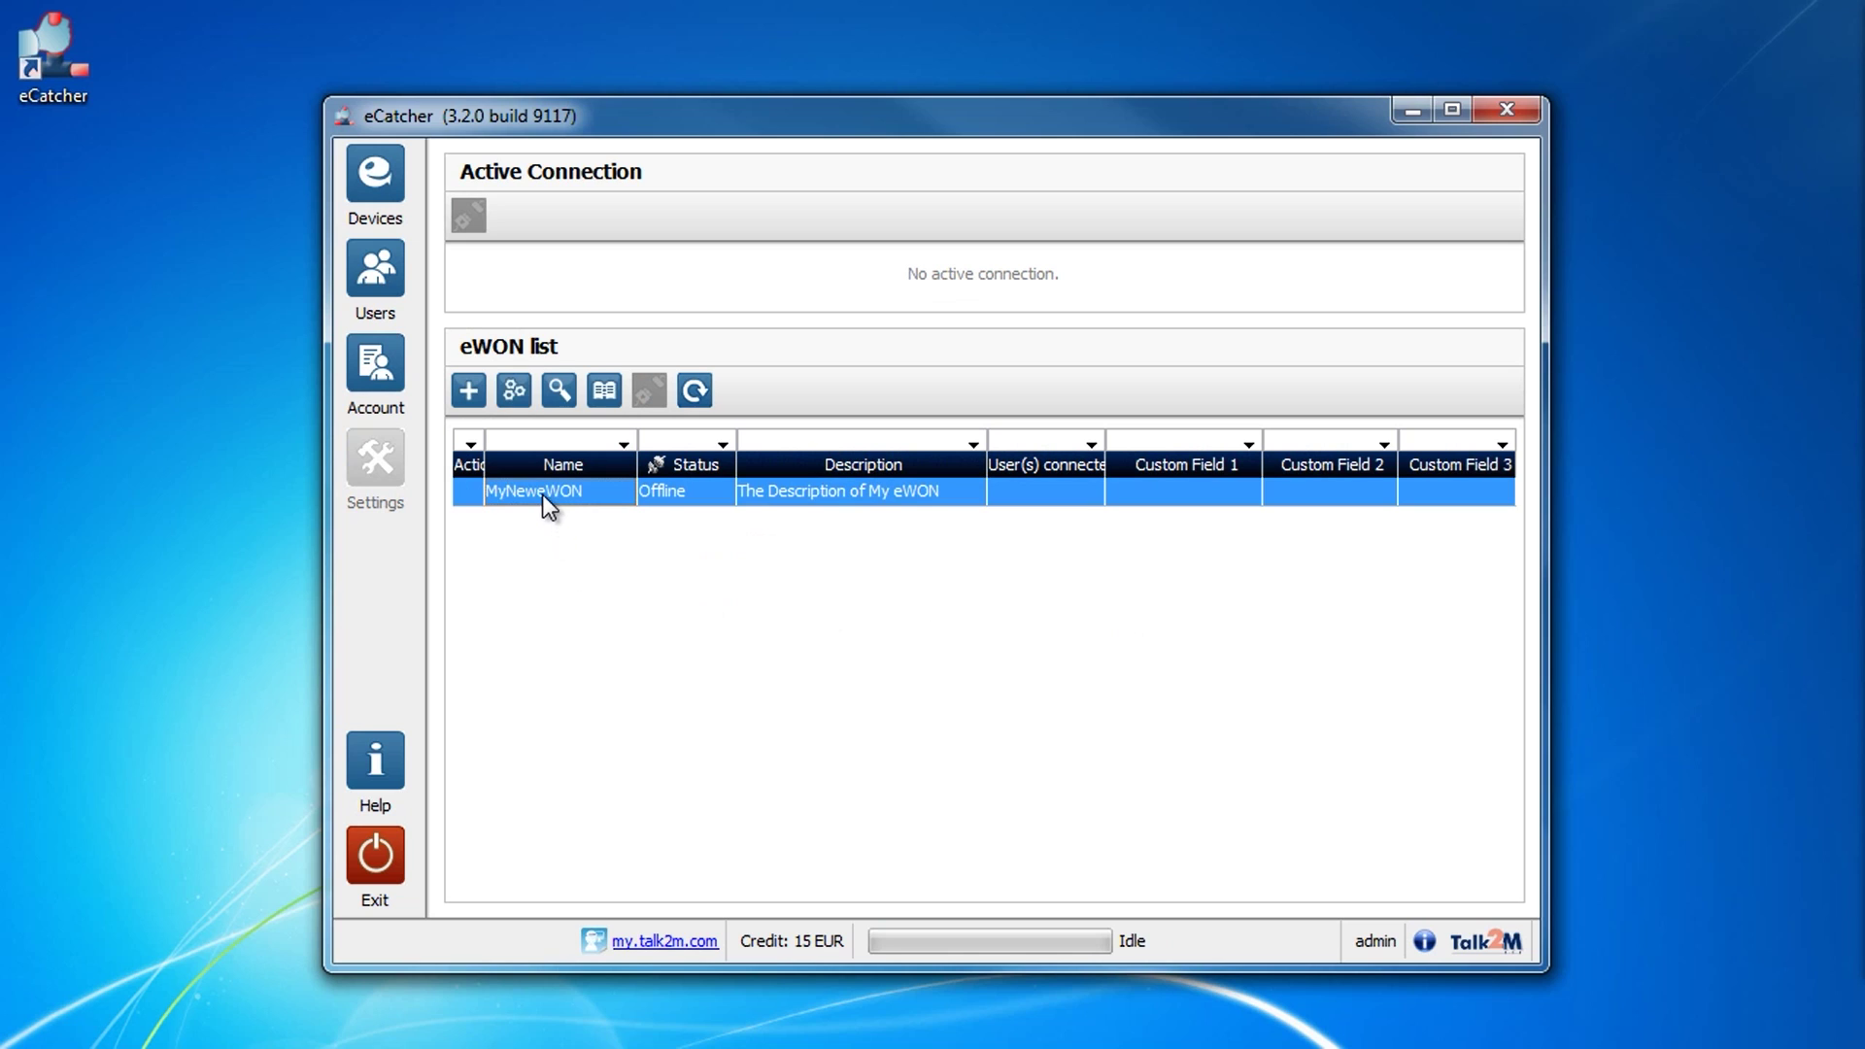
left_click(513, 398)
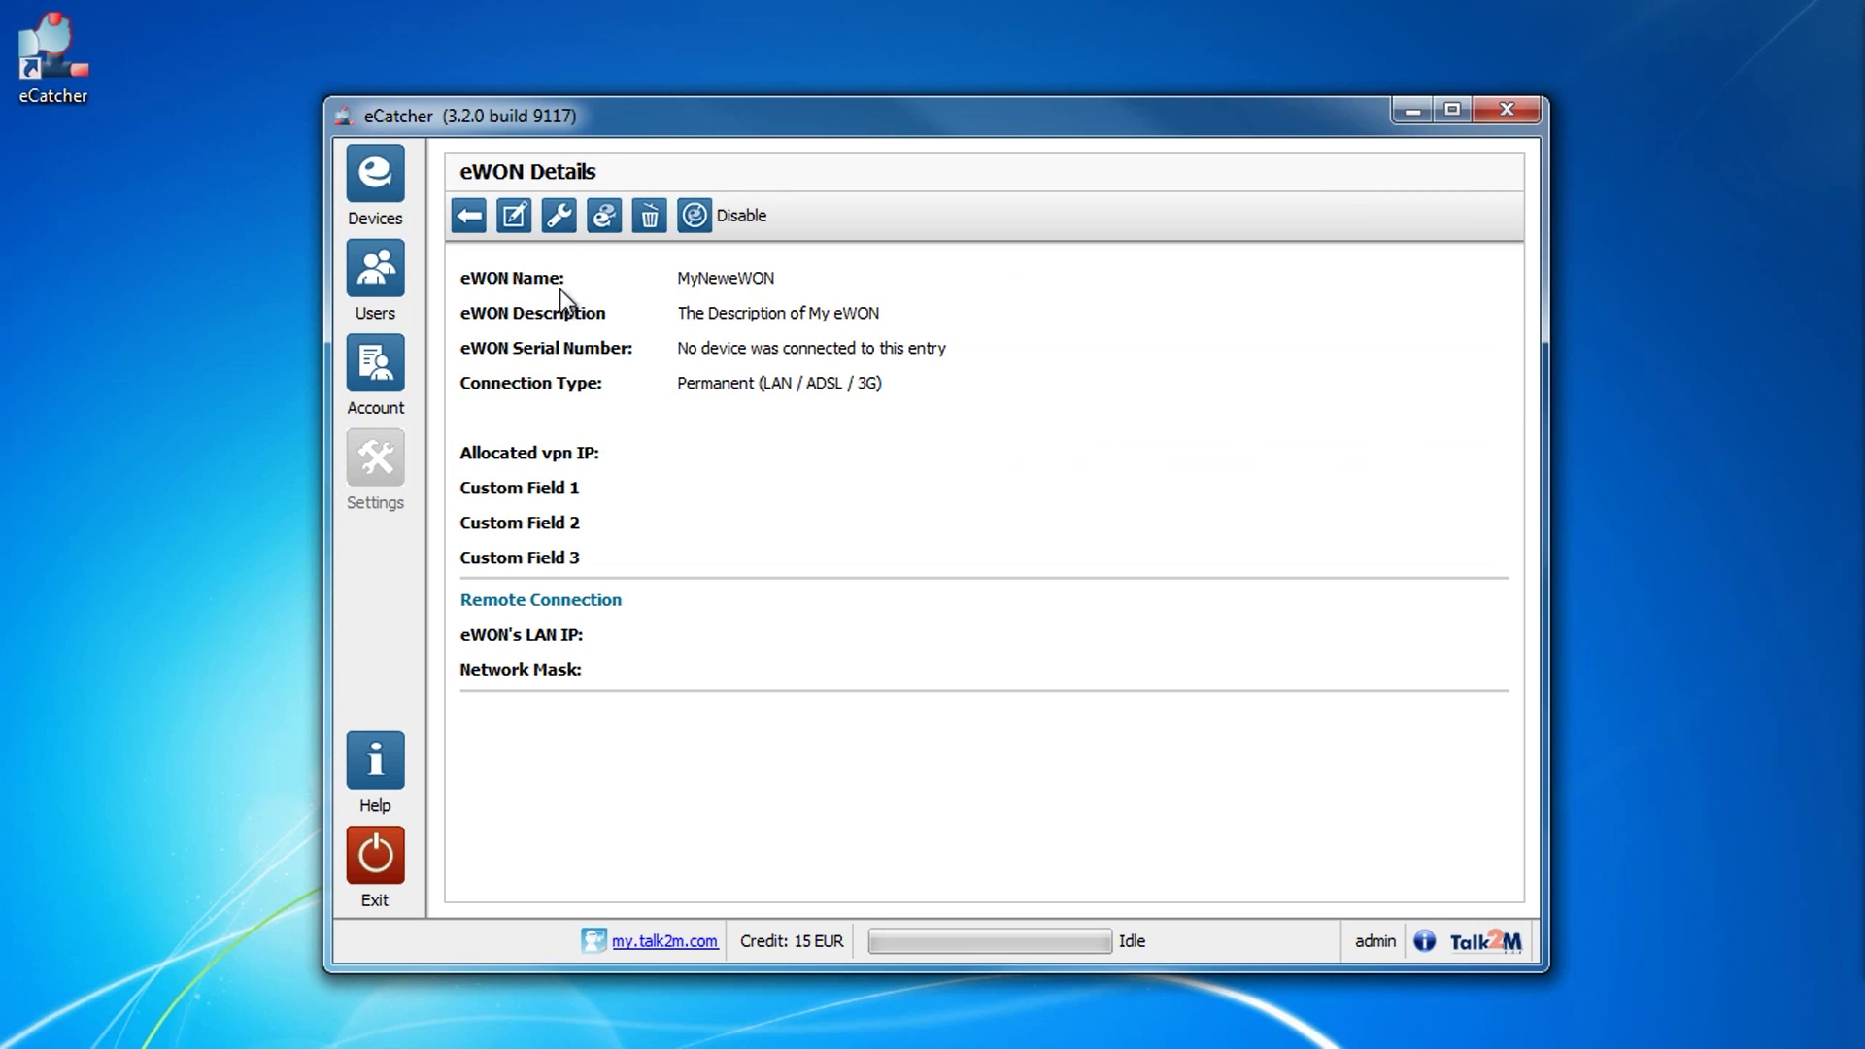
left_click(558, 217)
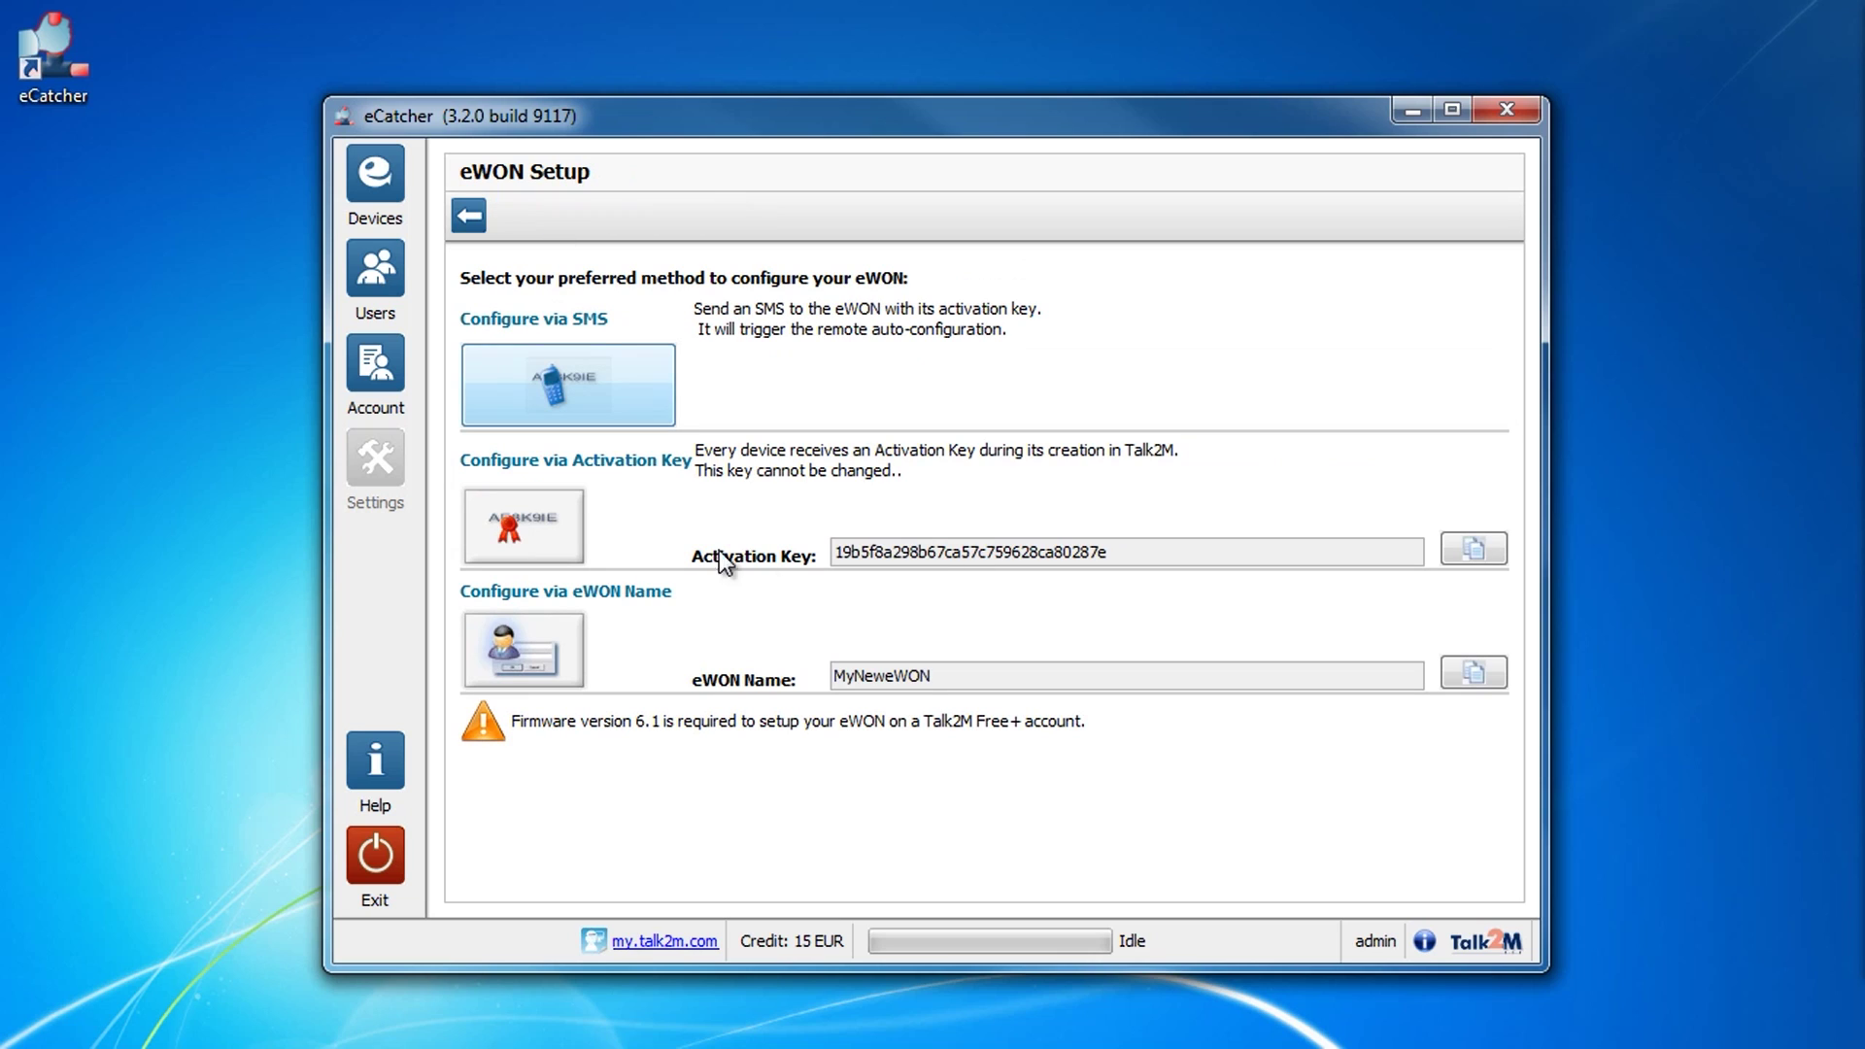
double_click(1109, 552)
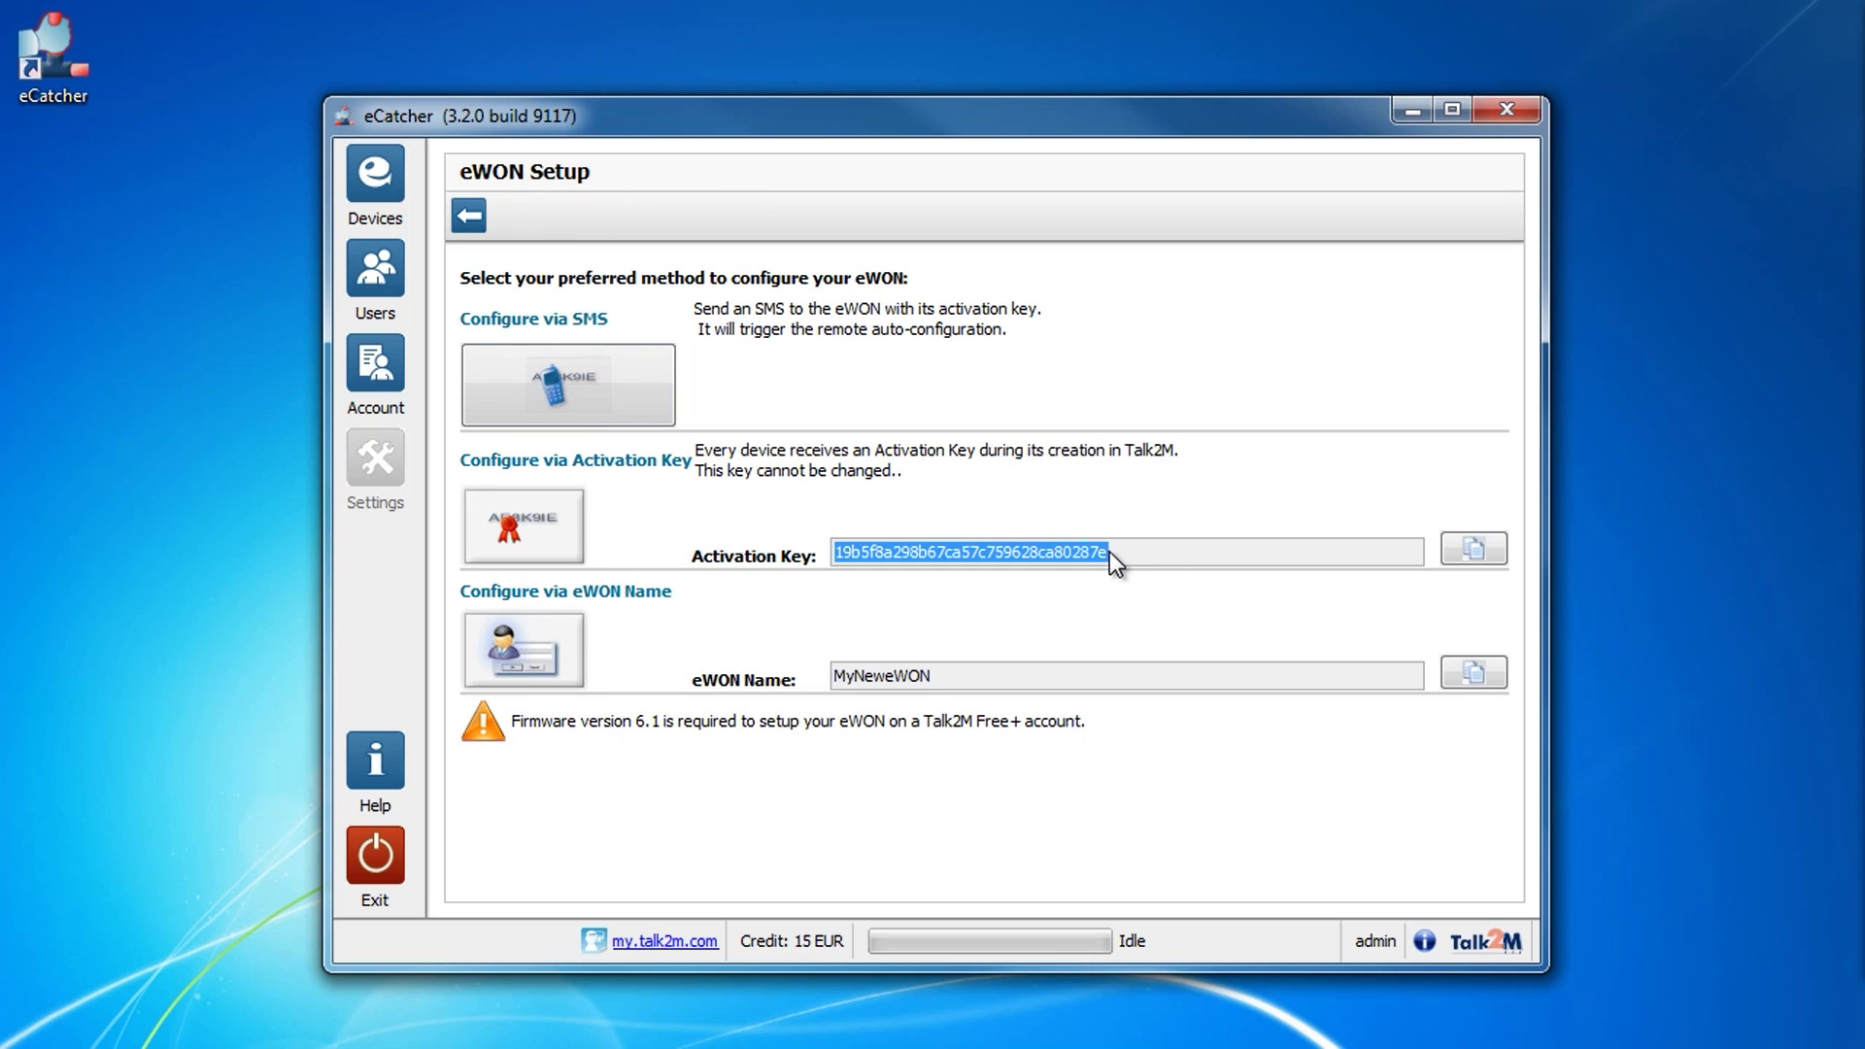
left_click(1464, 550)
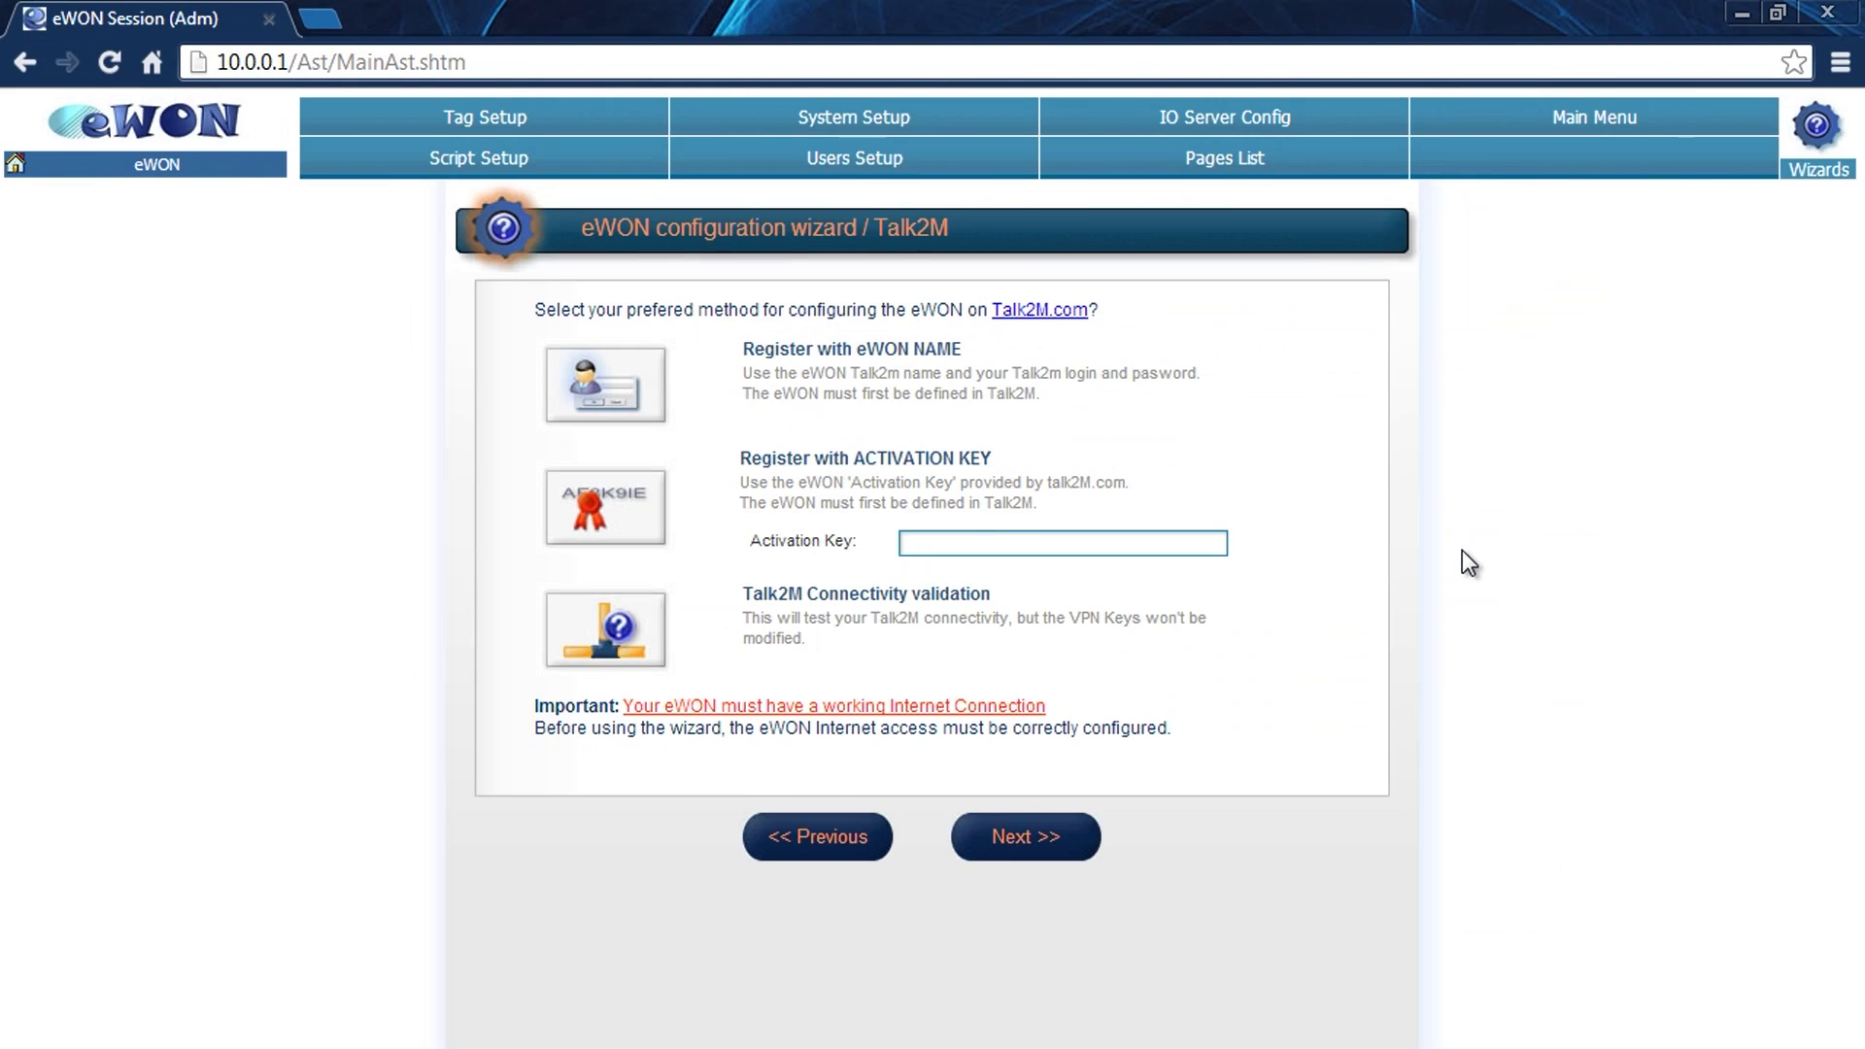
Paste the activation key into the Talk2M wizard, leave the HTTP proxy off, run the connection test and configuration, and finish
right_click(1075, 545)
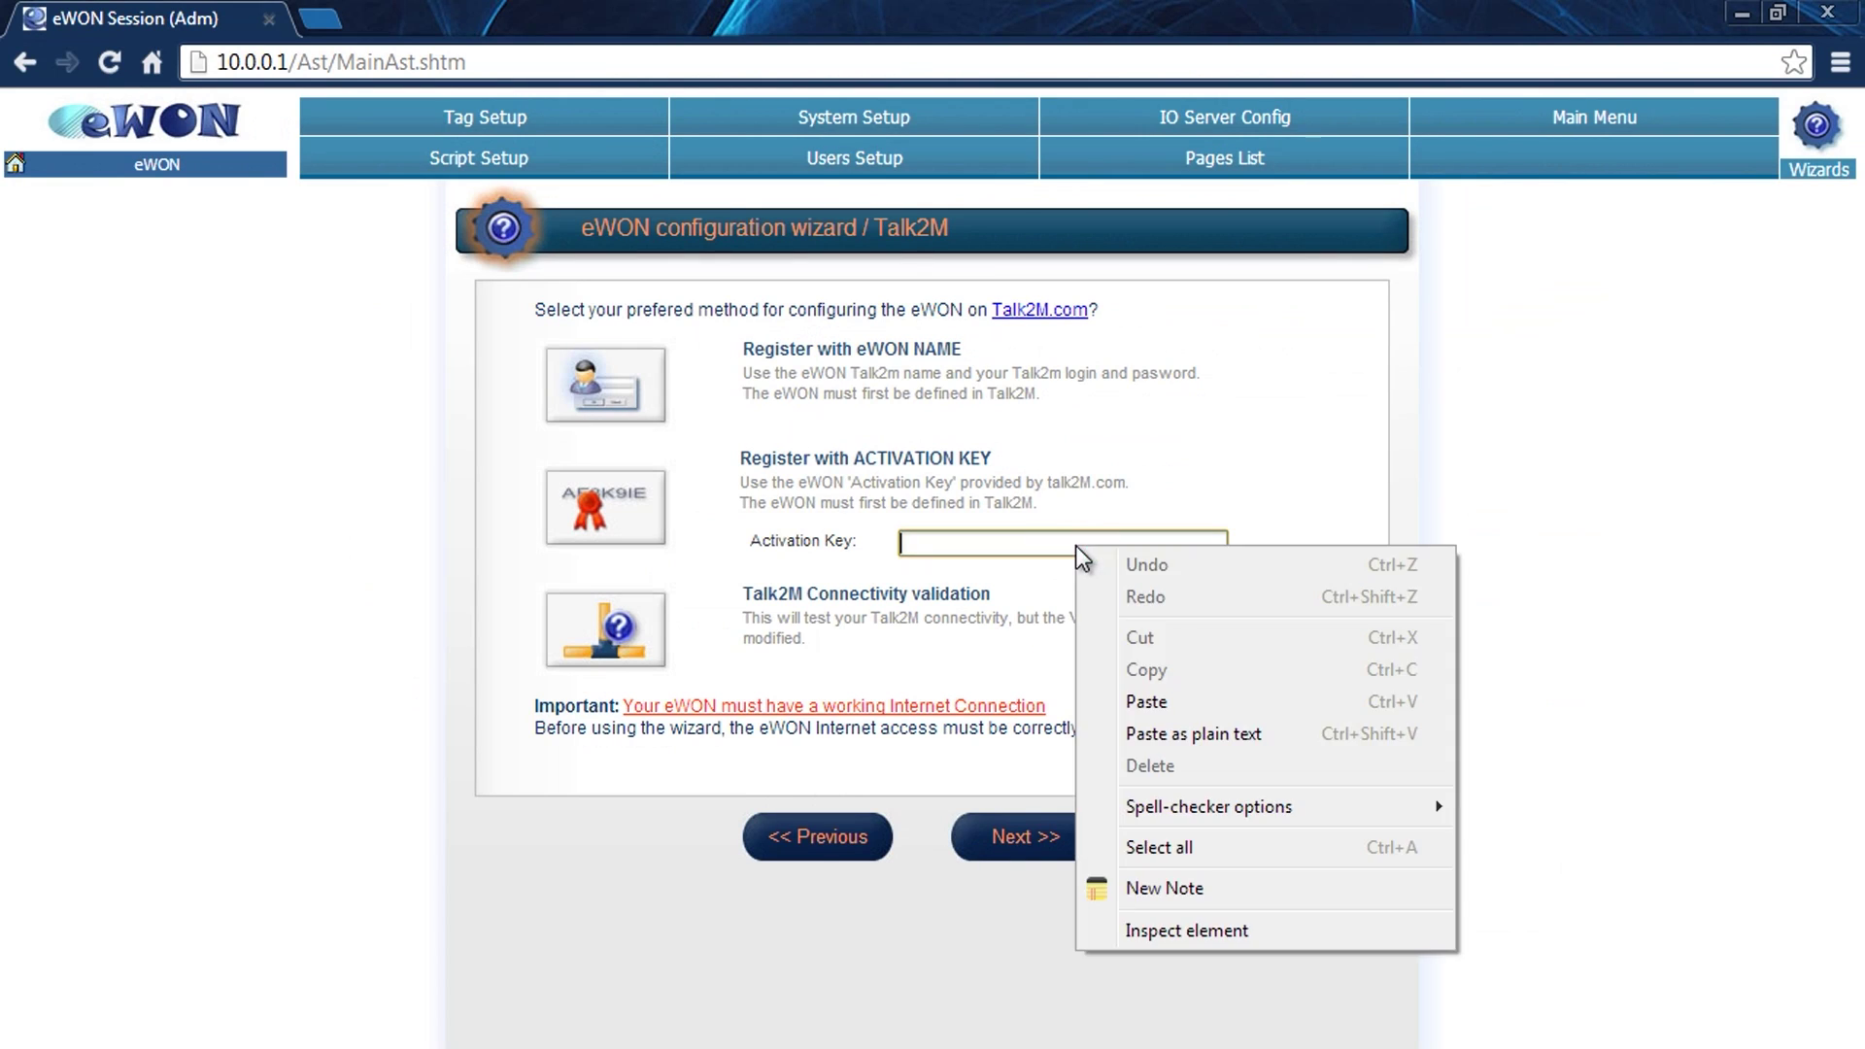
left_click(1177, 699)
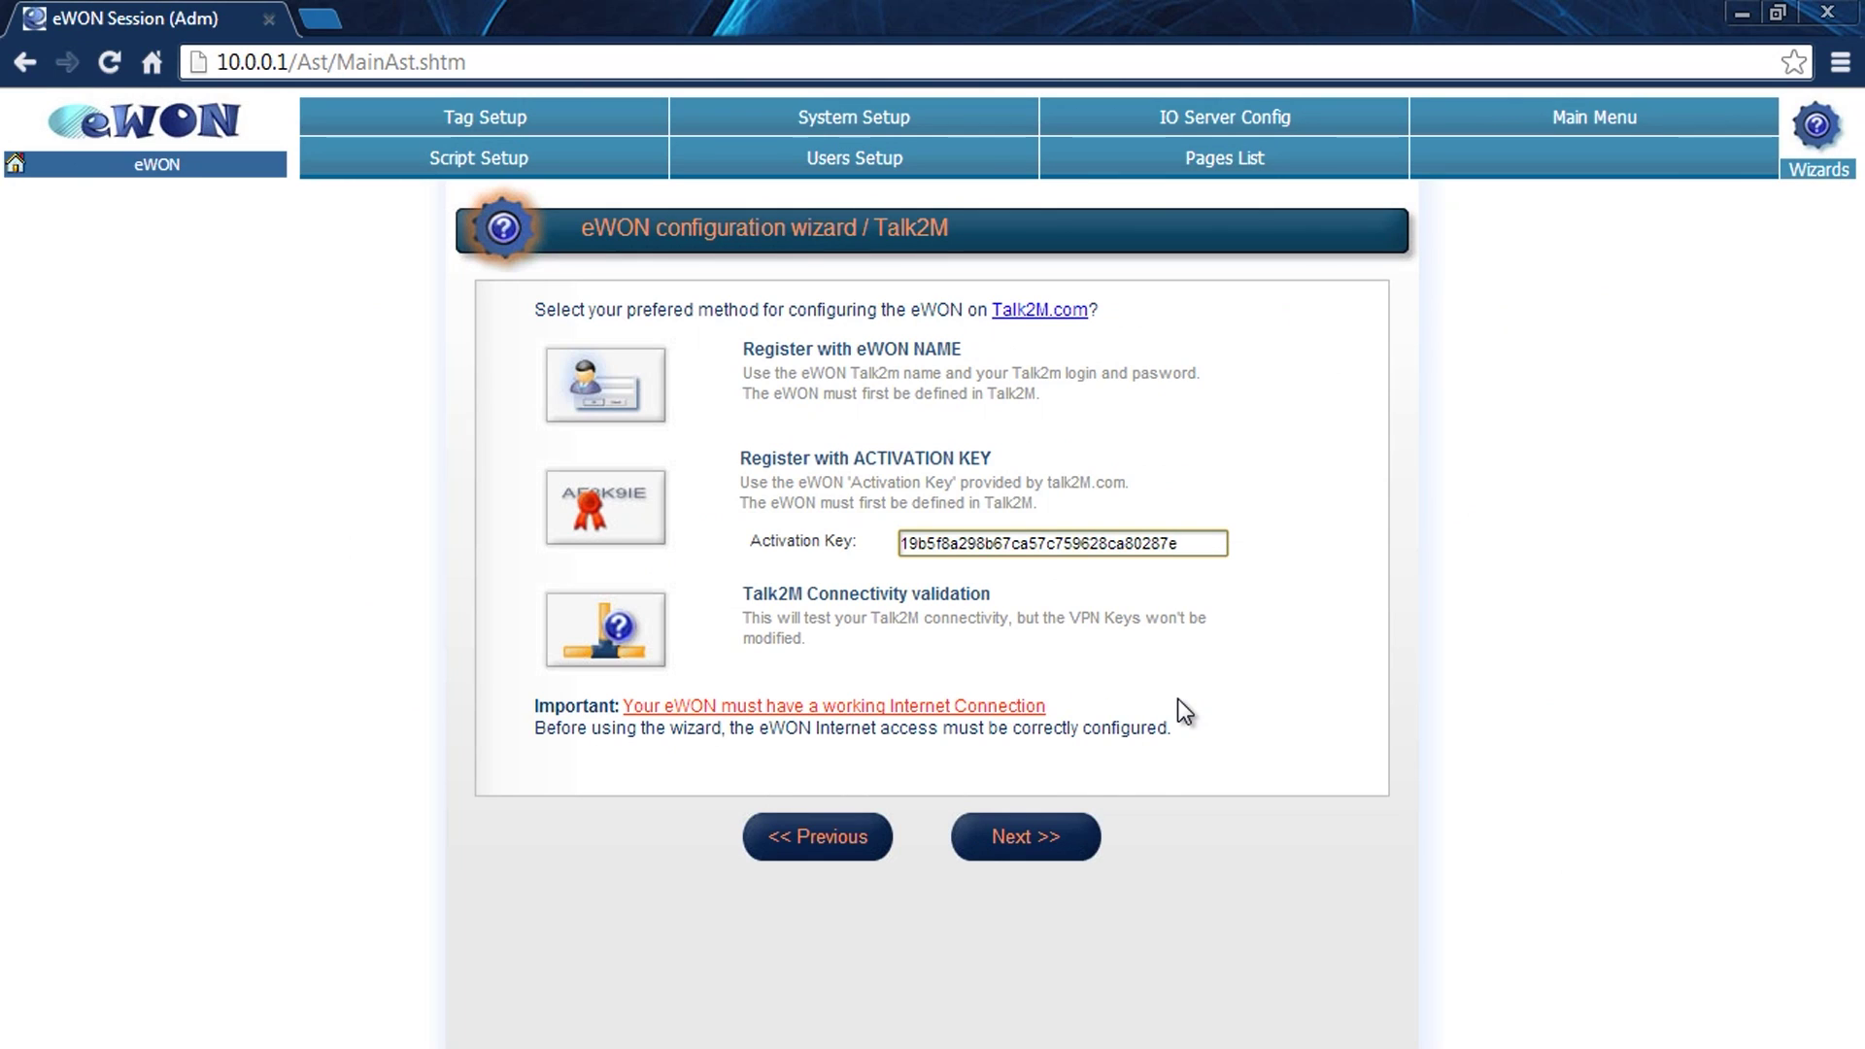
left_click(1075, 837)
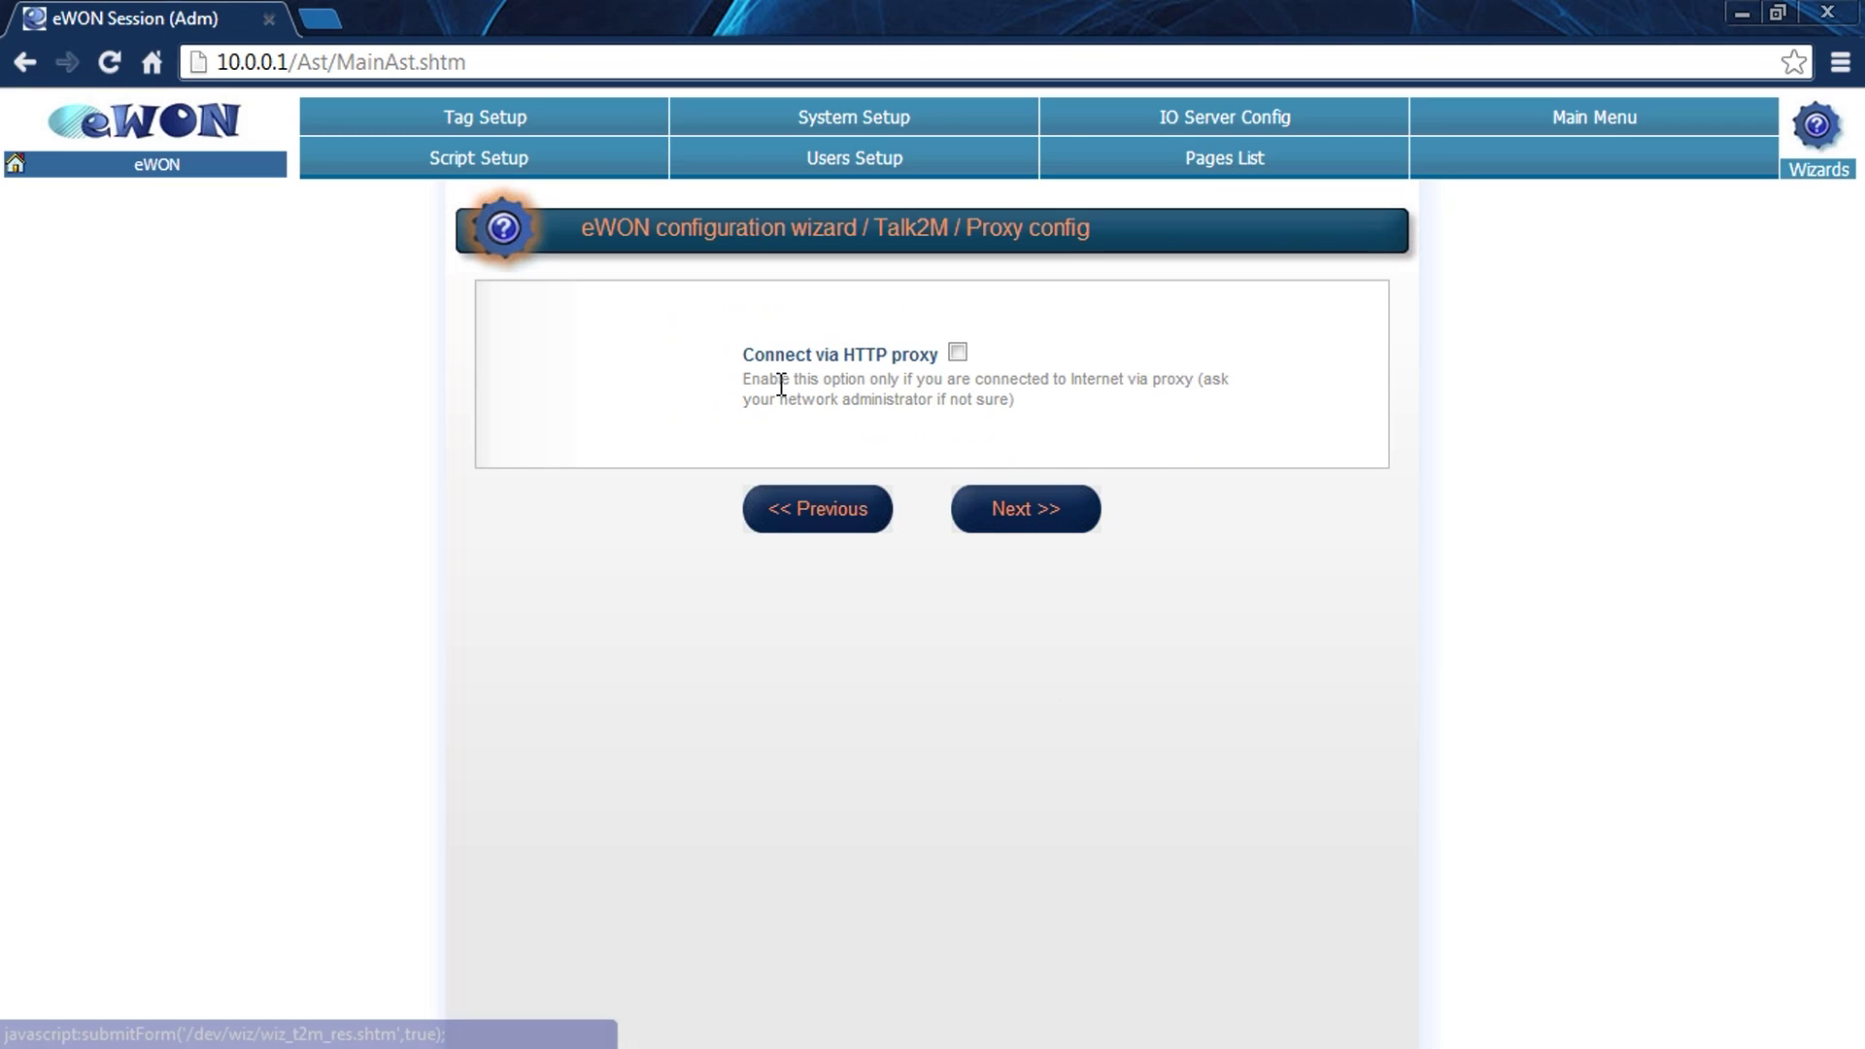
left_click(1040, 512)
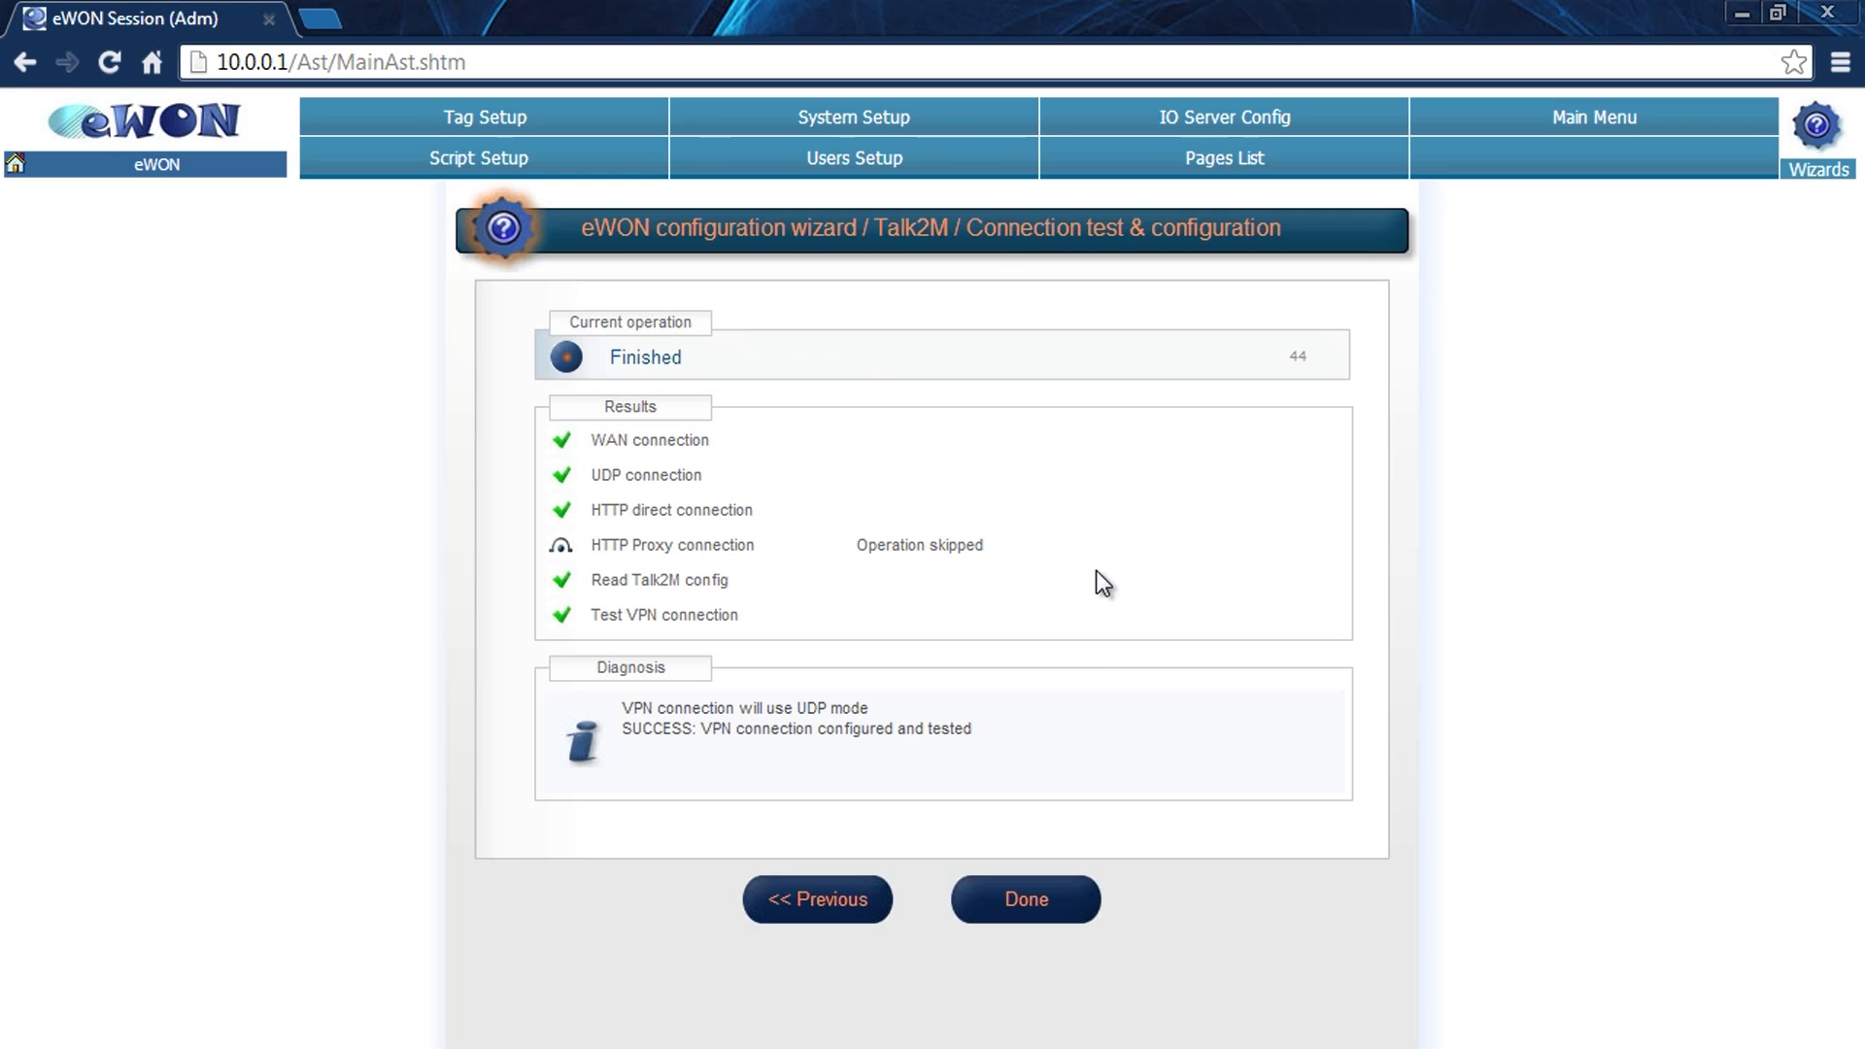
left_click(1024, 901)
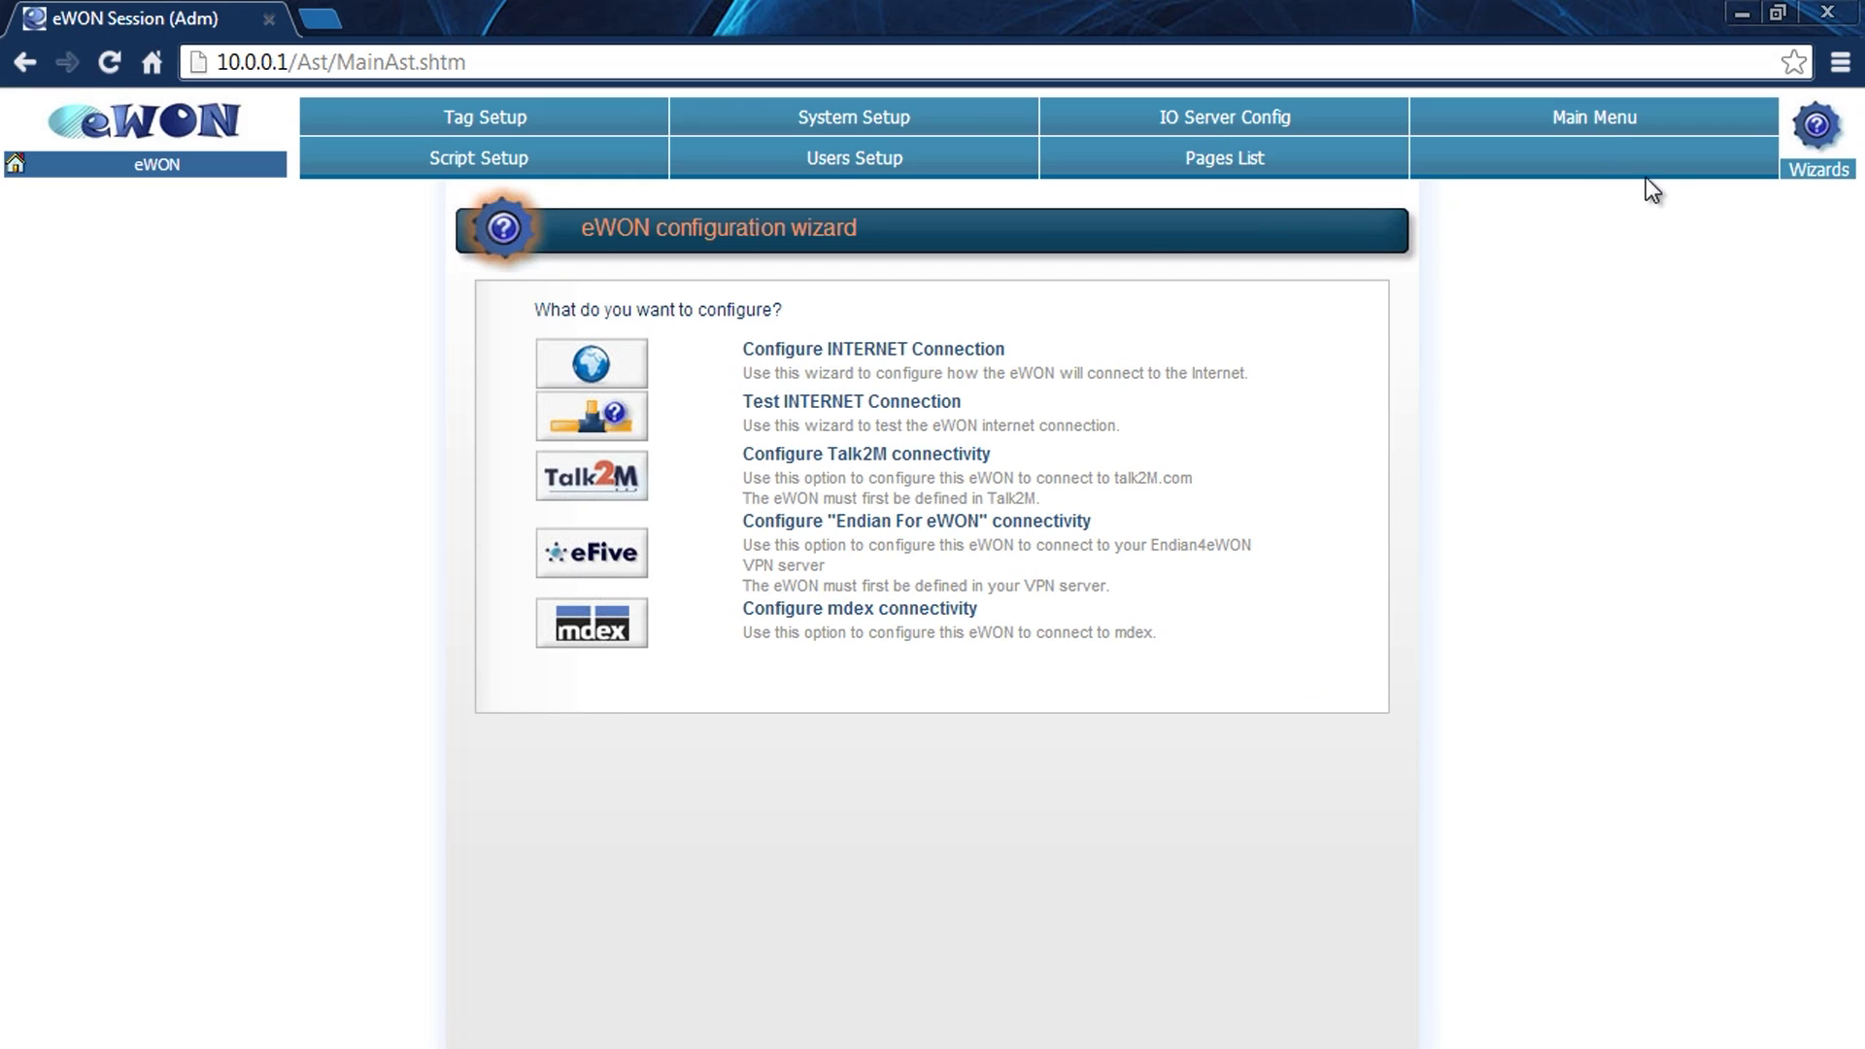
Switch back to eCatcher, return from MyNeweWON's setup to the eWON list, and slightly widen the first column
left_click(1810, 15)
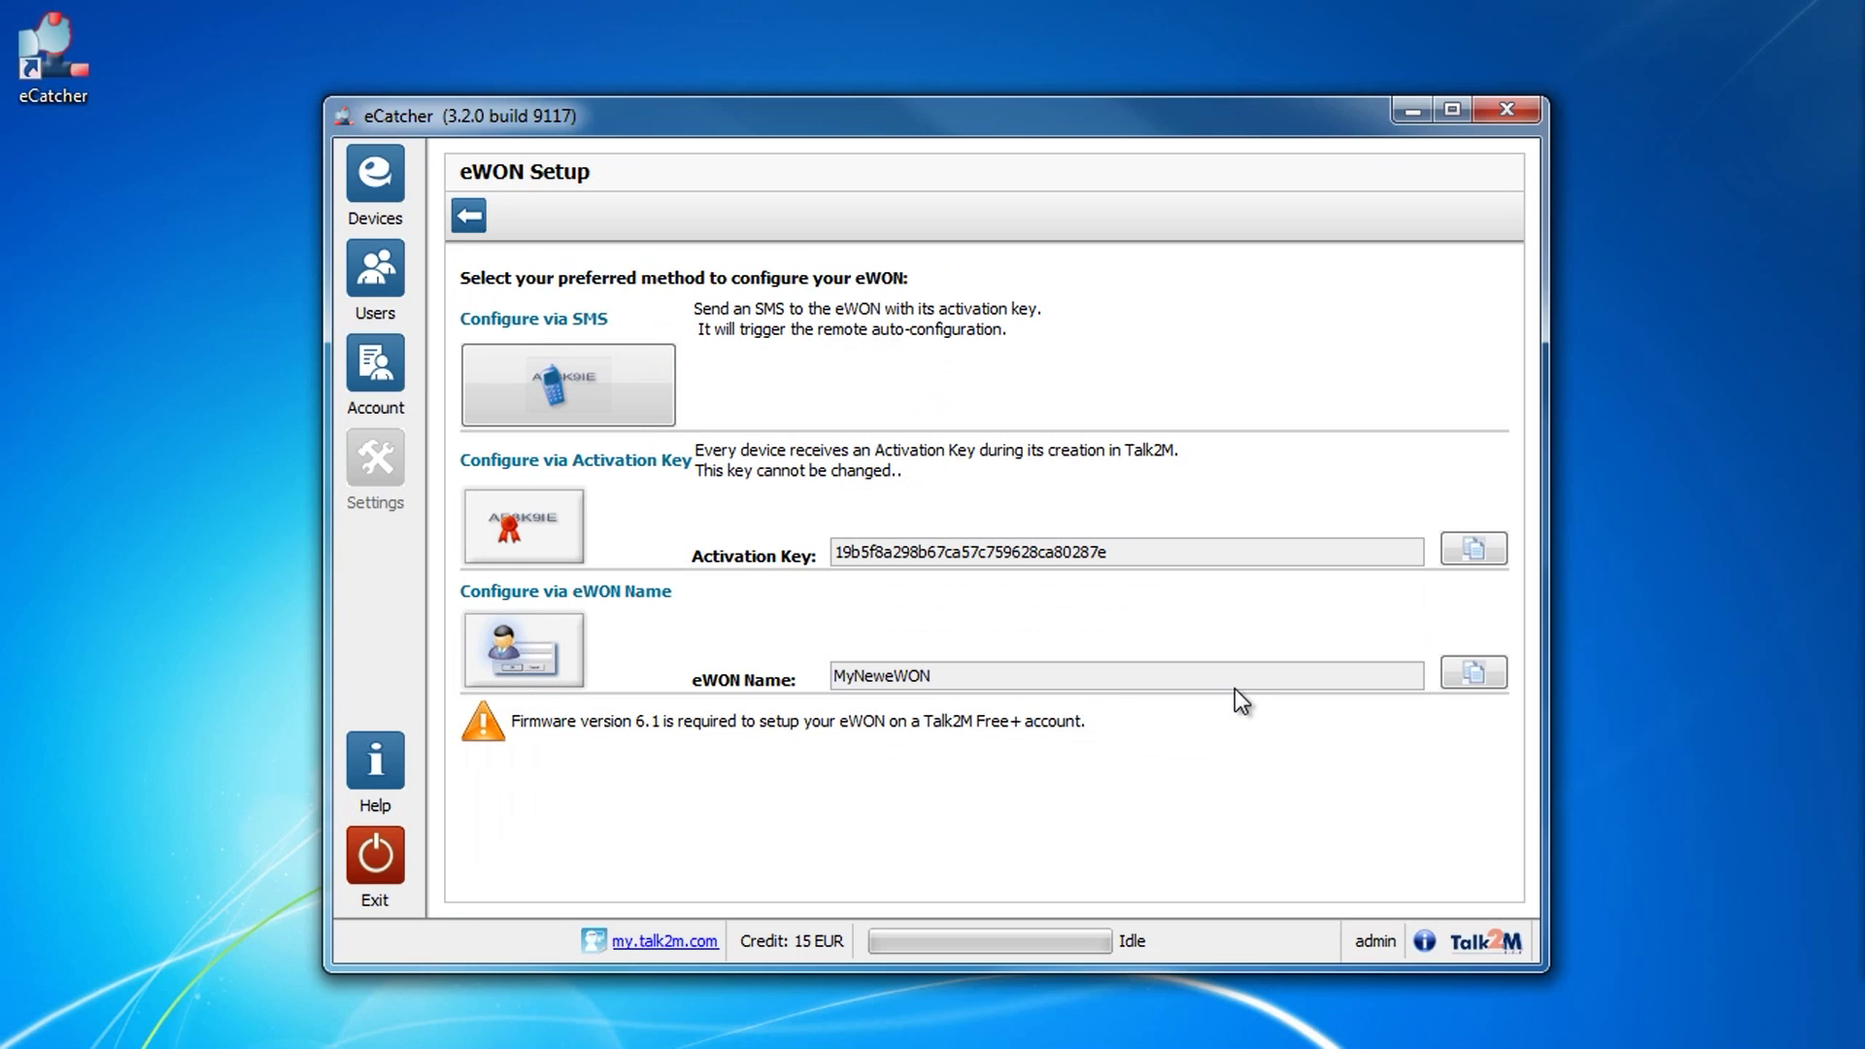
left_click(471, 216)
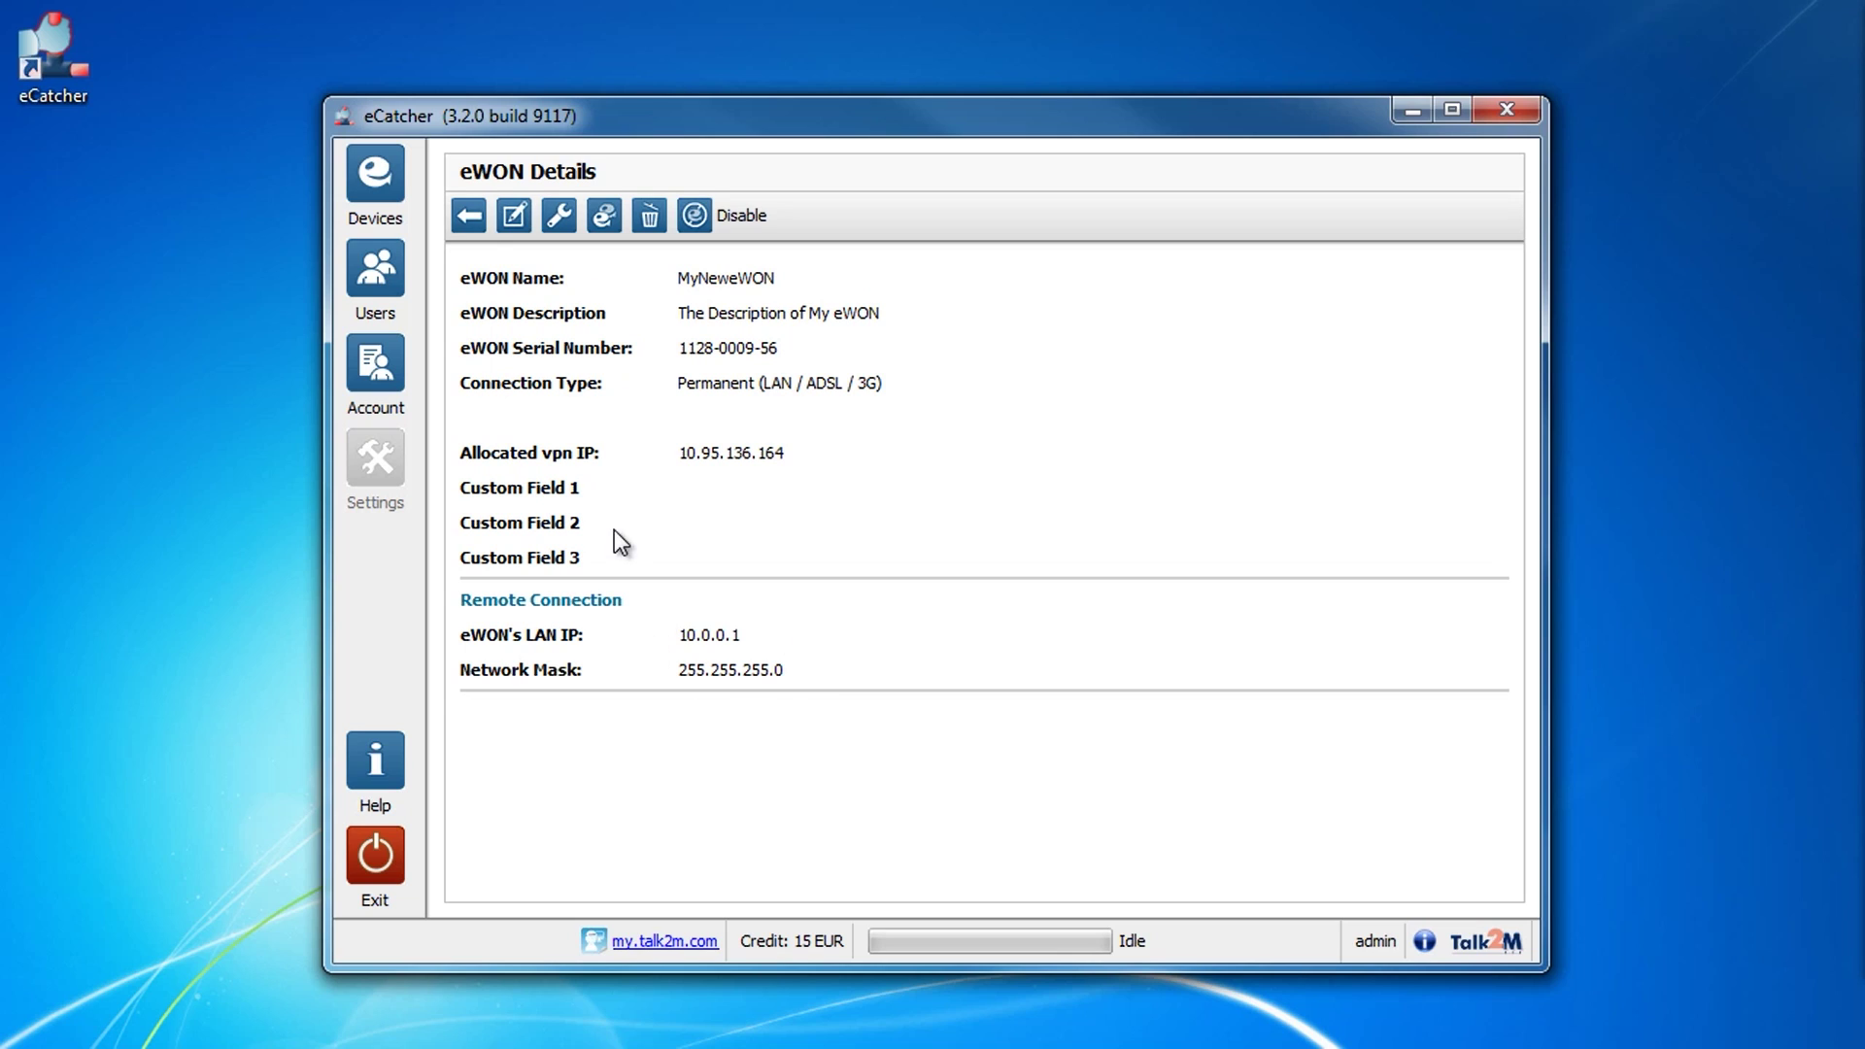
left_click(478, 220)
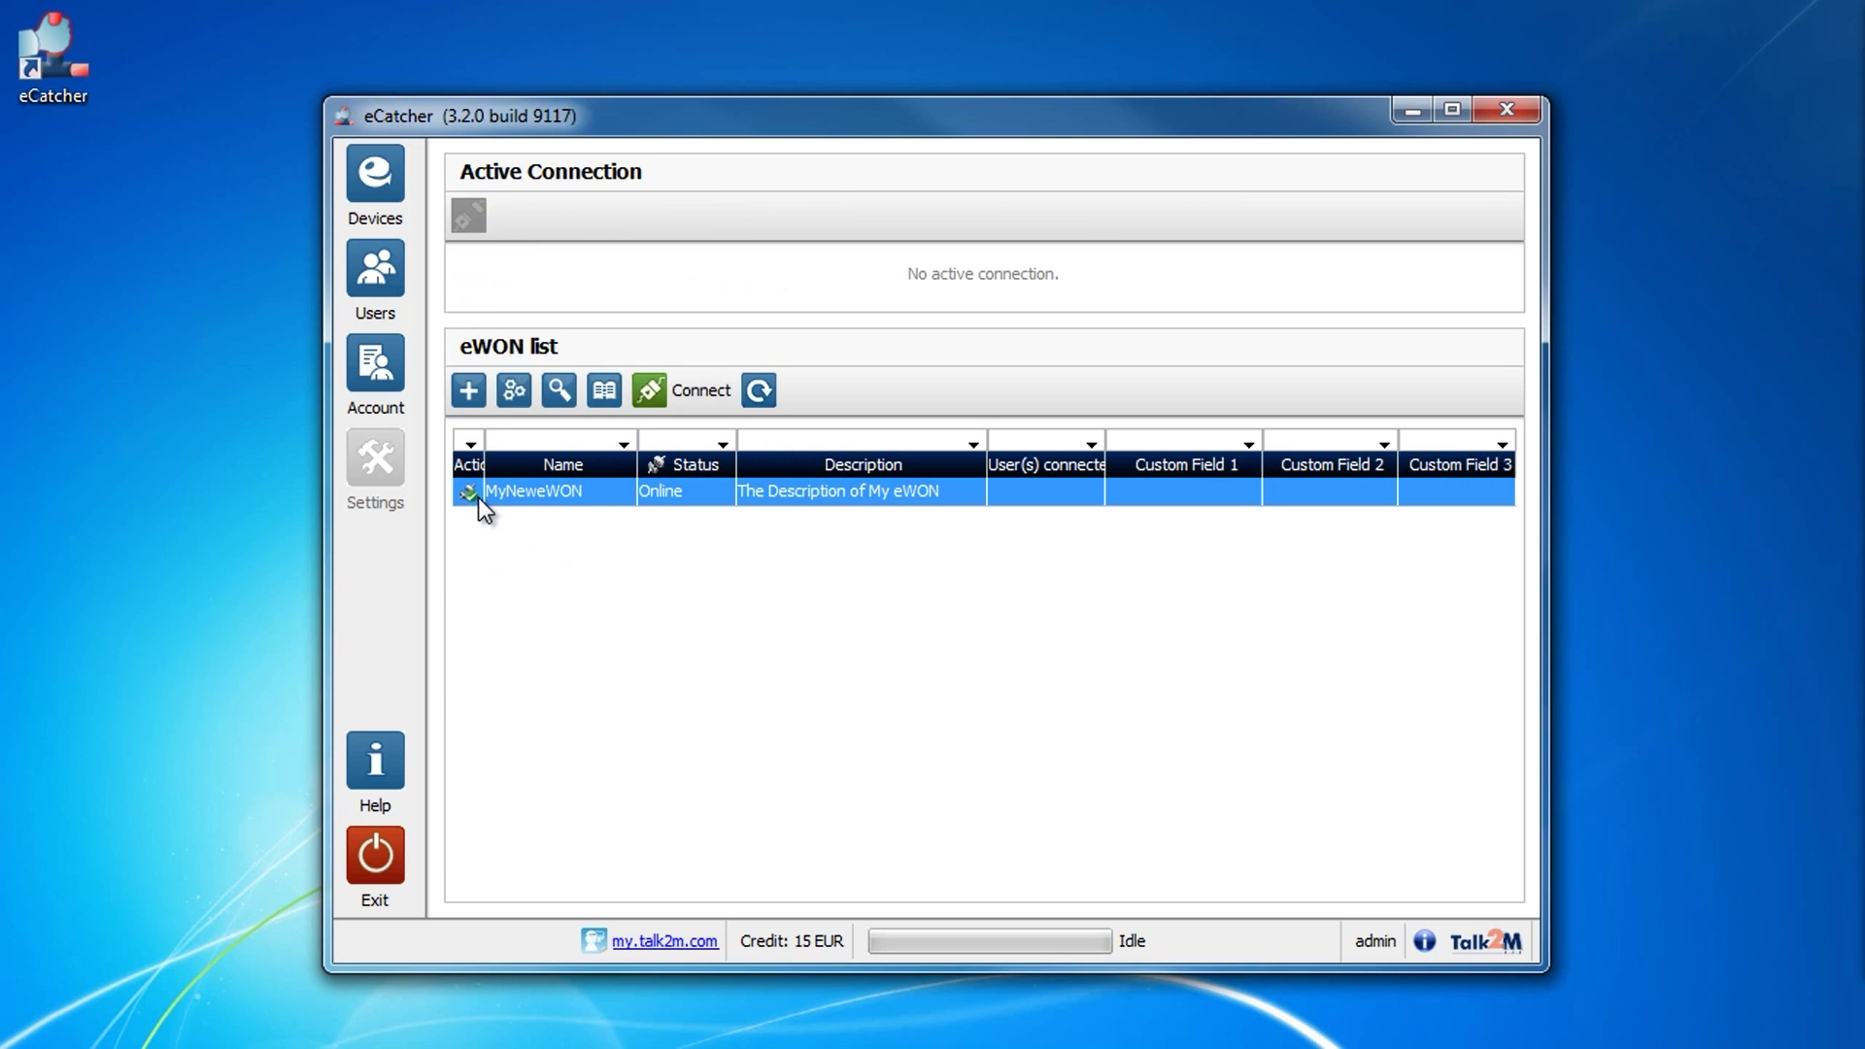
left_click_drag(485, 465, 498, 465)
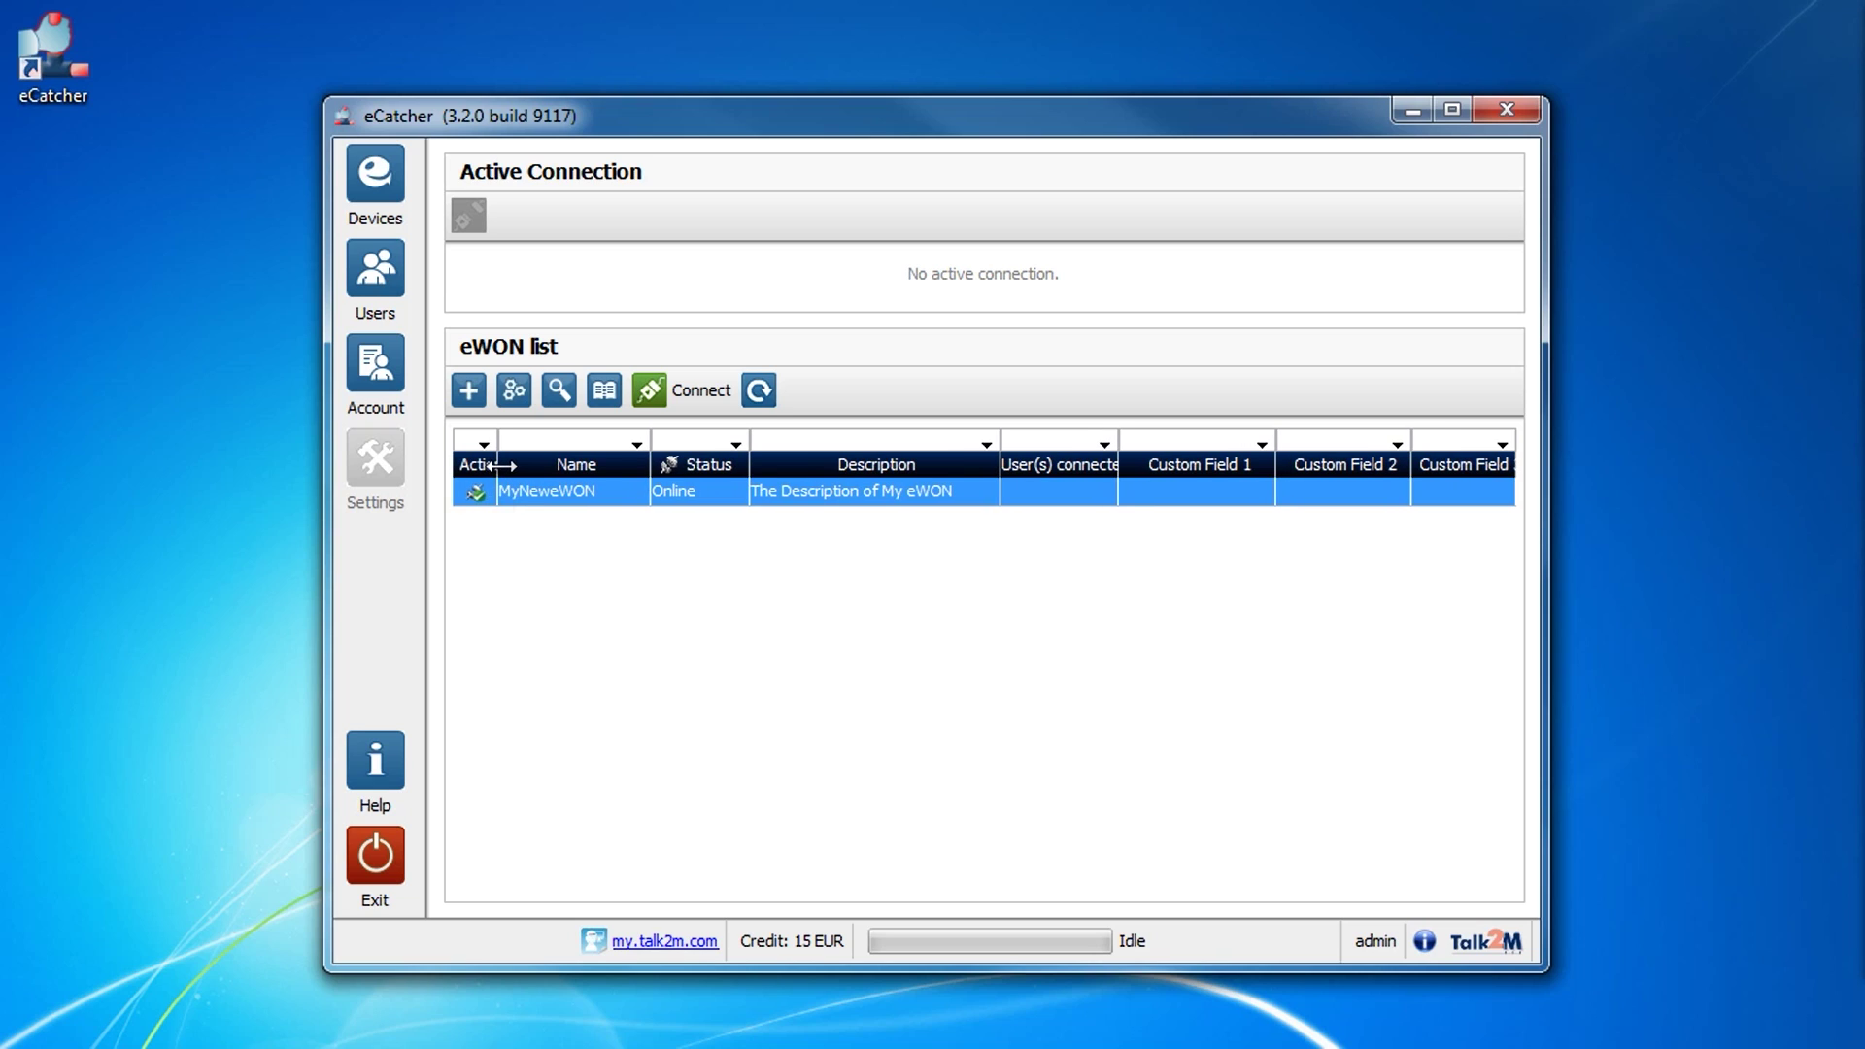